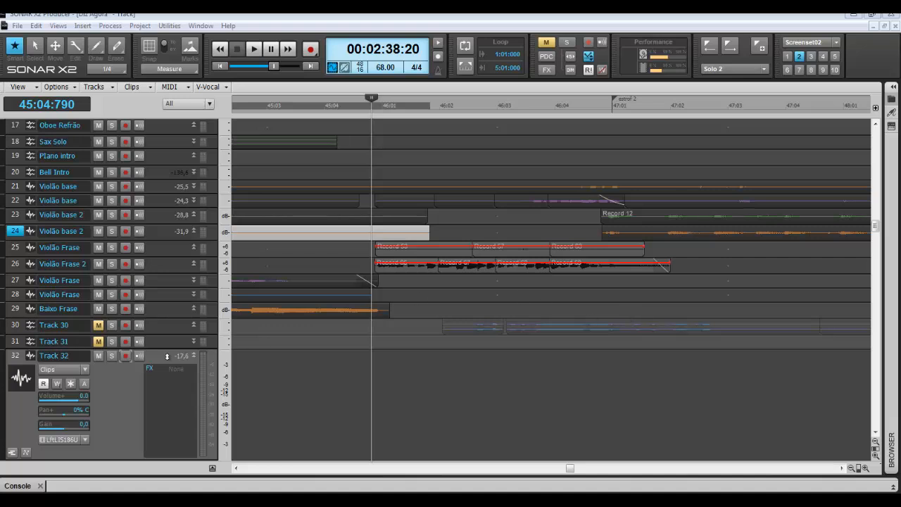
Arm Track 32, record a vocal take from just before measure 46 to the start of measure 50, and disarm the track
{"action": "left_click", "coordinate": [126, 356]}
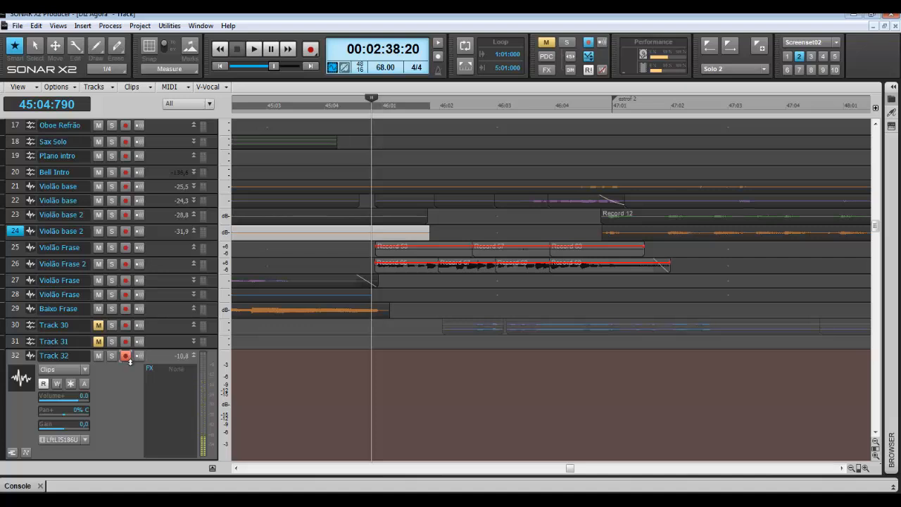
{"action": "key", "text": "r"}
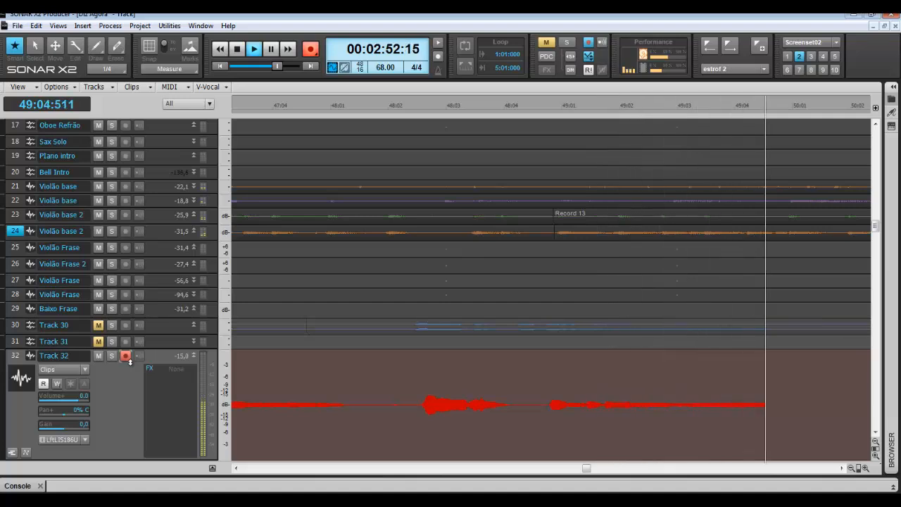
{"action": "key", "text": "space"}
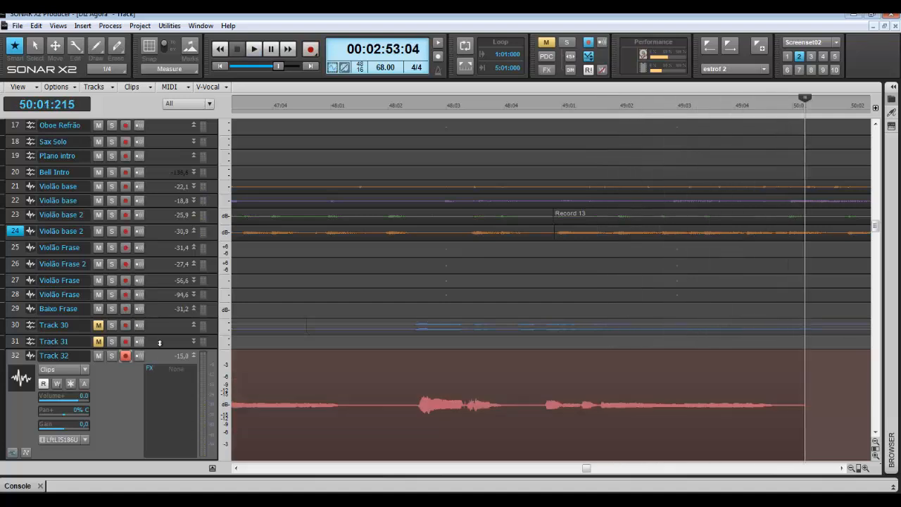
{"action": "left_click", "coordinate": [126, 356]}
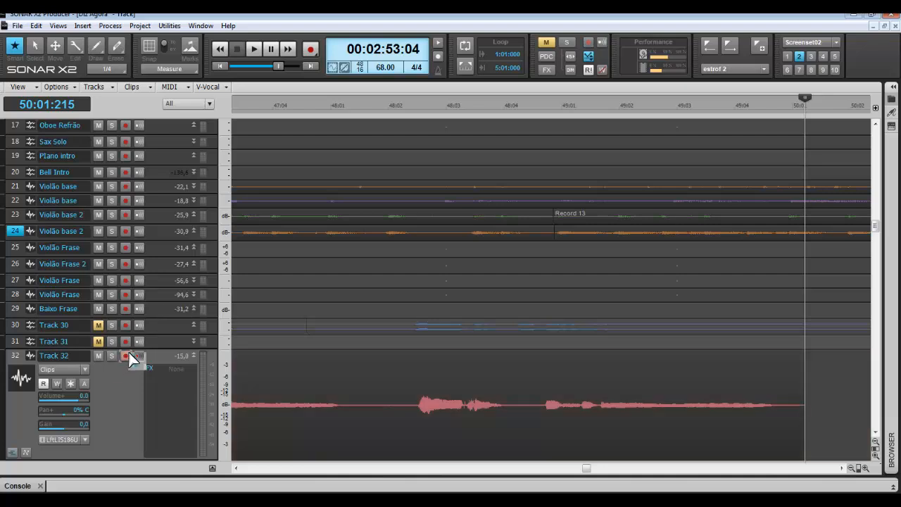
Trim the silent start of Track 32's recorded clip to just before 46:02 and split the clip at the pause just after measure 48
{"action": "left_click_drag", "start_coordinate": [589, 469], "coordinate": [566, 471]}
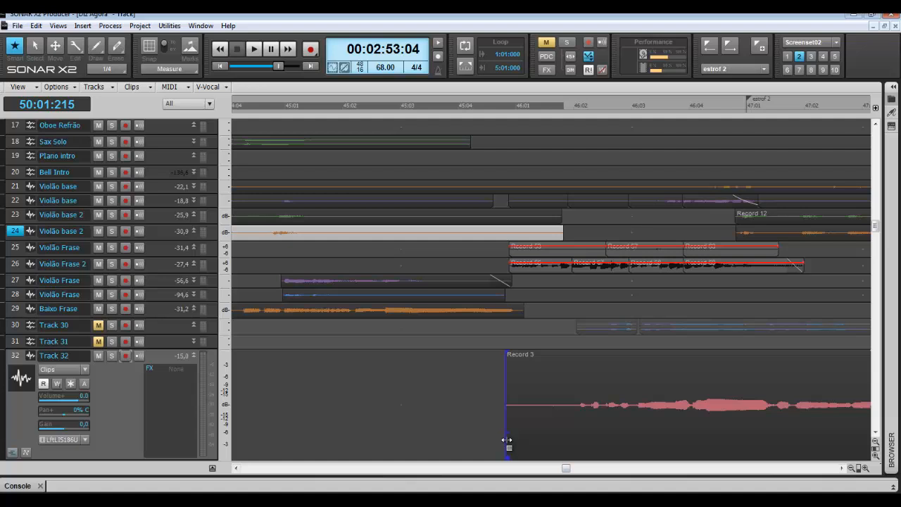
{"action": "left_click_drag", "start_coordinate": [506, 443], "coordinate": [568, 448]}
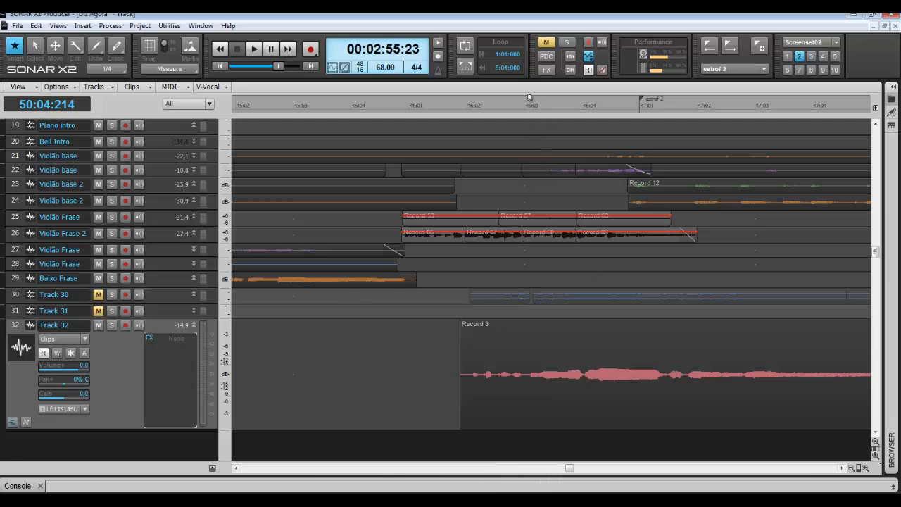
{"action": "left_click_drag", "start_coordinate": [531, 98], "coordinate": [512, 119]}
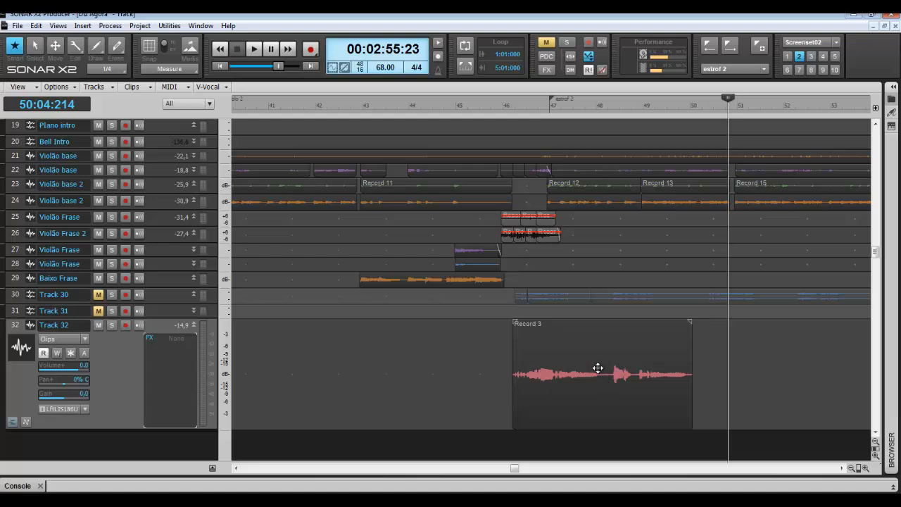
{"action": "left_click", "coordinate": [75, 47]}
{"action": "left_click", "coordinate": [88, 87]}
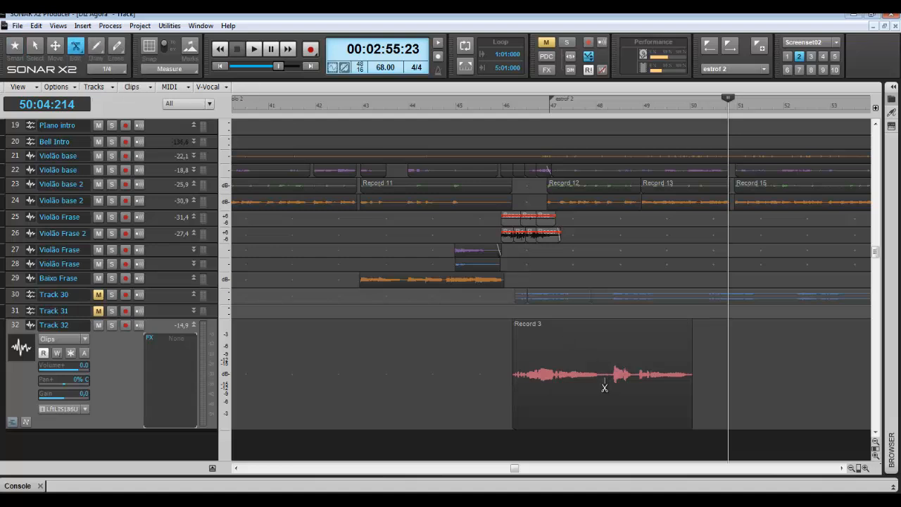
{"action": "left_click", "coordinate": [605, 388]}
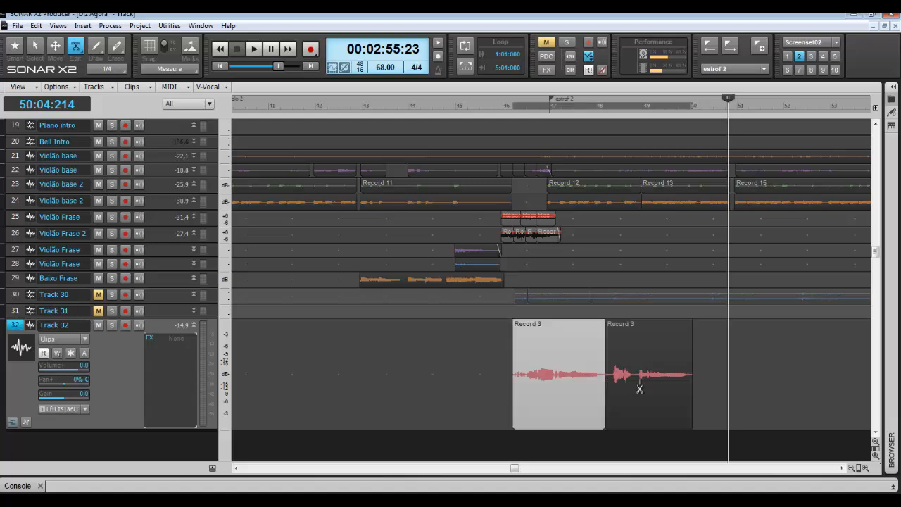
Play the first part of the split clip from about measure 46 and switch back to the Smart tool
{"action": "key", "text": "t"}
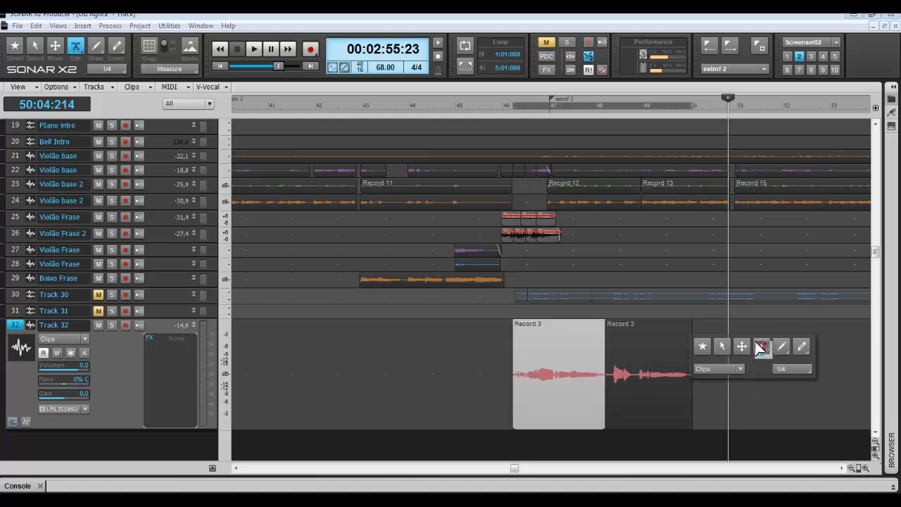
{"action": "left_click", "coordinate": [491, 373]}
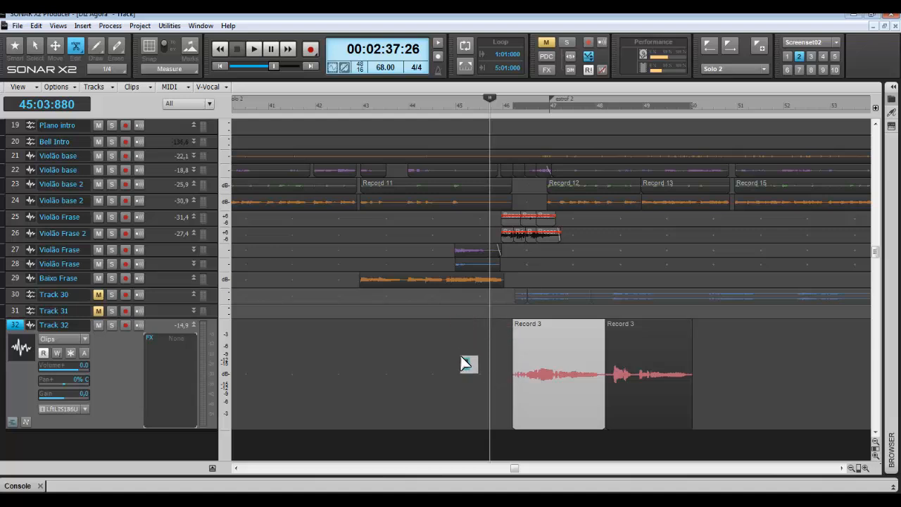
{"action": "left_click", "coordinate": [507, 372]}
{"action": "key", "text": "space"}
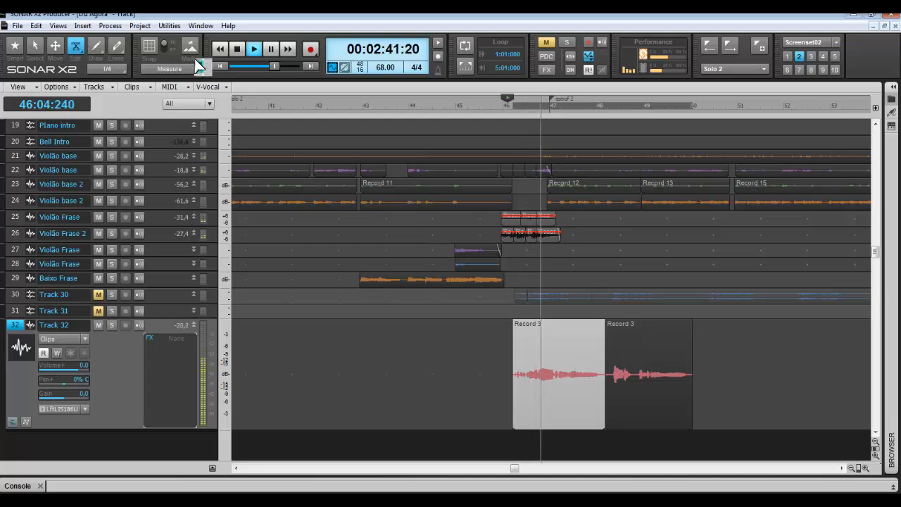
{"action": "left_click", "coordinate": [16, 48]}
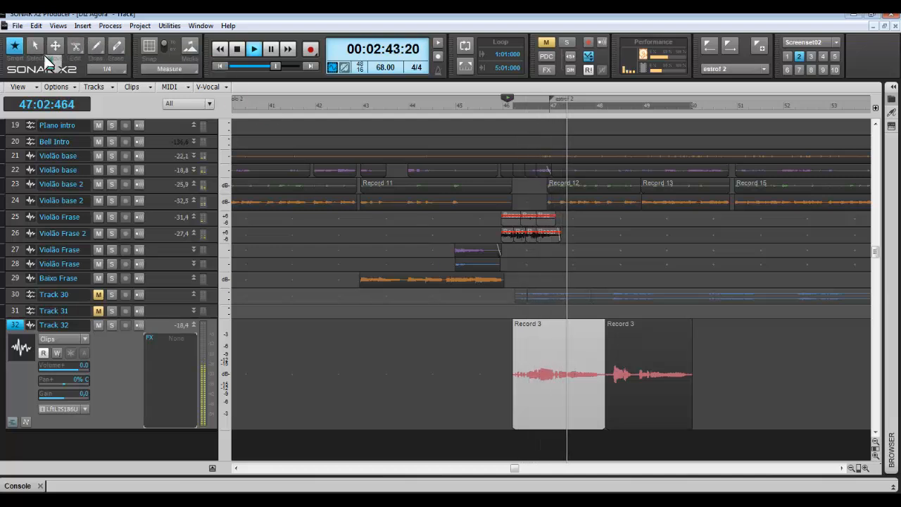
{"action": "key", "text": "space"}
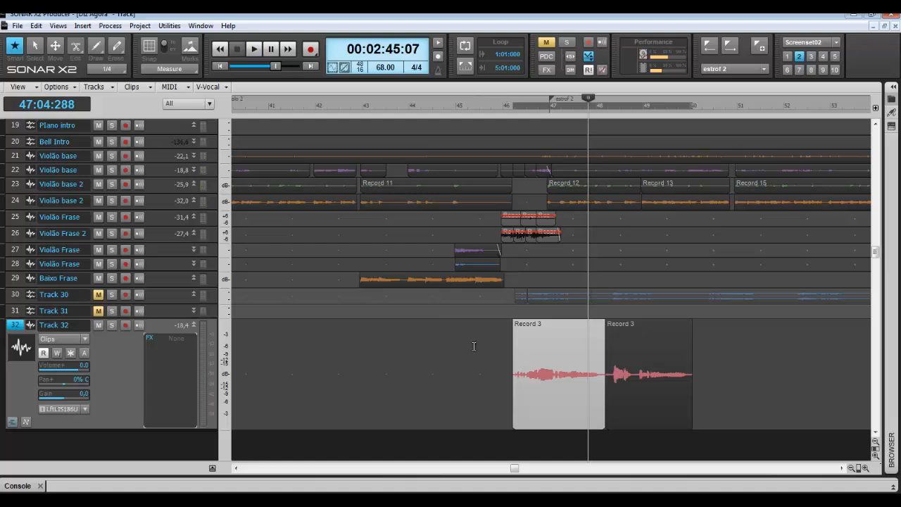
Play back the second part of the split clip on Track 32 from about 48:02
{"action": "left_click", "coordinate": [616, 446]}
{"action": "left_click", "coordinate": [611, 440]}
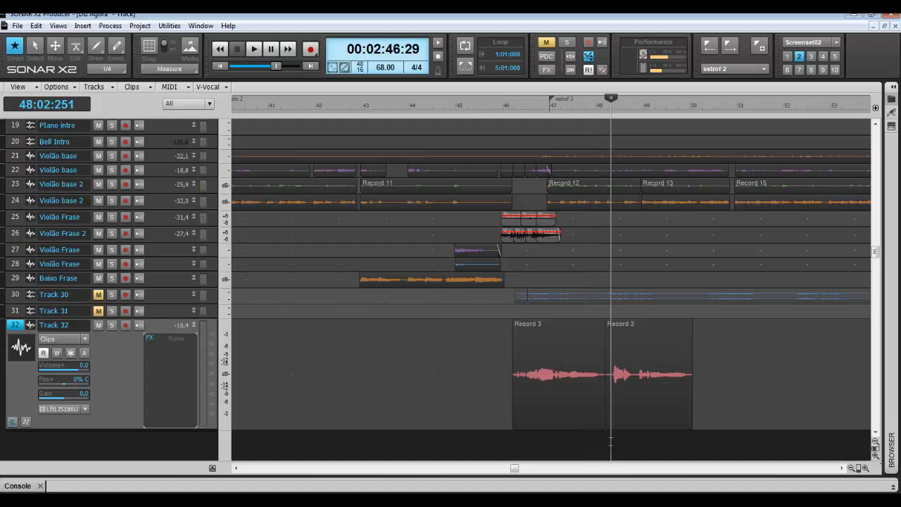
{"action": "key", "text": "space"}
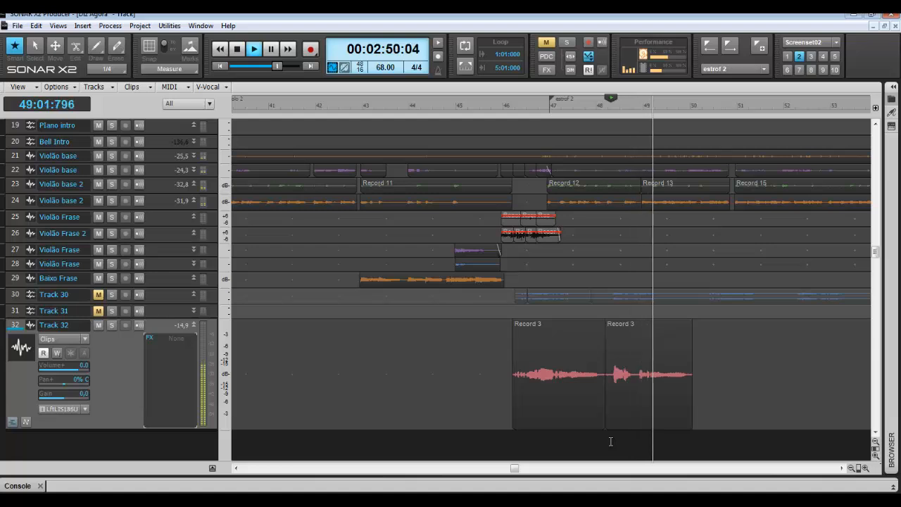
{"action": "key", "text": "space"}
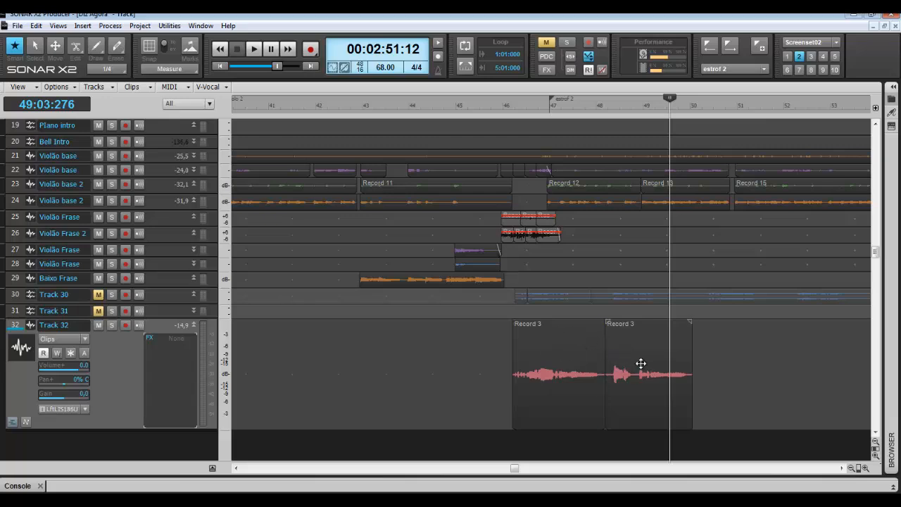
Create a V-Vocal clip from the first Record 3 clip on Track 32
{"action": "left_click", "coordinate": [540, 340]}
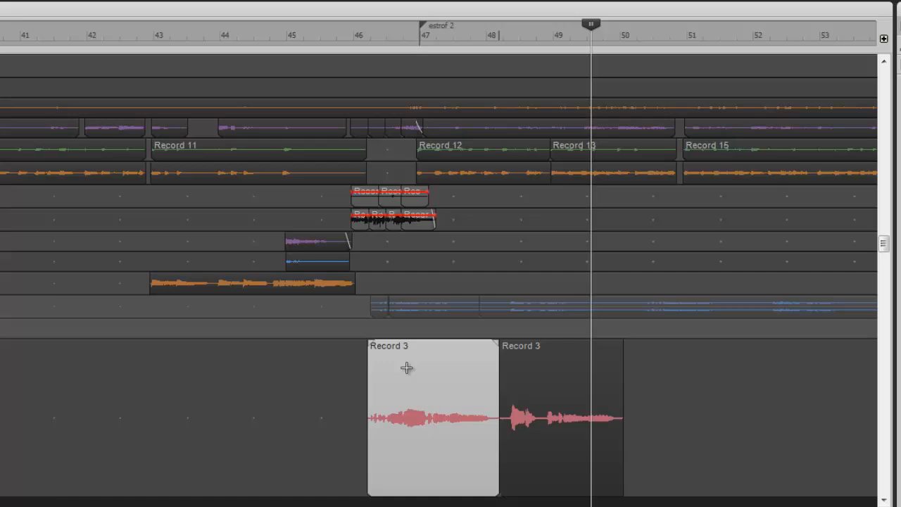
{"action": "right_click", "coordinate": [540, 339]}
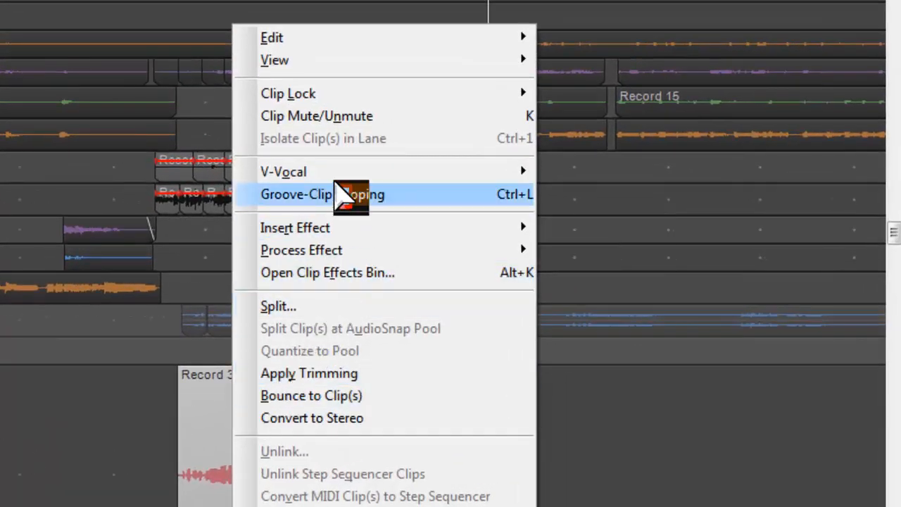
{"action": "mouse_move", "coordinate": [338, 172]}
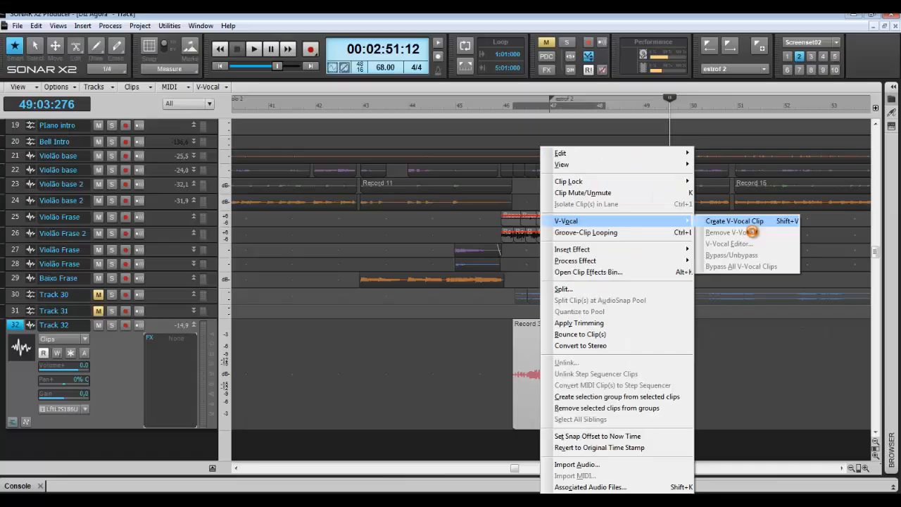
{"action": "left_click", "coordinate": [653, 176]}
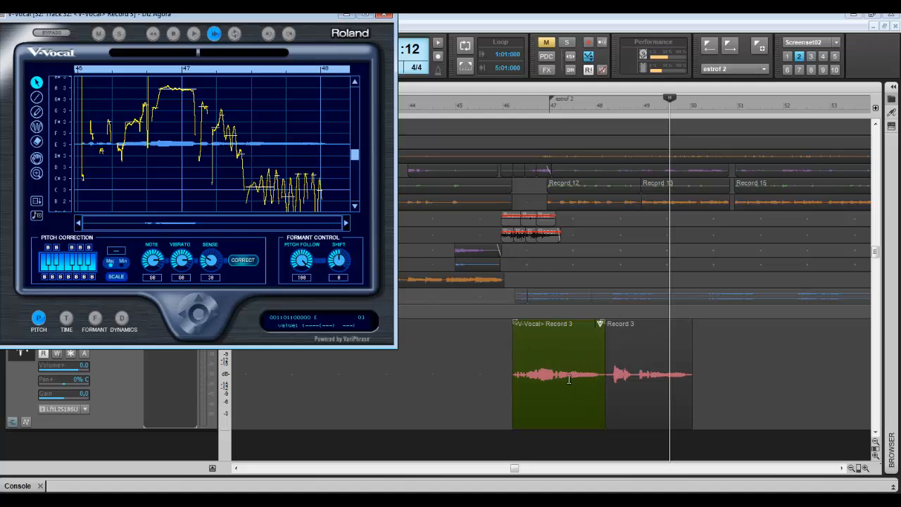
Move the V-Vocal editor window and maximize it, minimize it to show the tracks, and restore it to full size
{"action": "left_click_drag", "start_coordinate": [203, 17], "coordinate": [316, 130]}
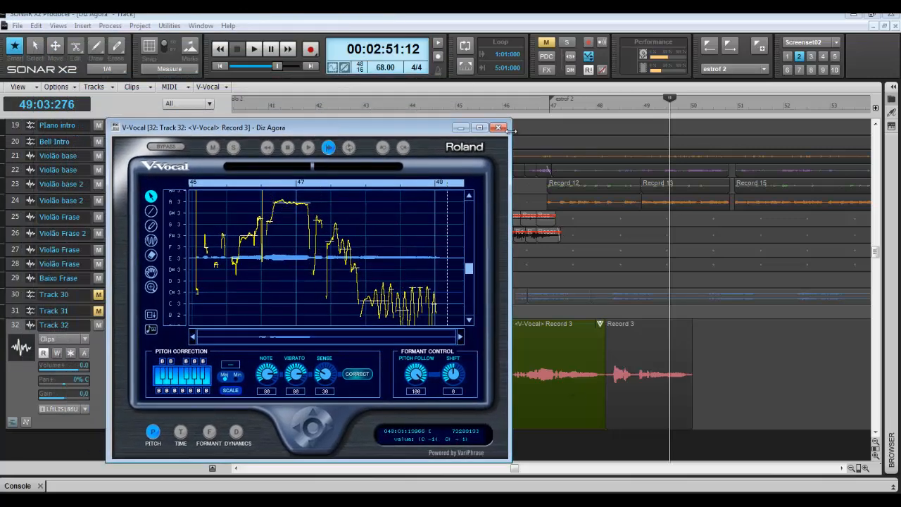
{"action": "left_click", "coordinate": [480, 127]}
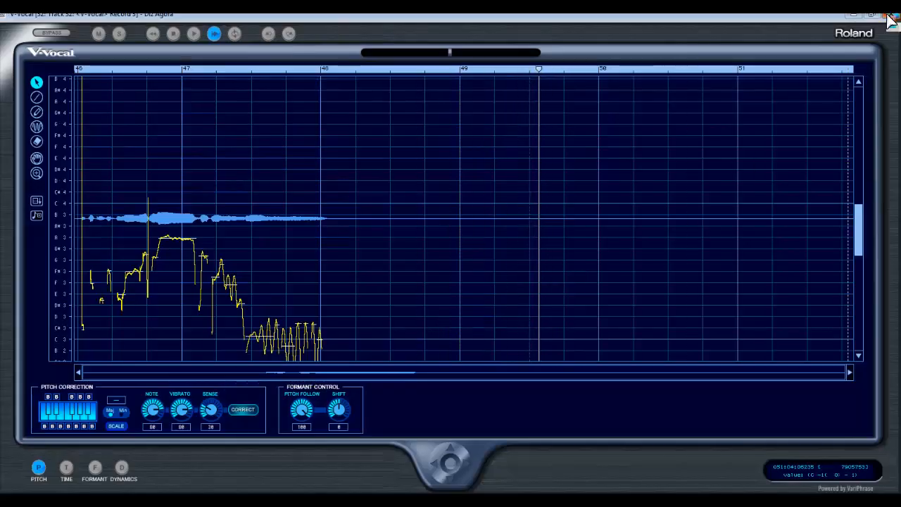
{"action": "left_click", "coordinate": [853, 16]}
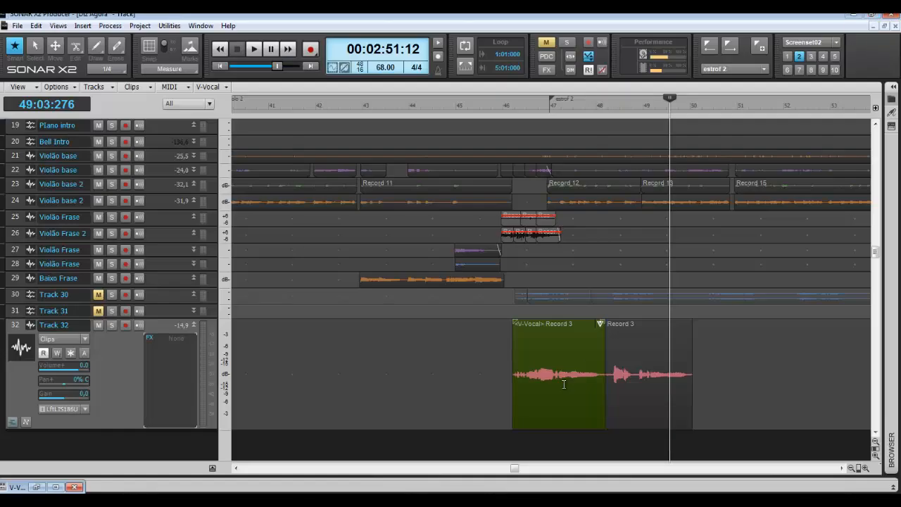
{"action": "left_click", "coordinate": [36, 486]}
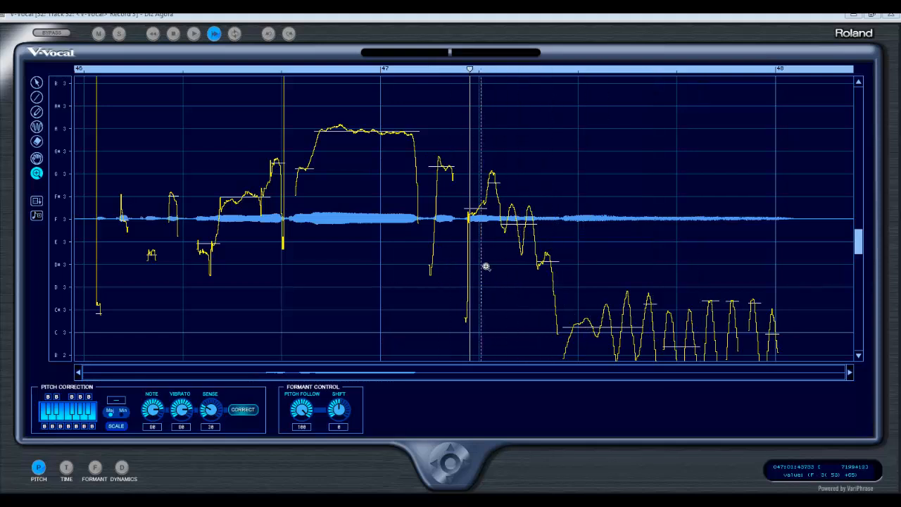
Examine the phrase's pitch curve between measures 46 and 48 across its pitch range and at closer zoom
{"action": "scroll", "coordinate": [474, 264], "scroll_direction": "down", "scroll_amount": 2}
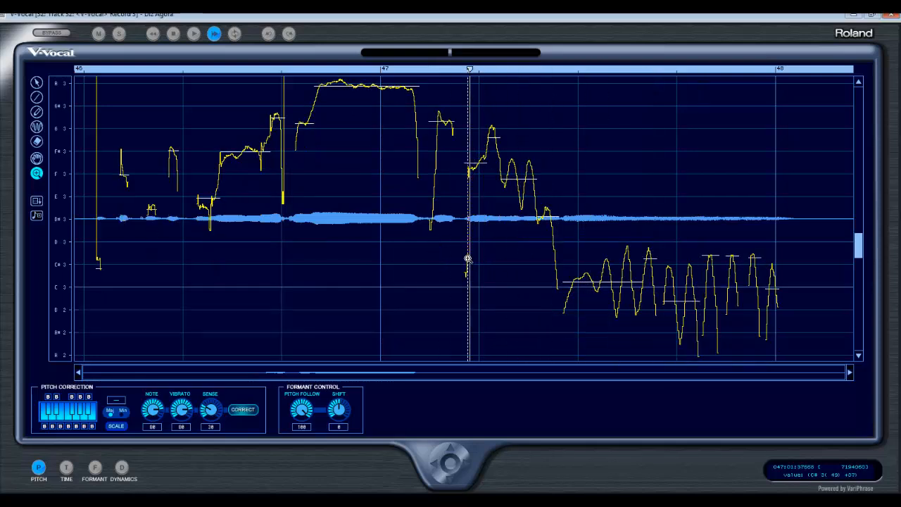
{"action": "scroll", "coordinate": [469, 258], "scroll_direction": "up", "scroll_amount": 6}
{"action": "scroll", "coordinate": [467, 240], "scroll_direction": "down", "scroll_amount": 7}
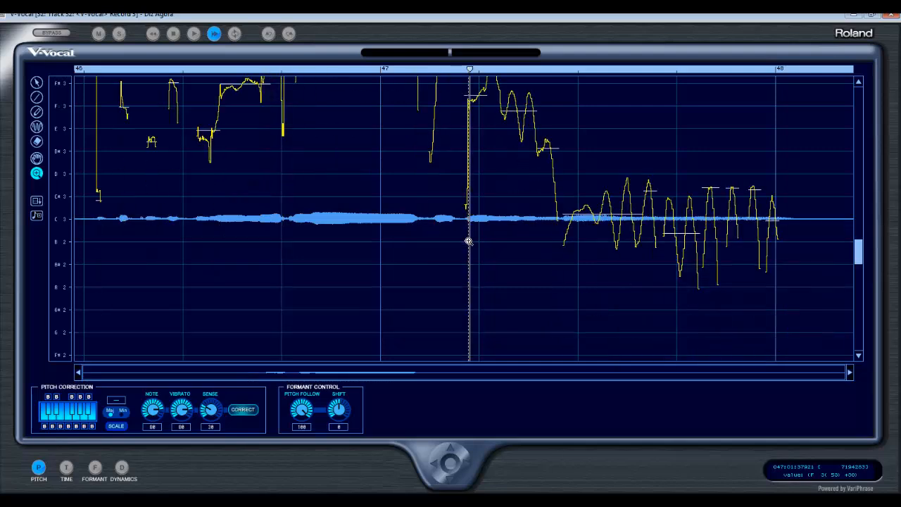
{"action": "scroll", "coordinate": [469, 240], "scroll_direction": "up", "scroll_amount": 4}
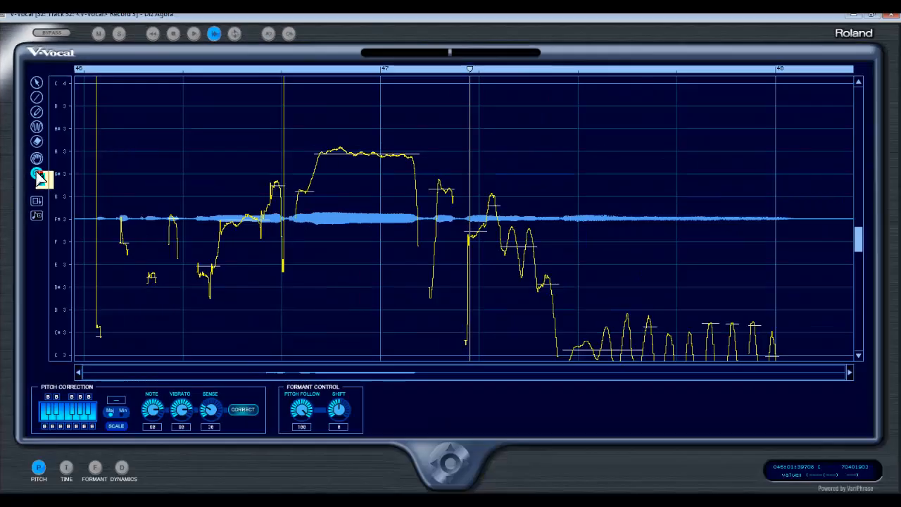
{"action": "left_click", "coordinate": [36, 174]}
{"action": "left_click_drag", "start_coordinate": [483, 269], "coordinate": [483, 269]}
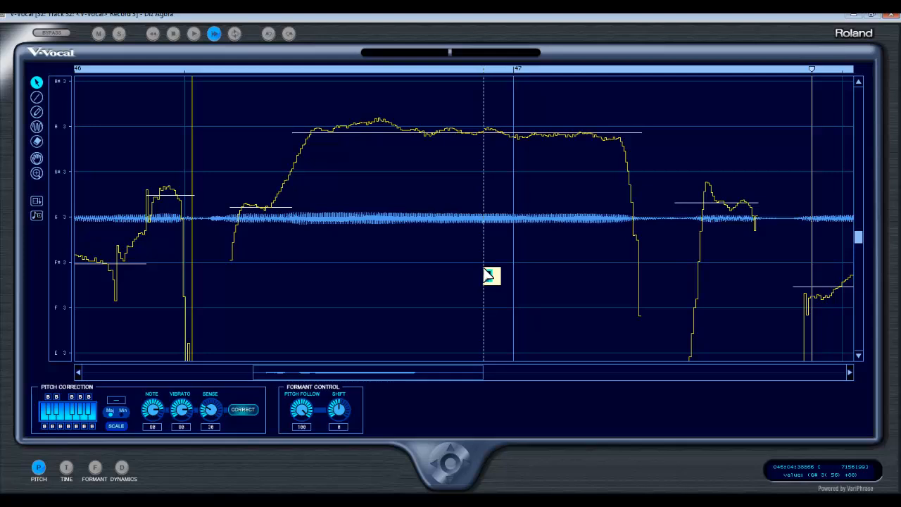
{"action": "scroll", "coordinate": [490, 255], "scroll_direction": "up", "scroll_amount": 1}
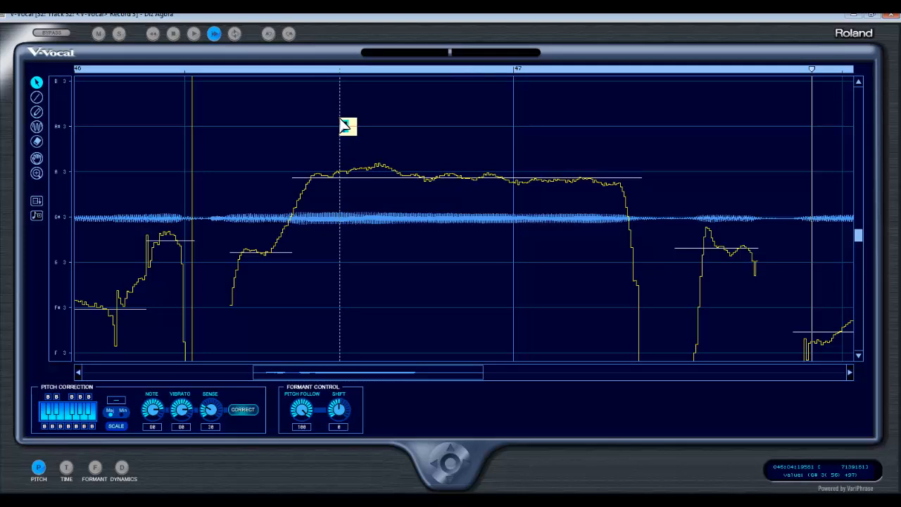
{"action": "left_click", "coordinate": [38, 173]}
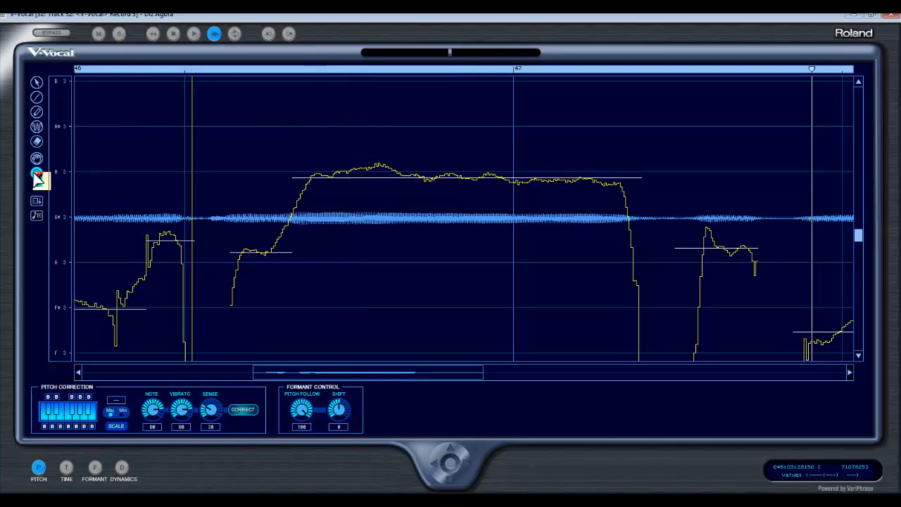
{"action": "double_click", "coordinate": [35, 174]}
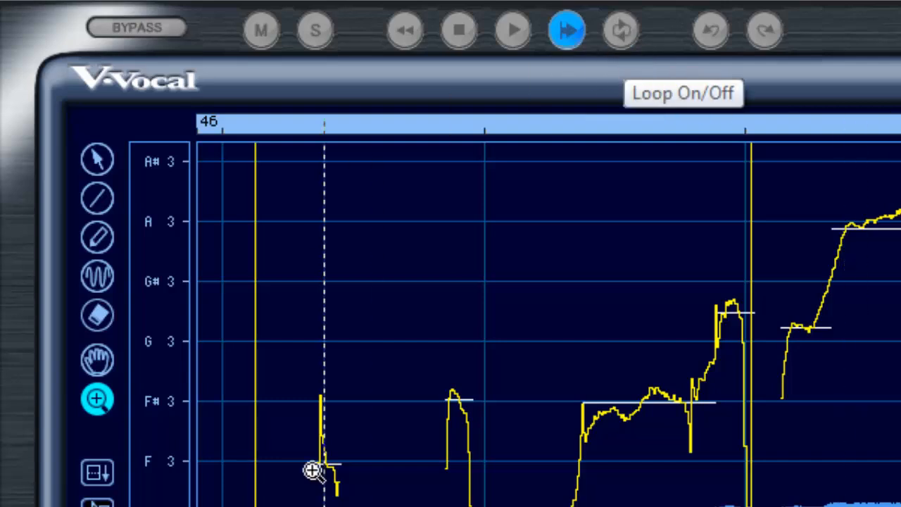
Place the V-Vocal playback position at the short note near F3 just after measure 46
{"action": "left_click", "coordinate": [338, 121]}
{"action": "left_click_drag", "start_coordinate": [338, 121], "coordinate": [331, 138]}
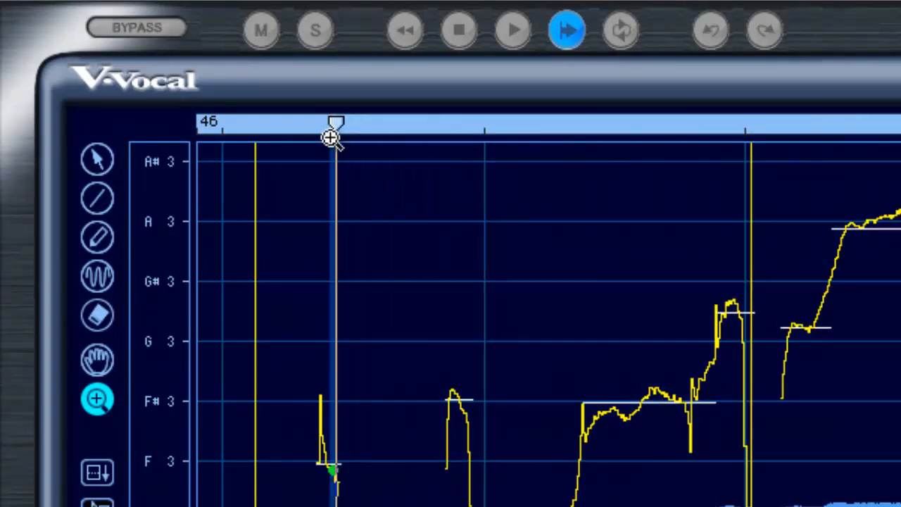
{"action": "left_click", "coordinate": [553, 32]}
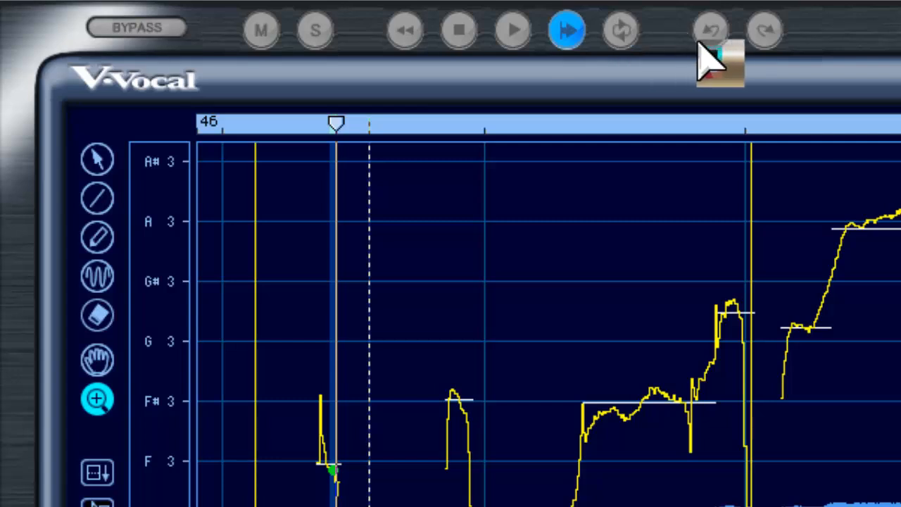
{"action": "left_click", "coordinate": [753, 121]}
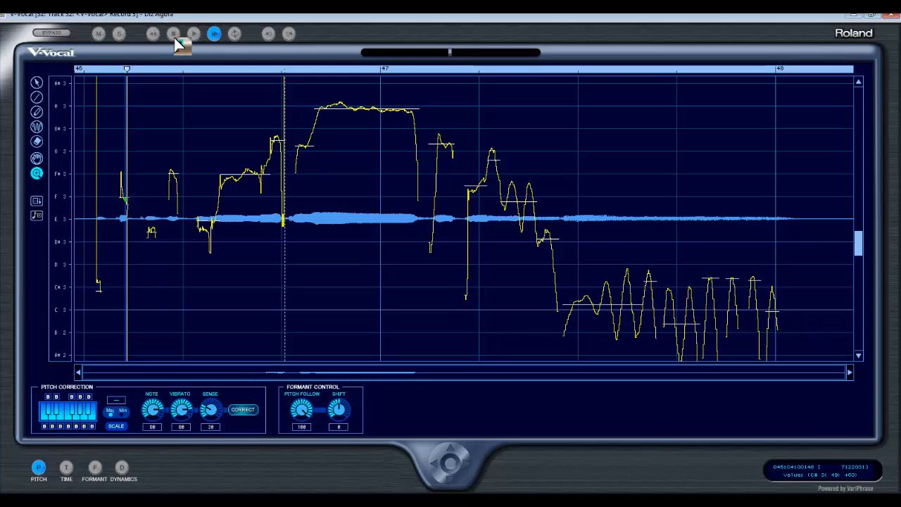
Try several playback positions along the V-Vocal phrase and set playback to the phrase start just before measure 46
{"action": "left_click", "coordinate": [185, 69]}
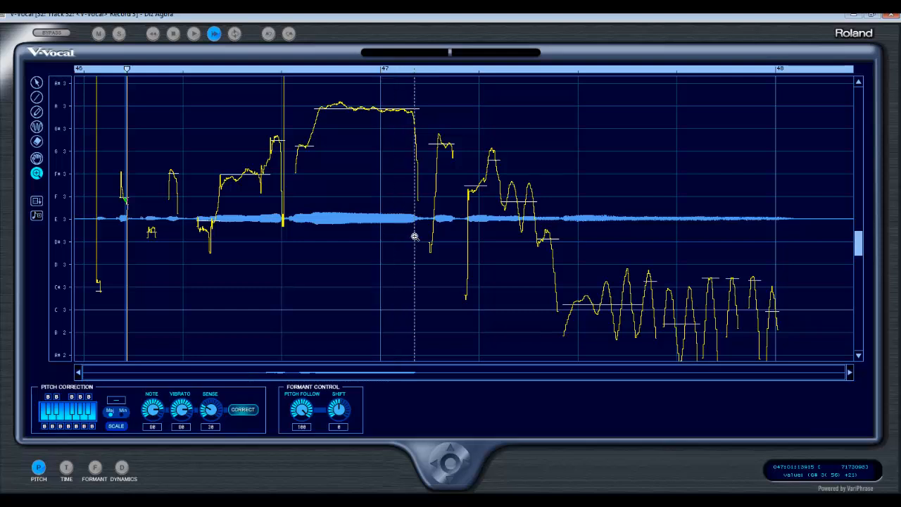
{"action": "scroll", "coordinate": [414, 236], "scroll_direction": "up", "scroll_amount": 3}
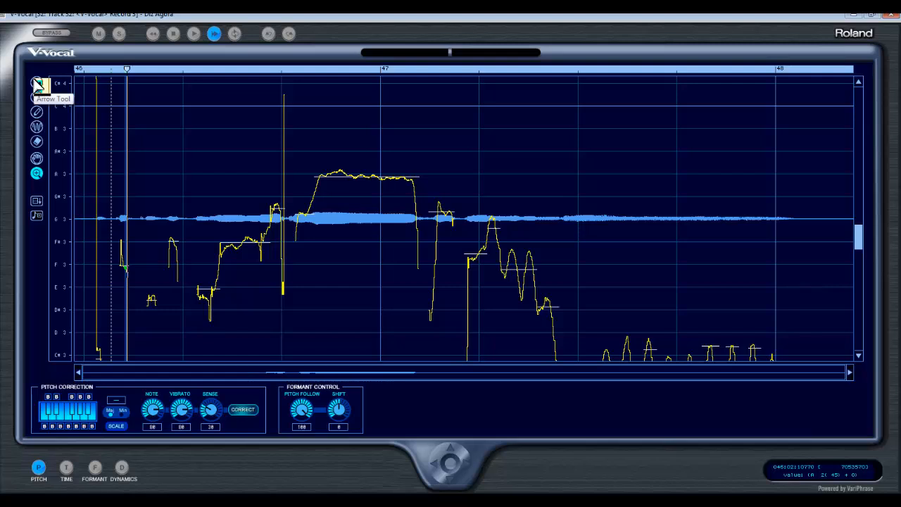
{"action": "left_click", "coordinate": [39, 85]}
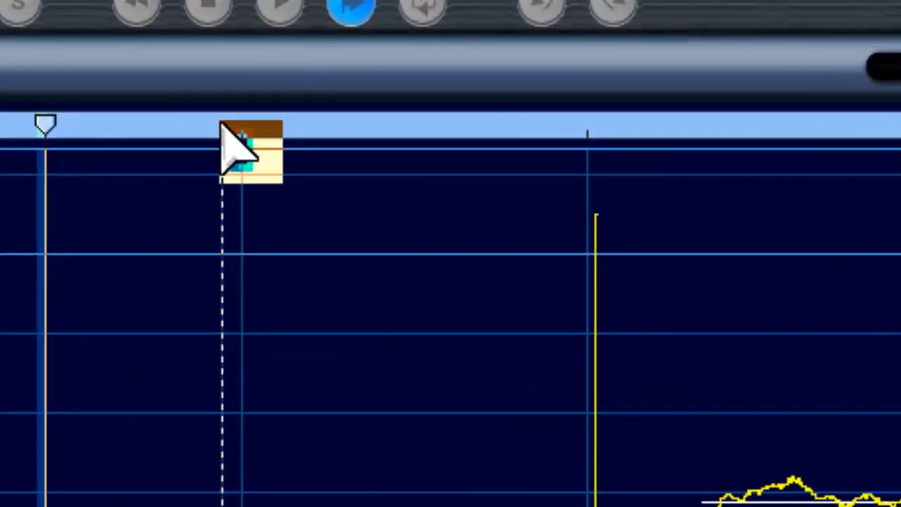
{"action": "left_click", "coordinate": [176, 69]}
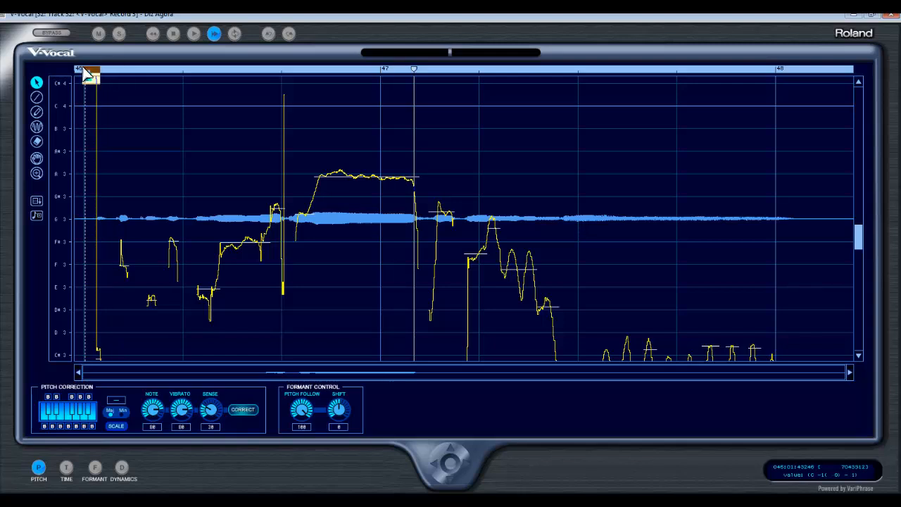
{"action": "left_click", "coordinate": [89, 73]}
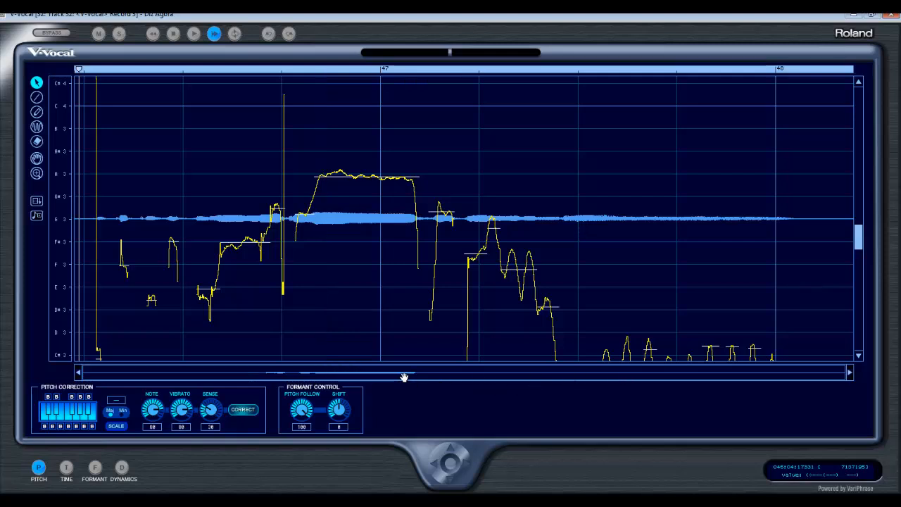
{"action": "left_click", "coordinate": [38, 173]}
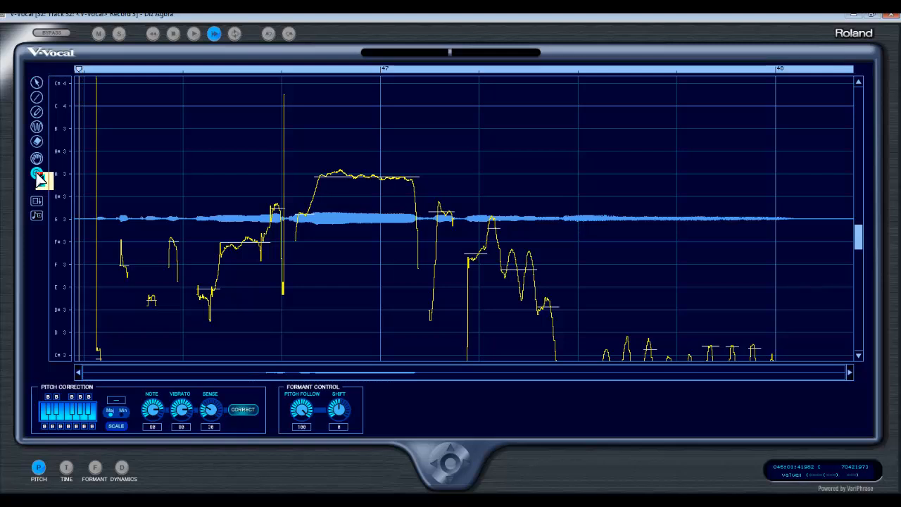
{"action": "scroll", "coordinate": [37, 176], "scroll_direction": "down", "scroll_amount": 1}
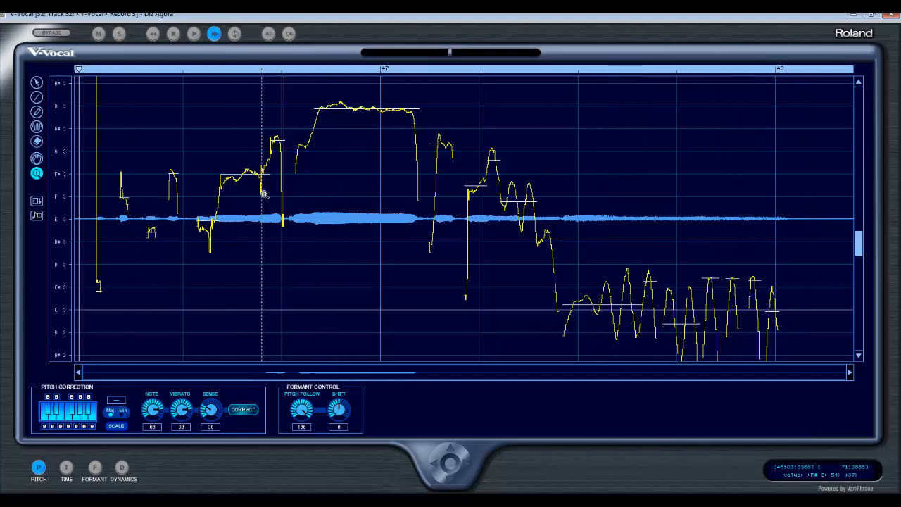
Solo the vocal track, play the phrase from its start, and stop playback with solo switched off
{"action": "left_click", "coordinate": [119, 34]}
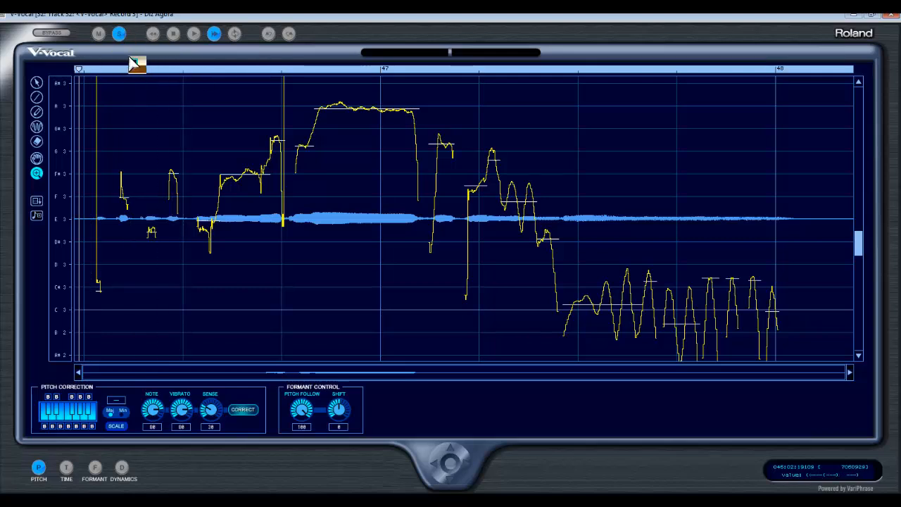
{"action": "left_click", "coordinate": [196, 34]}
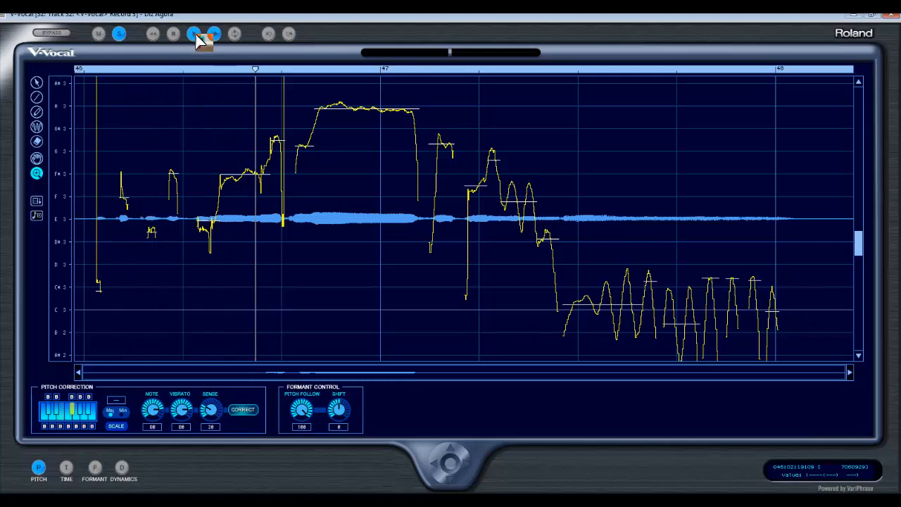
{"action": "left_click", "coordinate": [175, 36]}
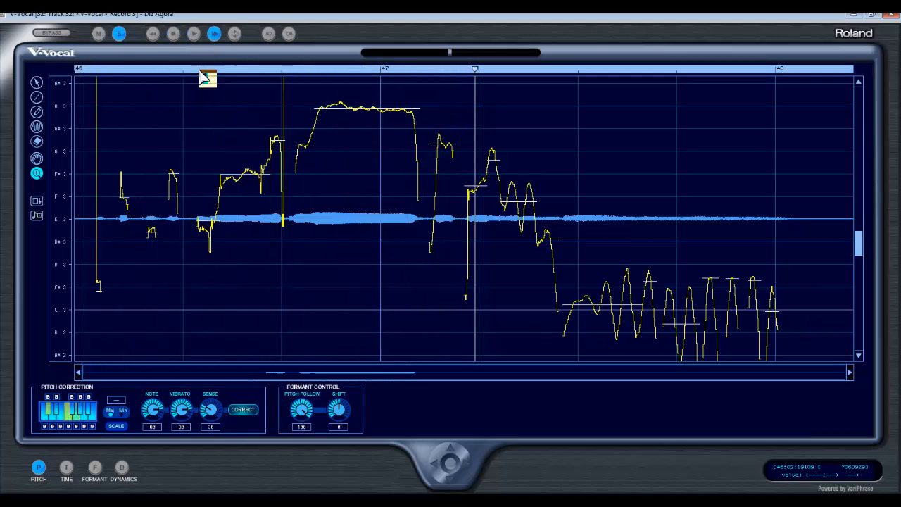
{"action": "left_click", "coordinate": [119, 33]}
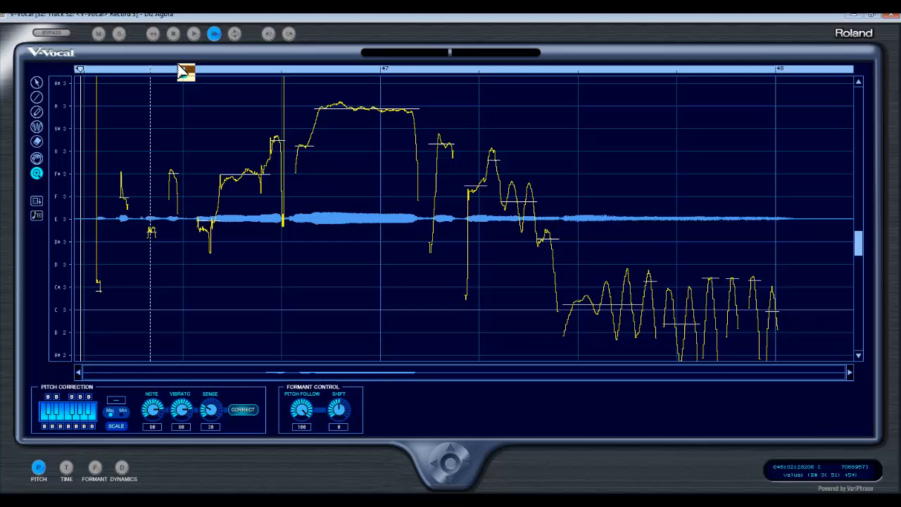
Play the phrase with the full mix, switch the vocal's solo on and off during playback, and stop
{"action": "left_click", "coordinate": [197, 34]}
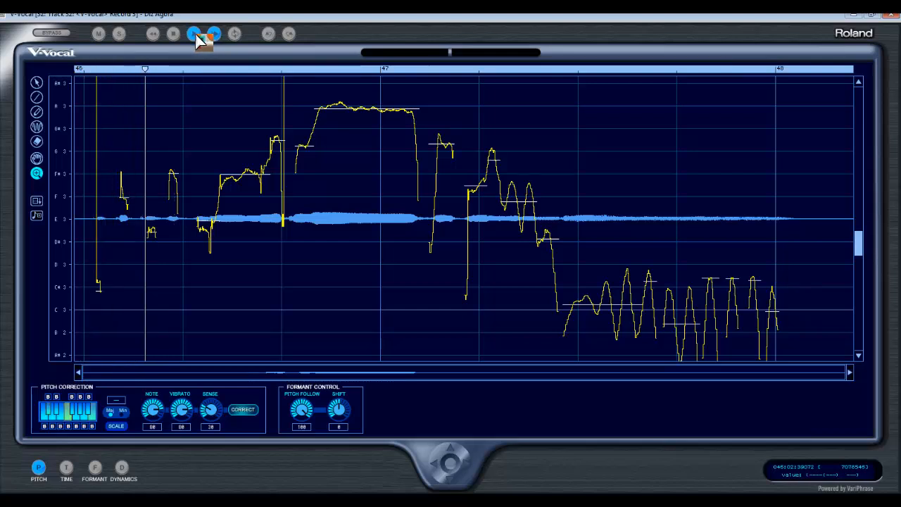
{"action": "left_click", "coordinate": [120, 35]}
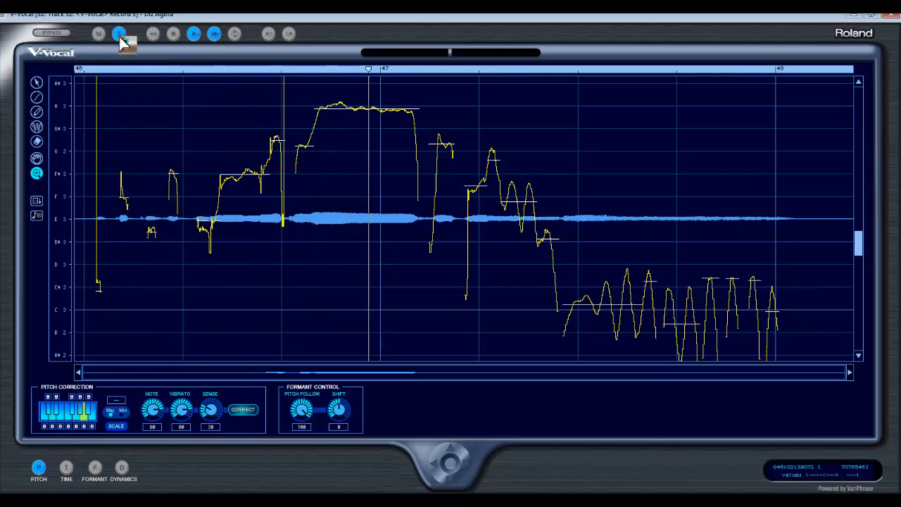
{"action": "left_click", "coordinate": [120, 37]}
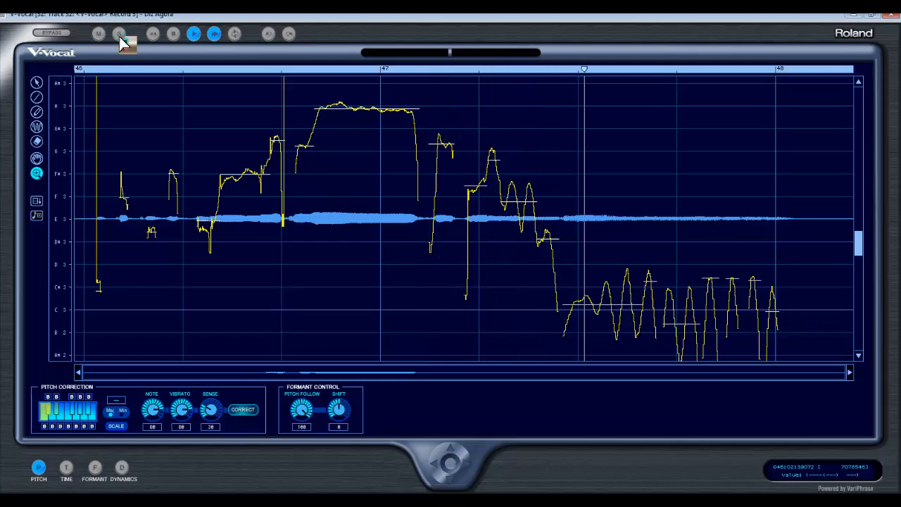
{"action": "left_click", "coordinate": [174, 33]}
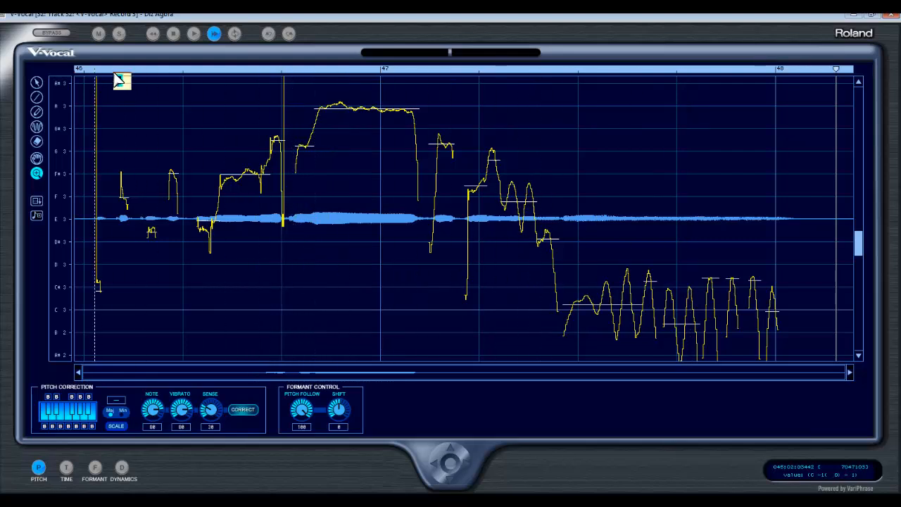
Rewind to the project start and move the restored V-Vocal window clear of Track 32's controls
{"action": "left_click", "coordinate": [155, 35]}
{"action": "left_click", "coordinate": [153, 34]}
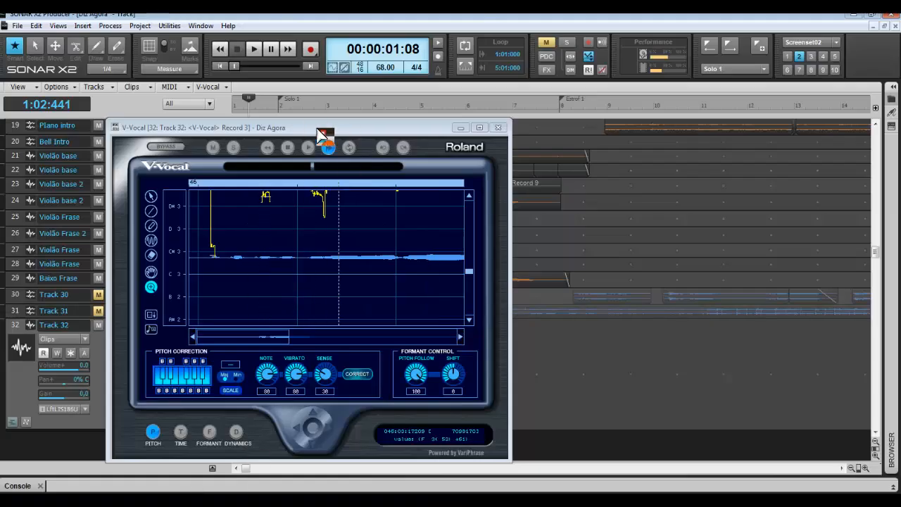
{"action": "left_click_drag", "start_coordinate": [316, 127], "coordinate": [640, 165]}
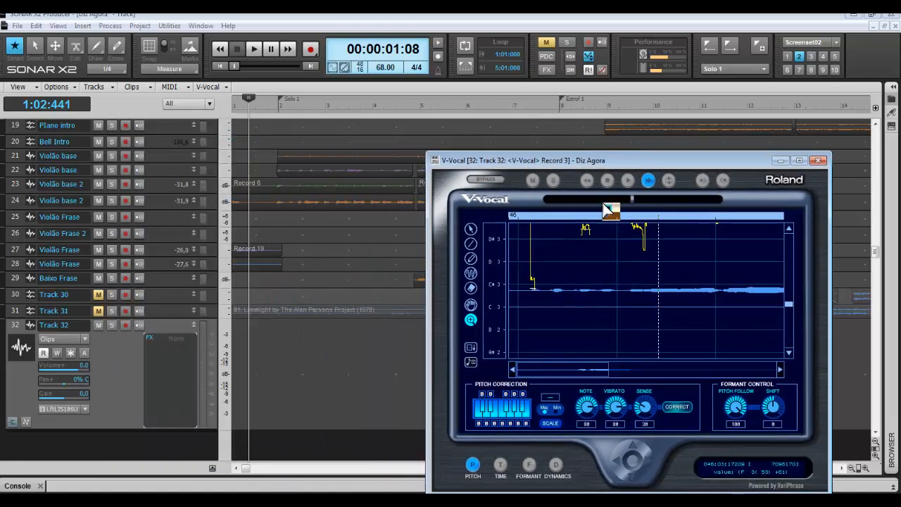
Test playback positions within the phrase, rewind to the project start, and place the position at 46:02:783 on the V-Vocal ruler
{"action": "left_click", "coordinate": [559, 215]}
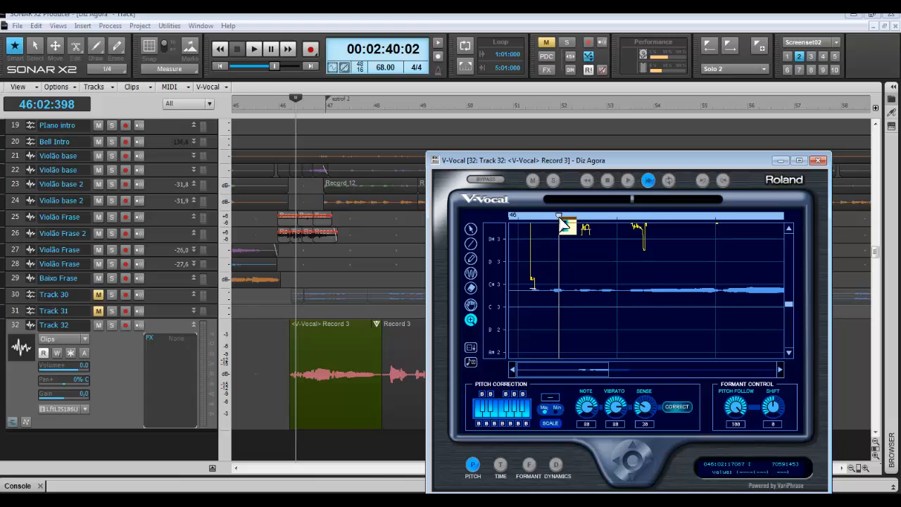
{"action": "left_click", "coordinate": [602, 215]}
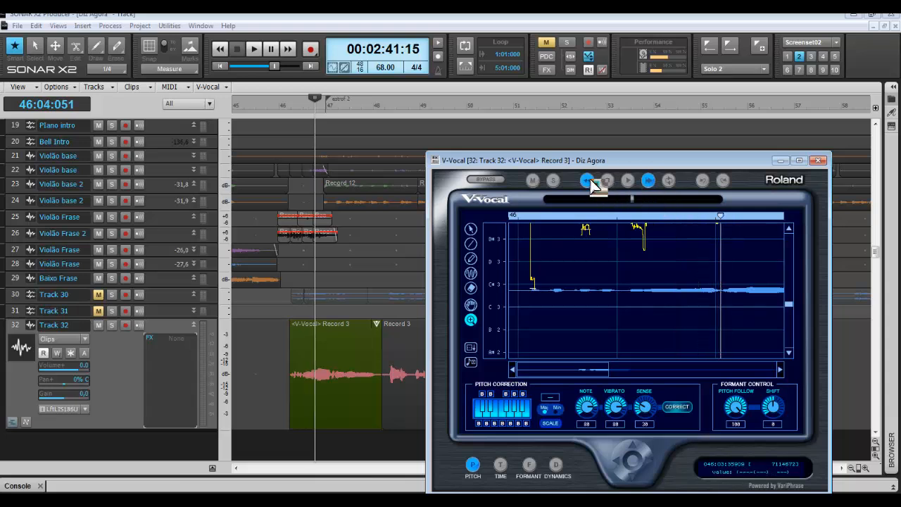
{"action": "left_click", "coordinate": [588, 181]}
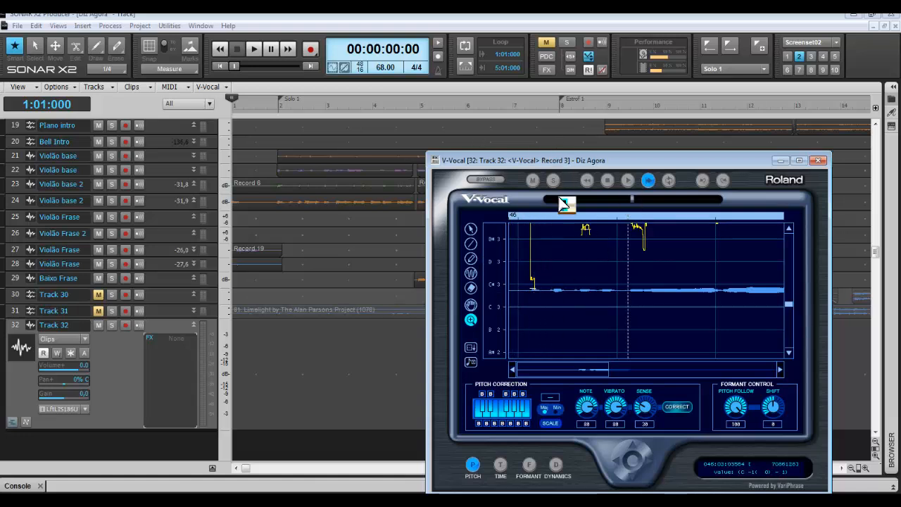
{"action": "left_click", "coordinate": [599, 217]}
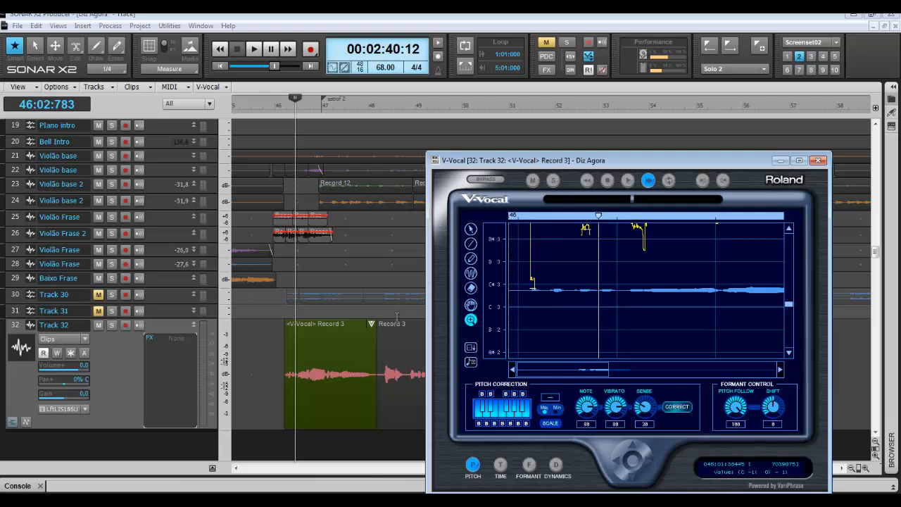
Minimize V-Vocal and expand Track 32's take lanes to compare the V-Vocal clip with the muted original, then collapse them
{"action": "left_click", "coordinate": [780, 160]}
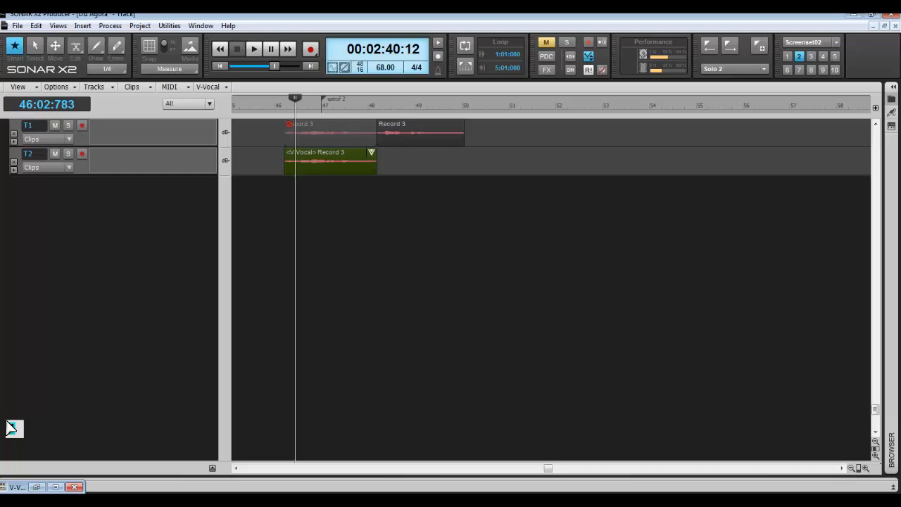
{"action": "left_click", "coordinate": [12, 427]}
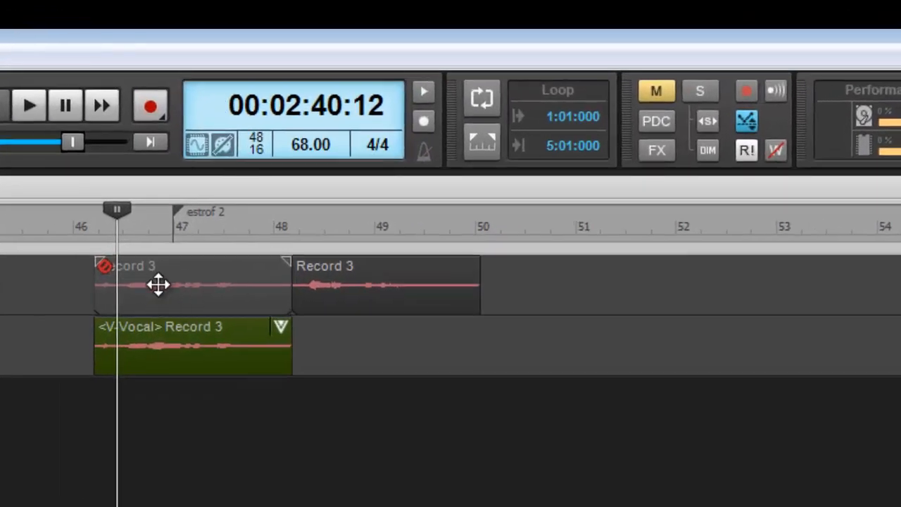
{"action": "left_click", "coordinate": [214, 339]}
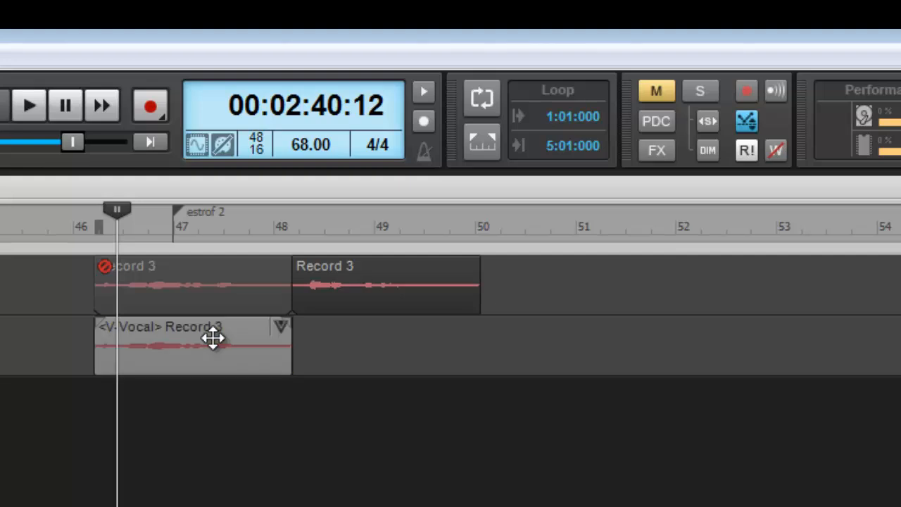
{"action": "left_click", "coordinate": [138, 266]}
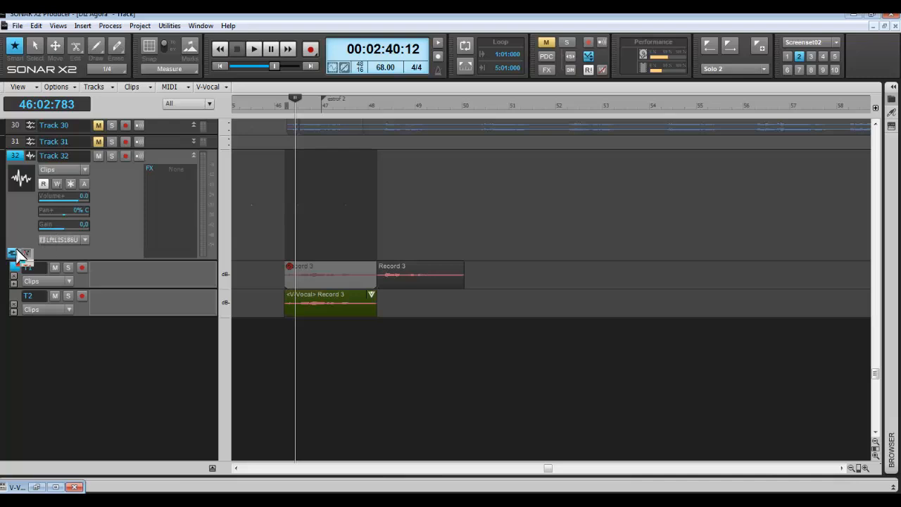
{"action": "left_click", "coordinate": [12, 252]}
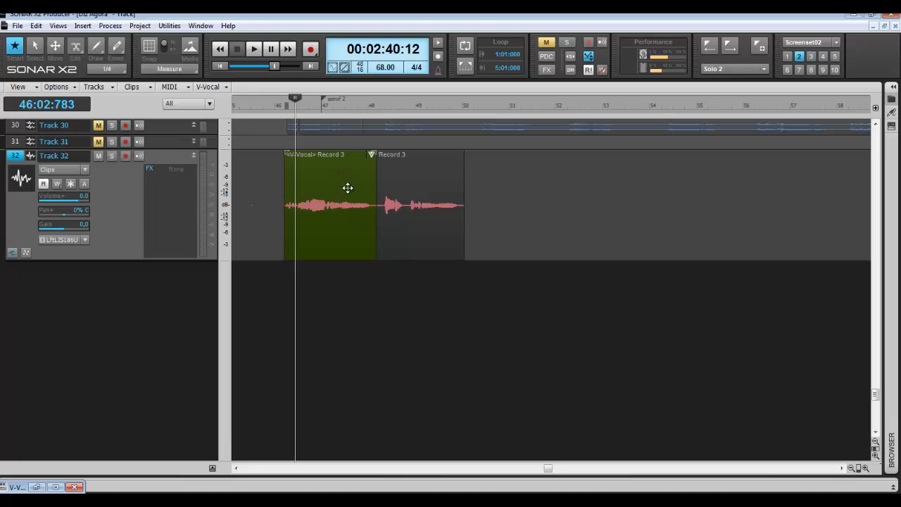
Reopen the V-Vocal Record 3 clip from Track 32 and maximize its editor window
{"action": "left_click", "coordinate": [319, 157]}
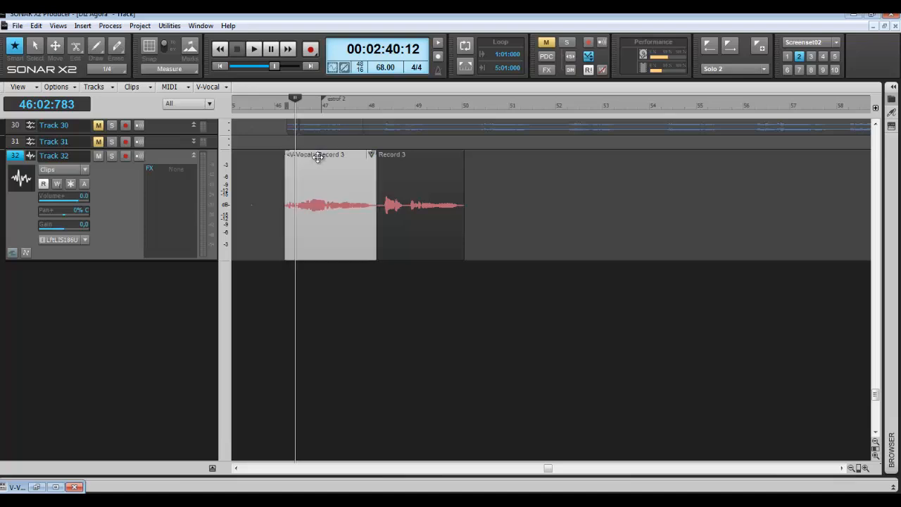
{"action": "double_click", "coordinate": [318, 157]}
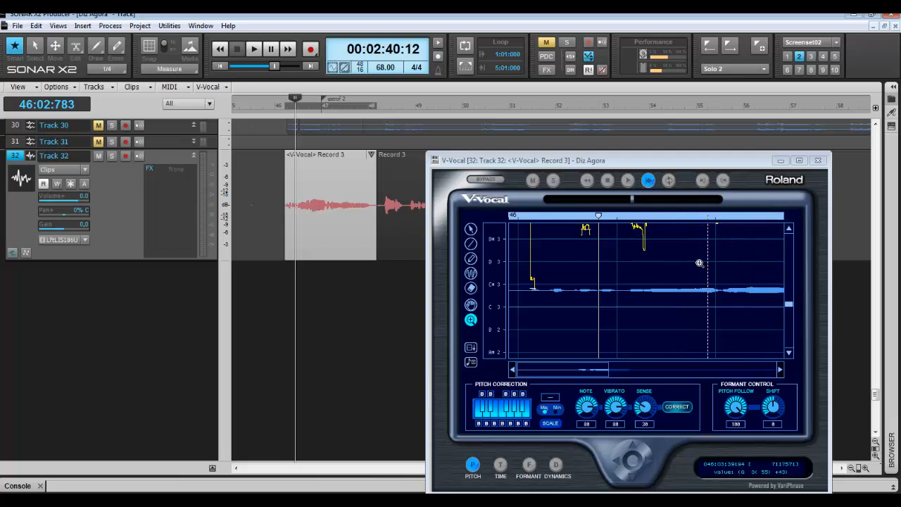
{"action": "left_click", "coordinate": [800, 161]}
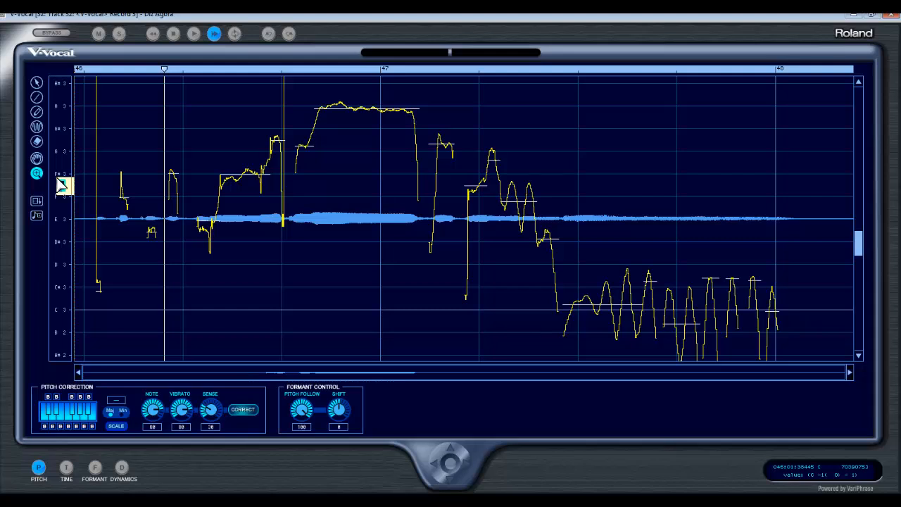
Select the later portion of the long sustained note before and after measure 47 and raise its pitch line to A3
{"action": "scroll", "coordinate": [128, 139], "scroll_direction": "up", "scroll_amount": 2}
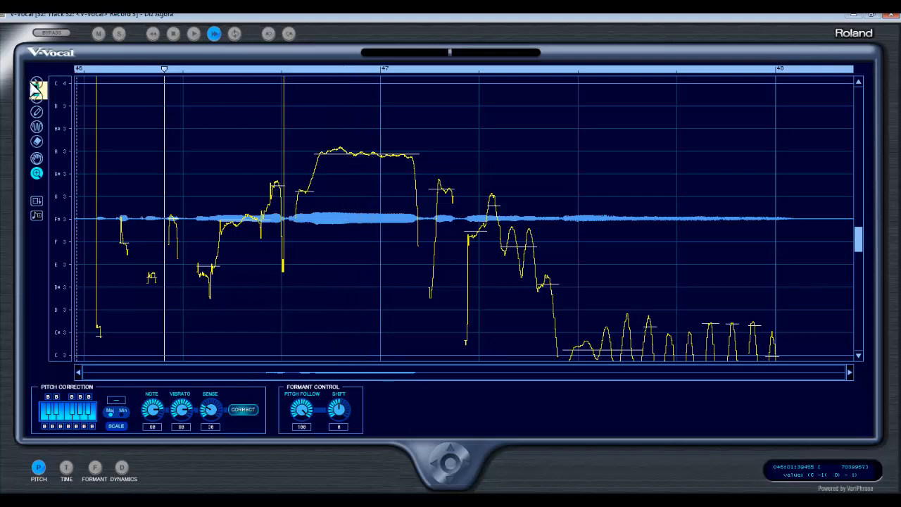
{"action": "left_click", "coordinate": [38, 84]}
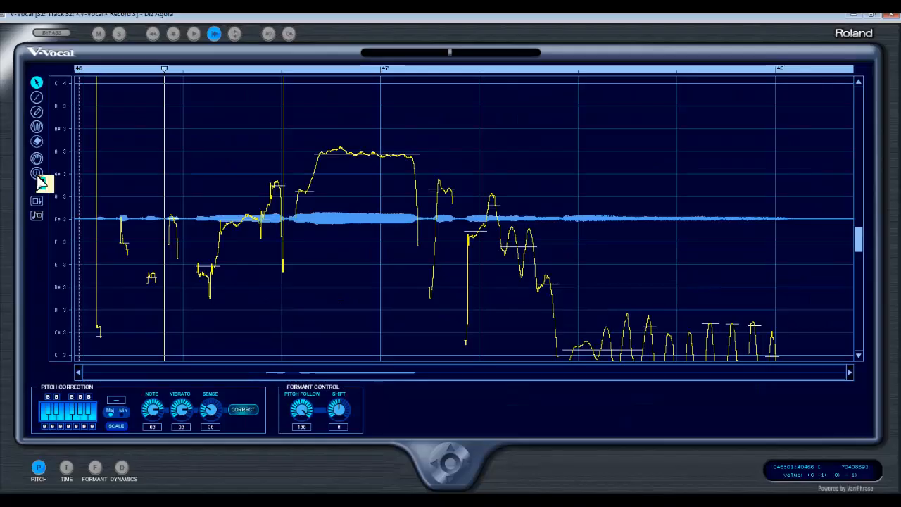
{"action": "left_click", "coordinate": [32, 237]}
{"action": "left_click_drag", "start_coordinate": [315, 121], "coordinate": [508, 271]}
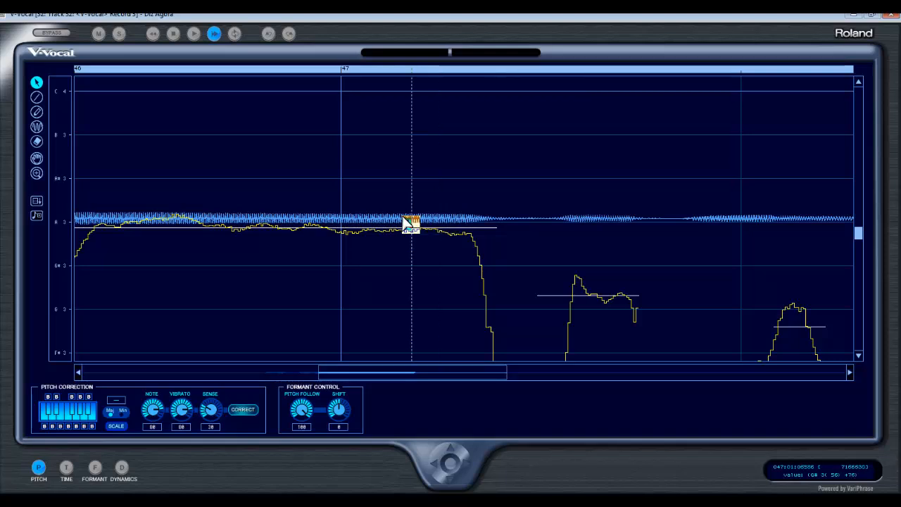
{"action": "left_click", "coordinate": [309, 228]}
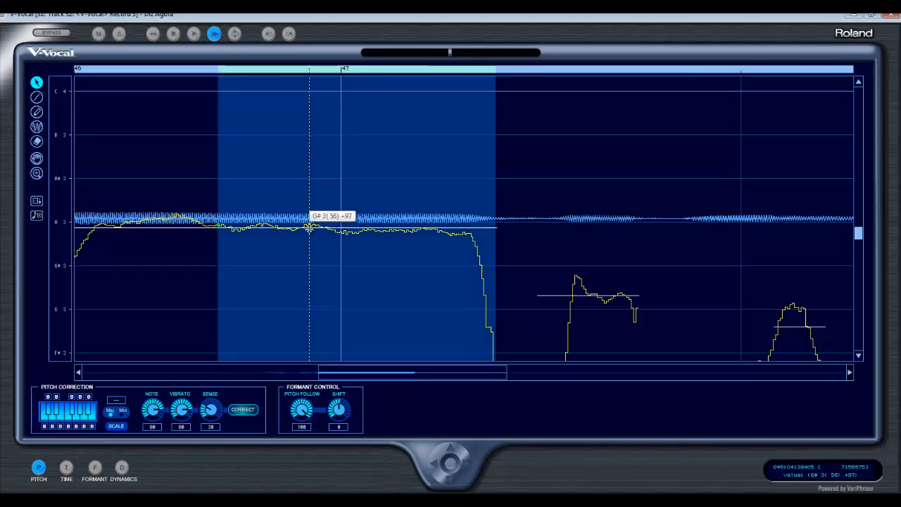
{"action": "left_click_drag", "start_coordinate": [309, 227], "coordinate": [309, 223]}
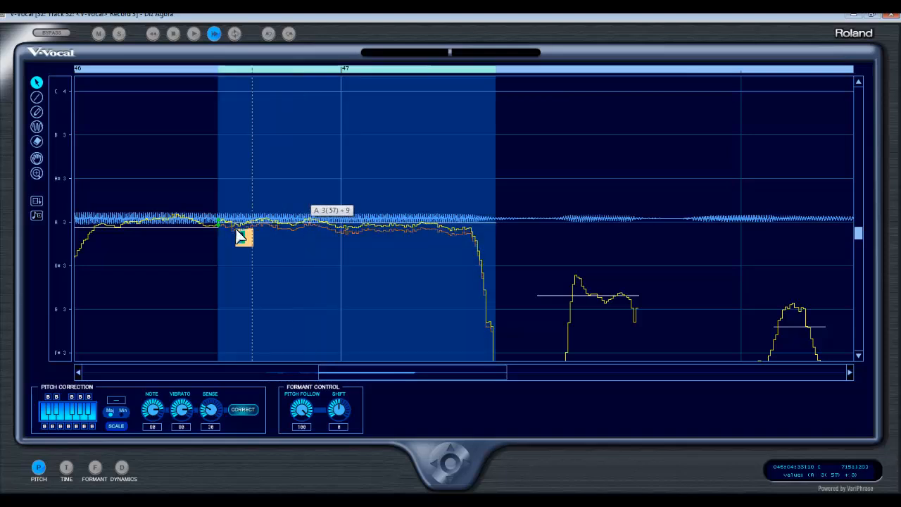
Raise the opening and short middle segments of the long sustained note toward A3
{"action": "left_click", "coordinate": [190, 224]}
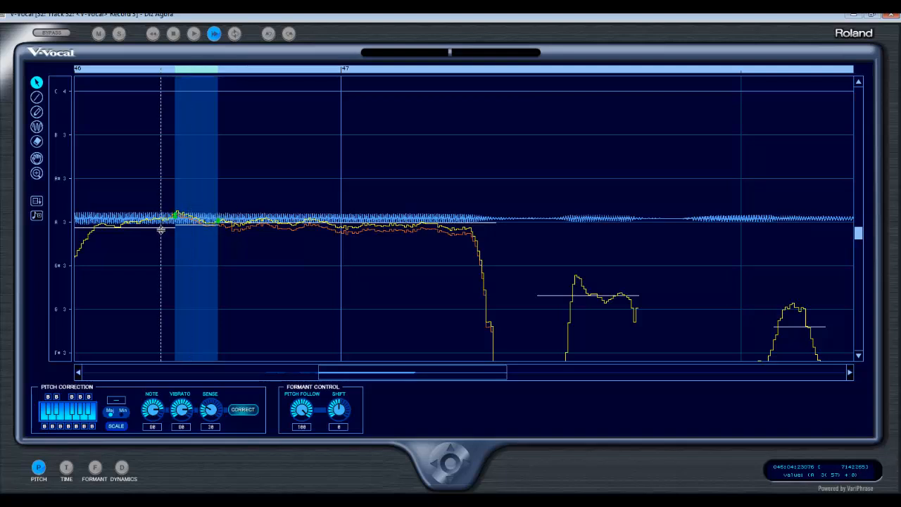
{"action": "left_click", "coordinate": [161, 227]}
{"action": "left_click_drag", "start_coordinate": [161, 226], "coordinate": [172, 234]}
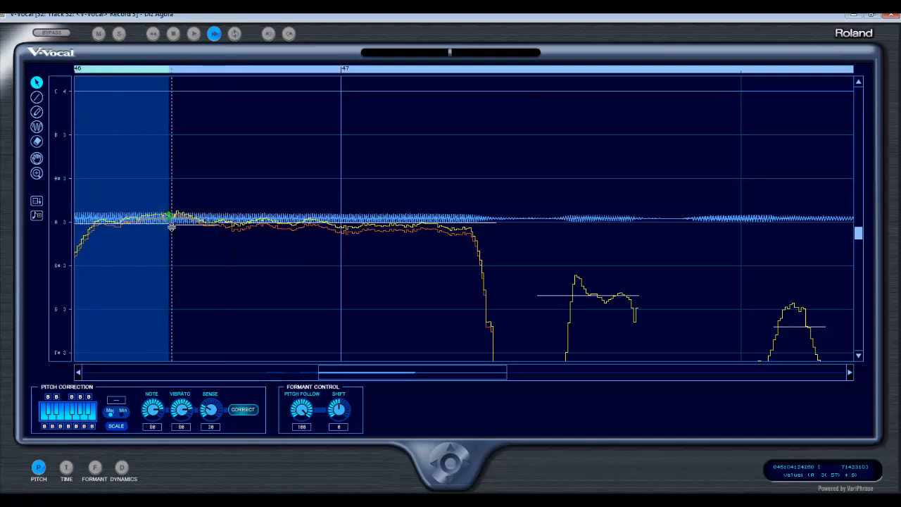
{"action": "left_click", "coordinate": [171, 227]}
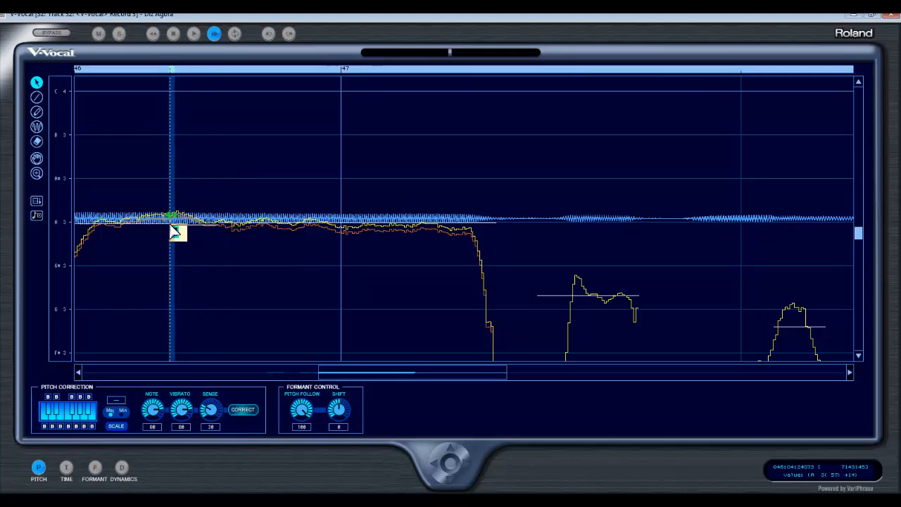
{"action": "left_click_drag", "start_coordinate": [172, 224], "coordinate": [172, 221]}
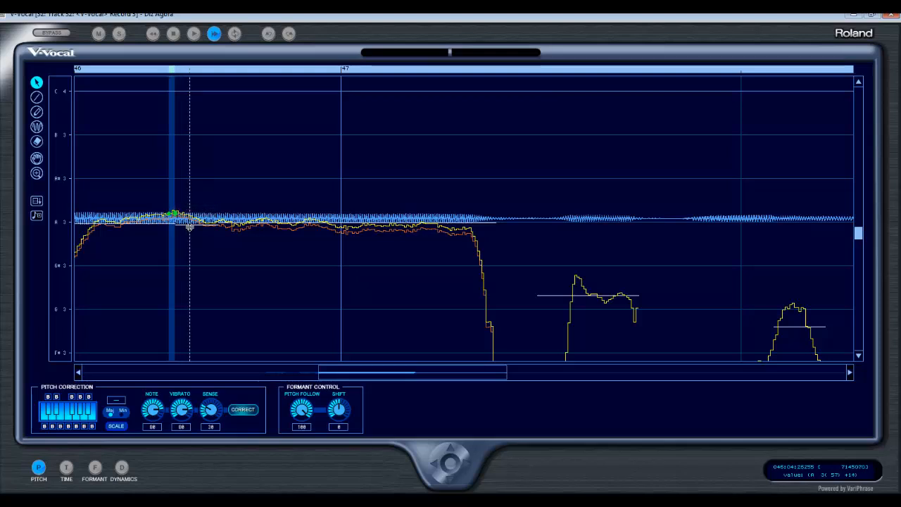
{"action": "left_click", "coordinate": [191, 227]}
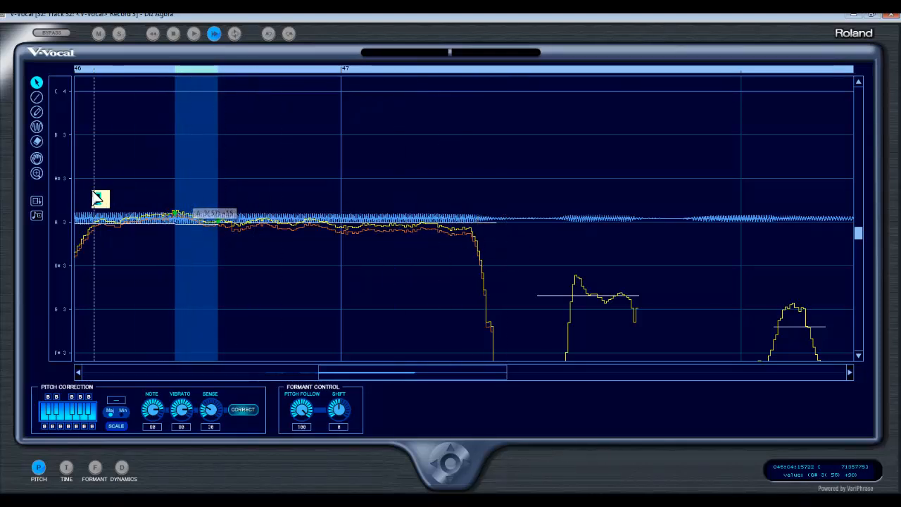
Nudge the whole sustained note slightly upward, including its rising start, and fine-tune its short middle segment onto A3
{"action": "left_click", "coordinate": [38, 174]}
{"action": "double_click", "coordinate": [37, 173]}
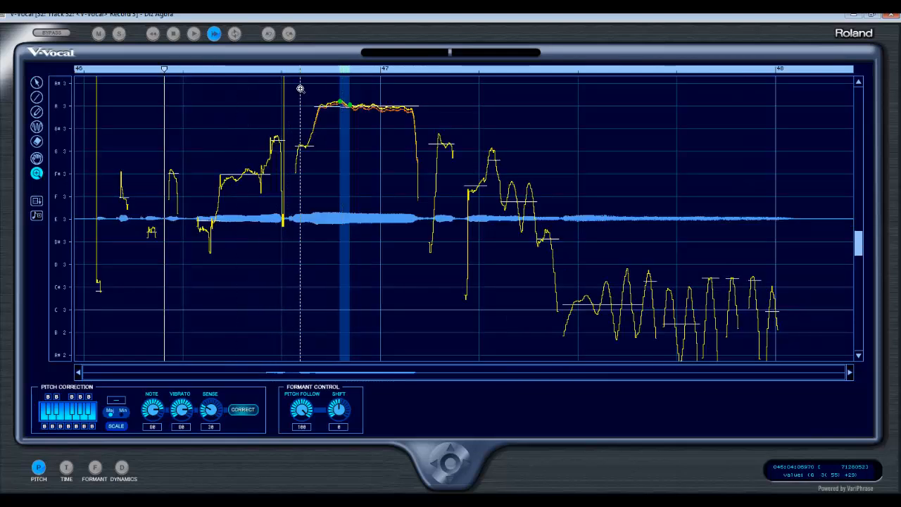
{"action": "left_click_drag", "start_coordinate": [428, 137], "coordinate": [482, 159]}
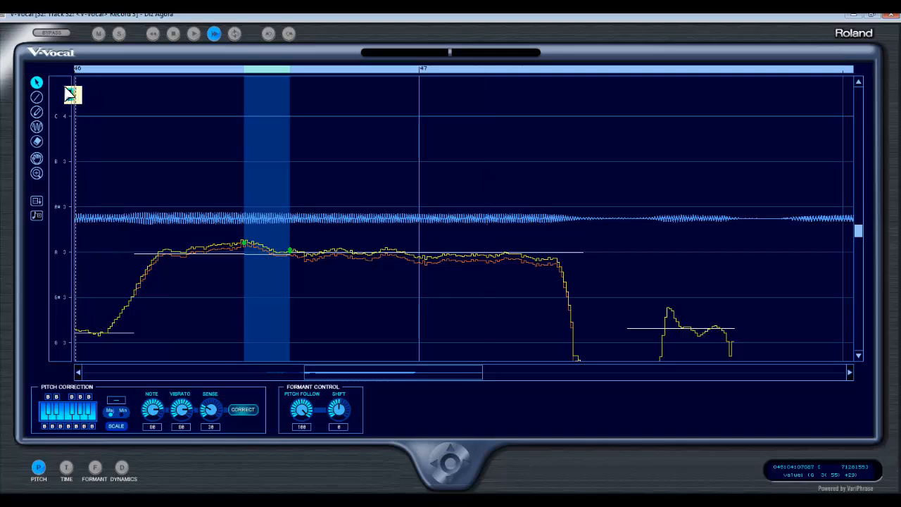
{"action": "left_click_drag", "start_coordinate": [111, 197], "coordinate": [622, 269]}
{"action": "left_click_drag", "start_coordinate": [422, 252], "coordinate": [423, 250]}
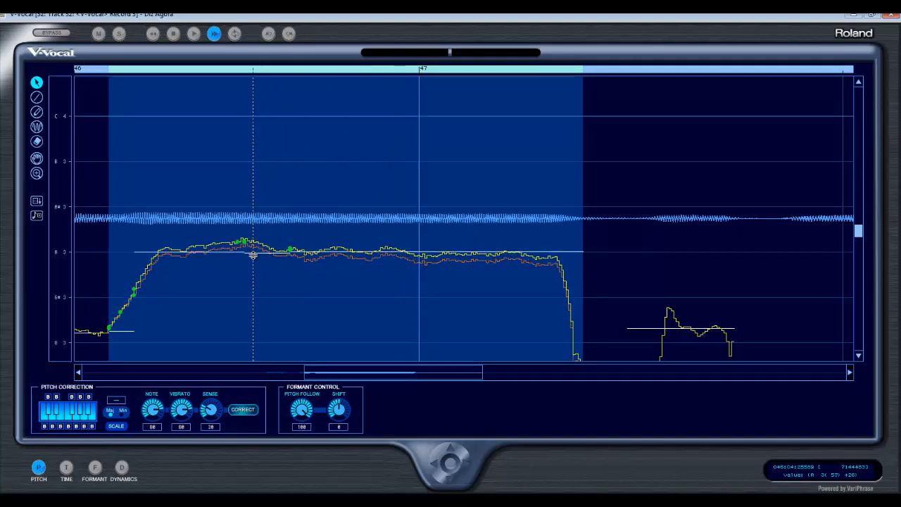
{"action": "left_click", "coordinate": [641, 204]}
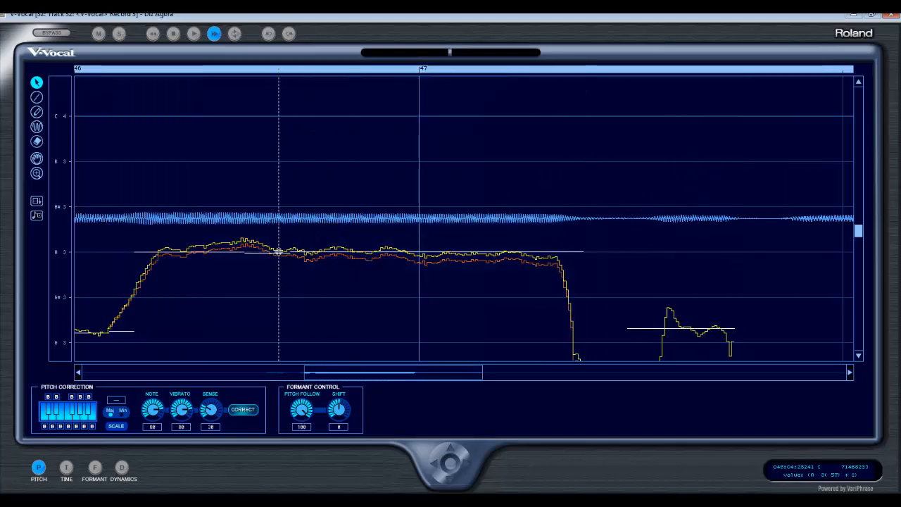
{"action": "left_click", "coordinate": [279, 252]}
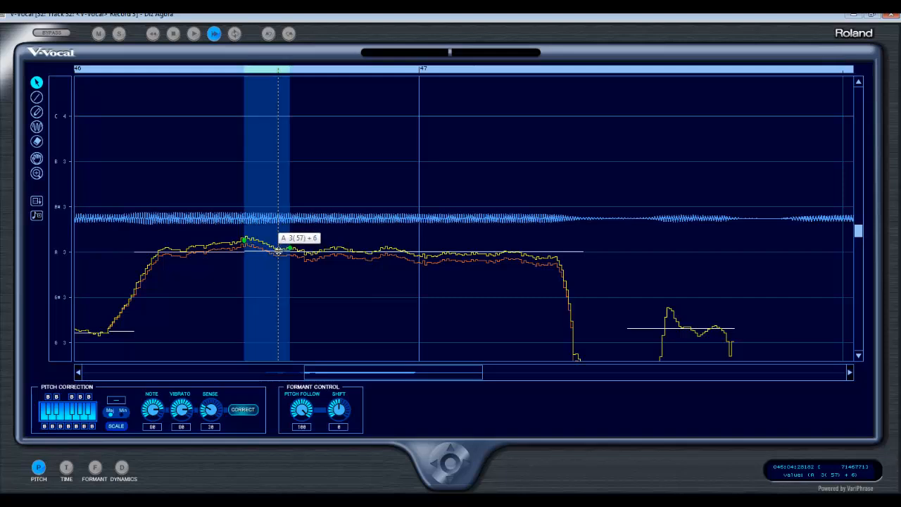
Solo the vocal and play it back from just before the corrected A3 note
{"action": "left_click", "coordinate": [82, 69]}
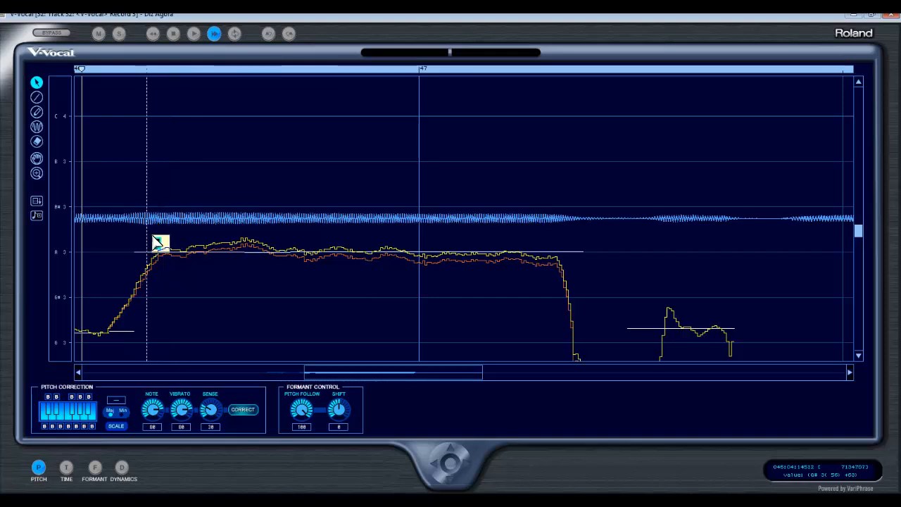
{"action": "left_click", "coordinate": [118, 34]}
{"action": "left_click", "coordinate": [194, 33]}
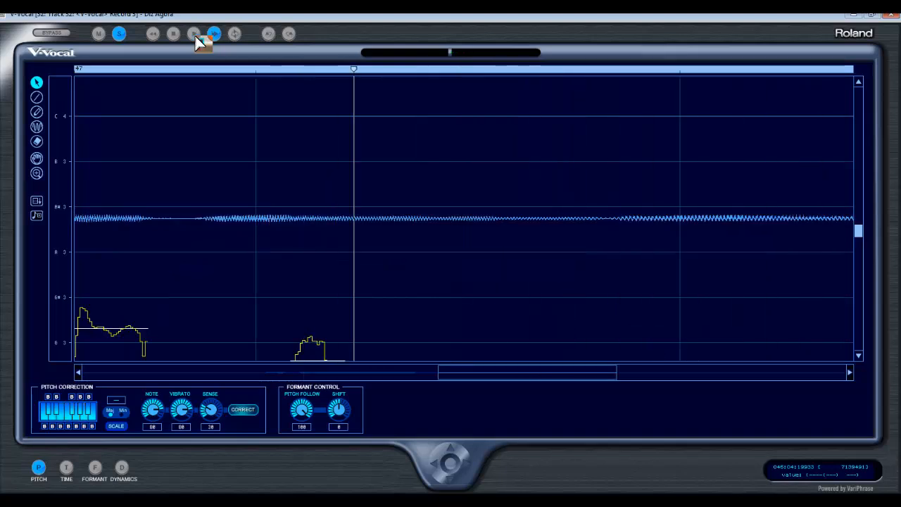
Examine the falling notes after the A3 note and audition the vibrato ending leading up to measure 48
{"action": "scroll", "coordinate": [352, 216], "scroll_direction": "down", "scroll_amount": 3}
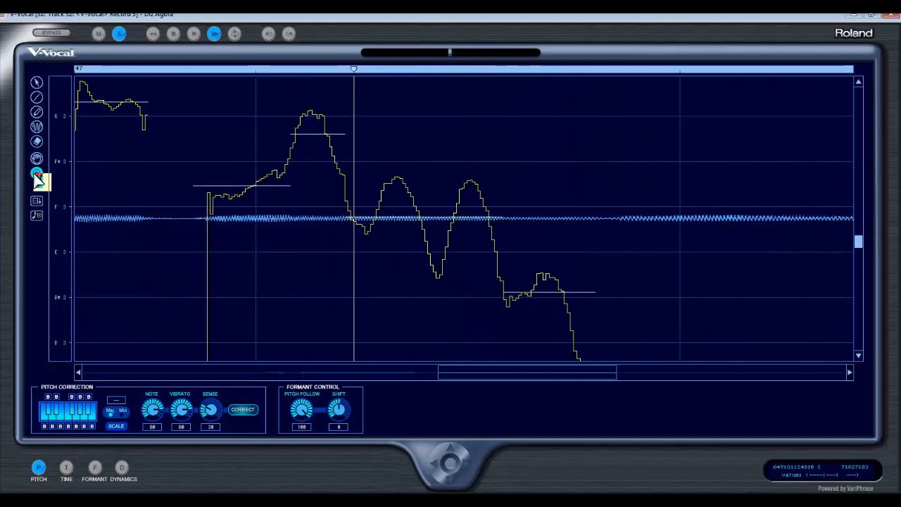
{"action": "left_click", "coordinate": [250, 213]}
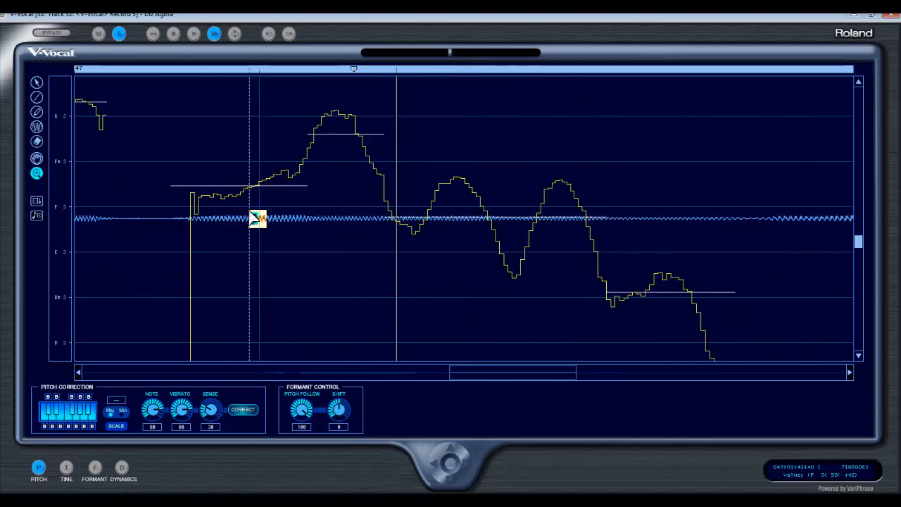
{"action": "double_click", "coordinate": [38, 174]}
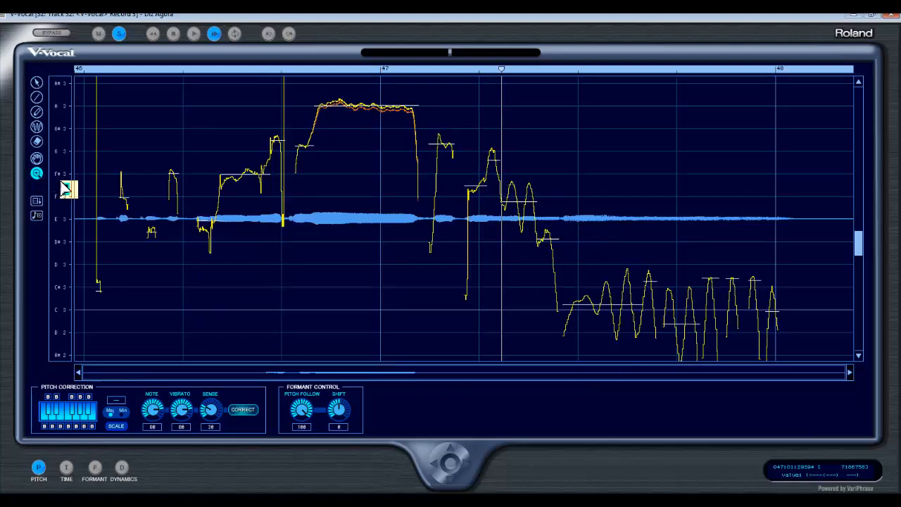
{"action": "left_click", "coordinate": [561, 316]}
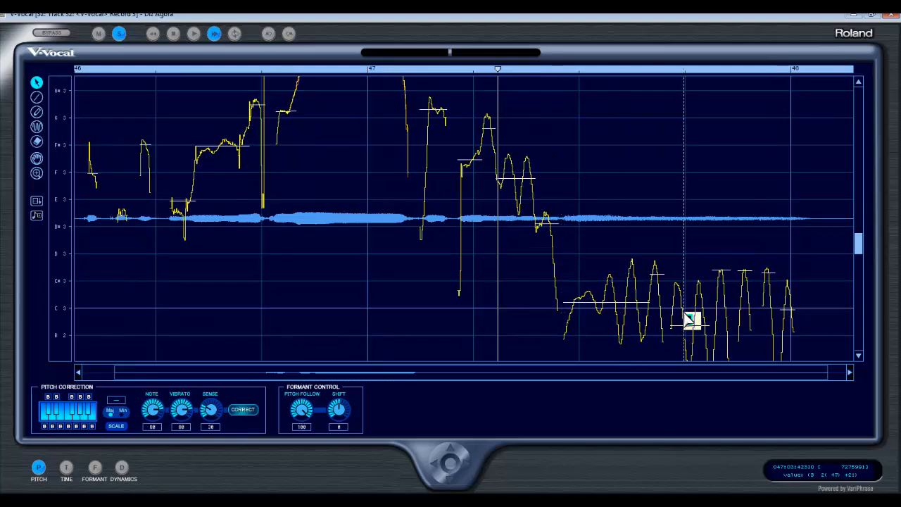
{"action": "scroll", "coordinate": [692, 320], "scroll_direction": "down", "scroll_amount": 1}
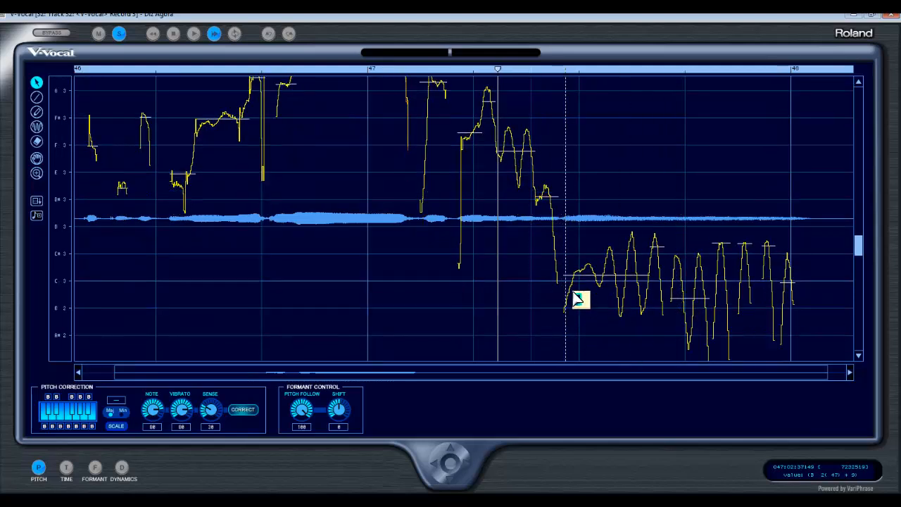
{"action": "key", "text": "space"}
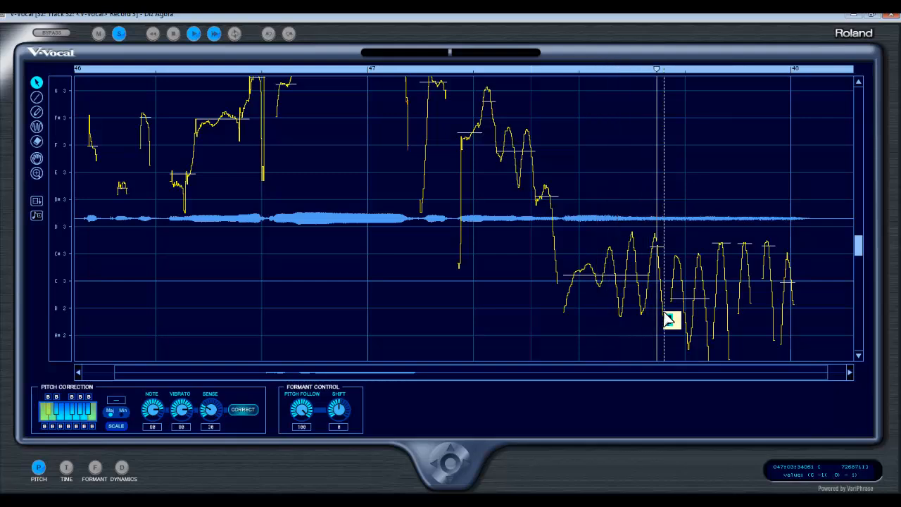
{"action": "key", "text": "space"}
Lower the first long vibrato note to C3, the short note after it to C#3, and the next wide note to B2
{"action": "left_click", "coordinate": [622, 276]}
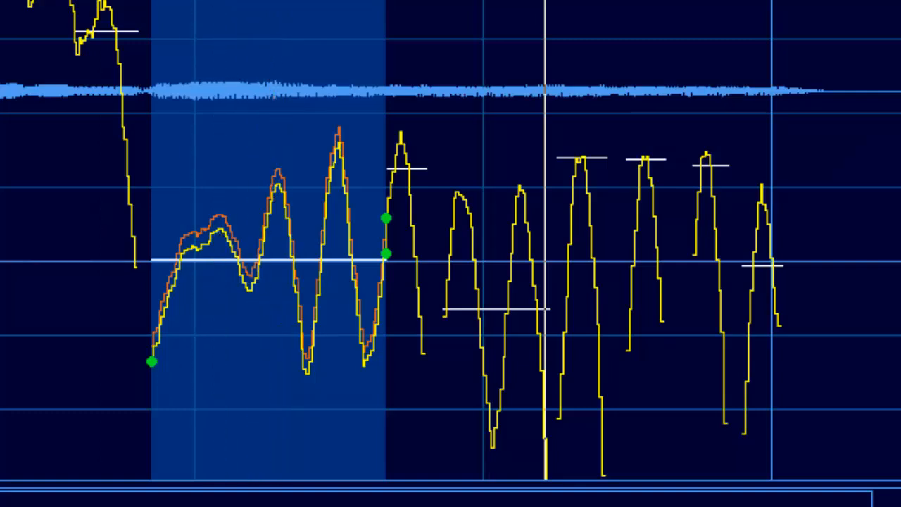
{"action": "left_click_drag", "start_coordinate": [101, 141], "coordinate": [898, 451]}
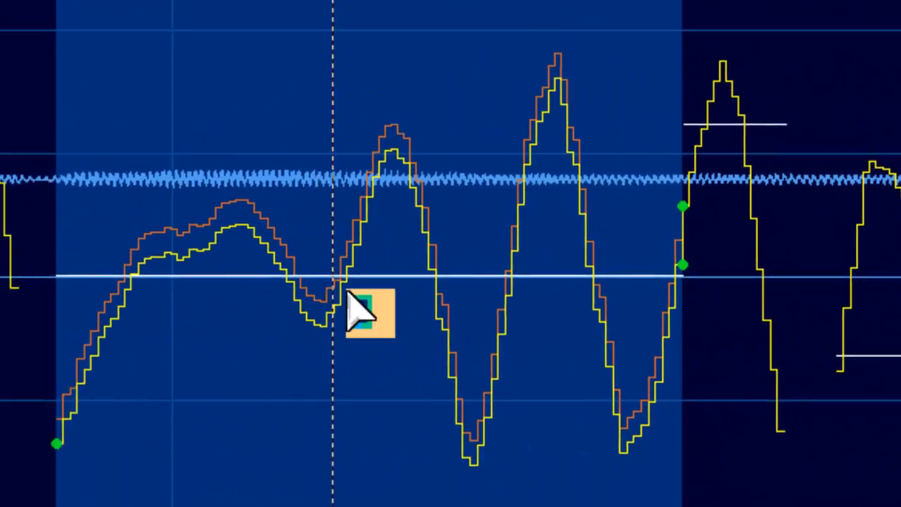
{"action": "left_click_drag", "start_coordinate": [356, 251], "coordinate": [759, 133]}
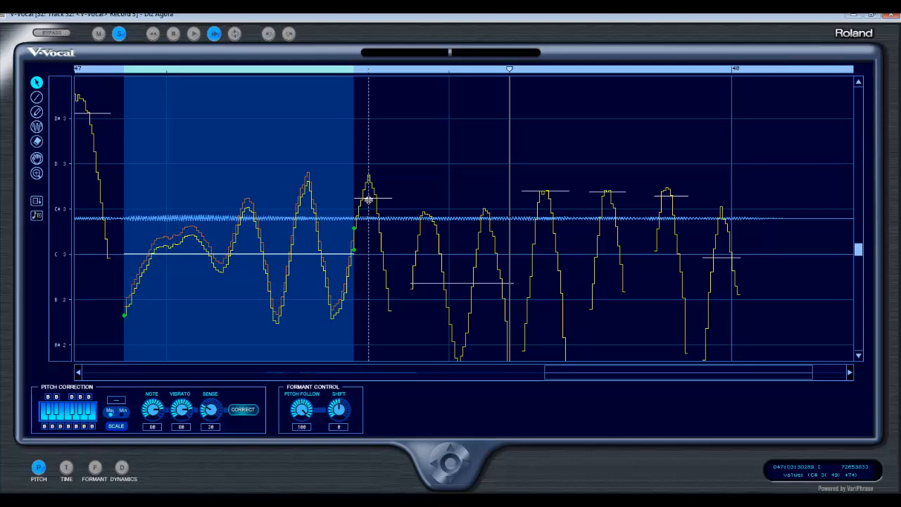
{"action": "left_click_drag", "start_coordinate": [368, 199], "coordinate": [368, 209]}
{"action": "left_click_drag", "start_coordinate": [427, 283], "coordinate": [427, 302]}
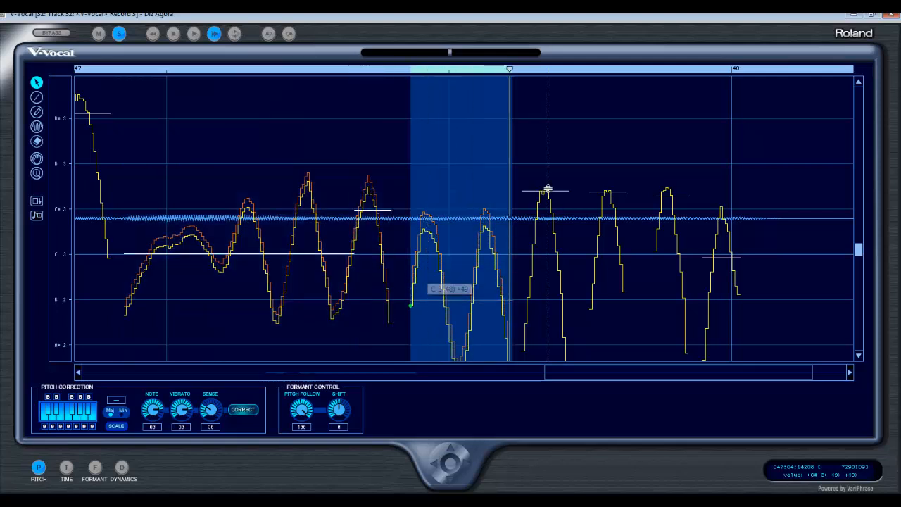
Lower the next three short vibrato notes to C#3 and raise the last one before measure 48 to C3
{"action": "left_click_drag", "start_coordinate": [545, 192], "coordinate": [546, 203]}
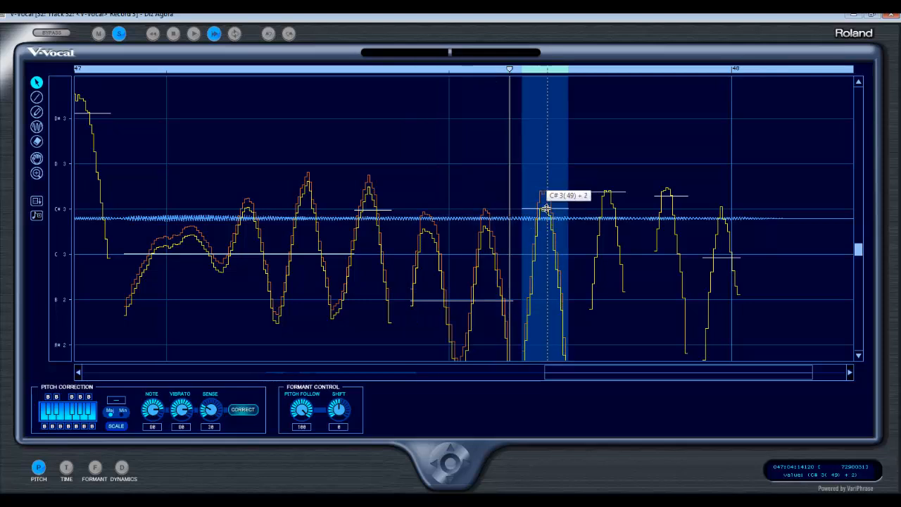
{"action": "left_click_drag", "start_coordinate": [603, 192], "coordinate": [602, 208]}
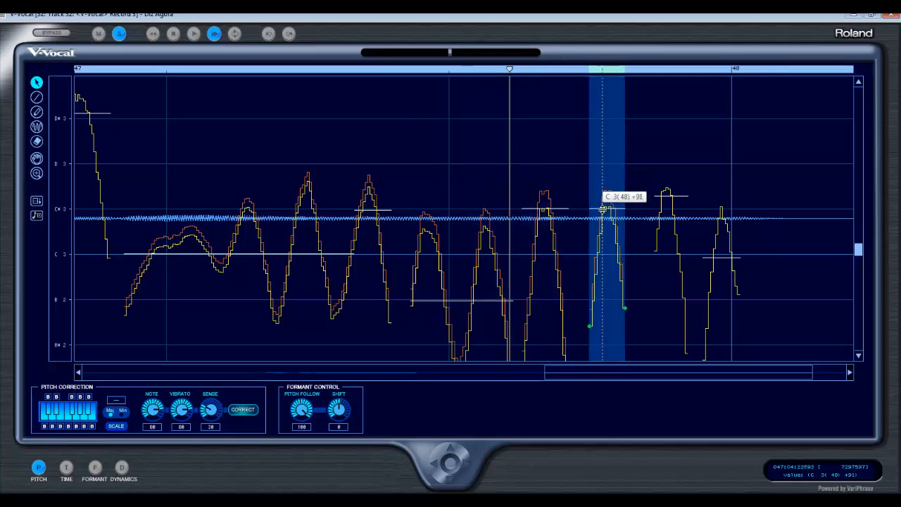
{"action": "left_click_drag", "start_coordinate": [659, 195], "coordinate": [657, 206]}
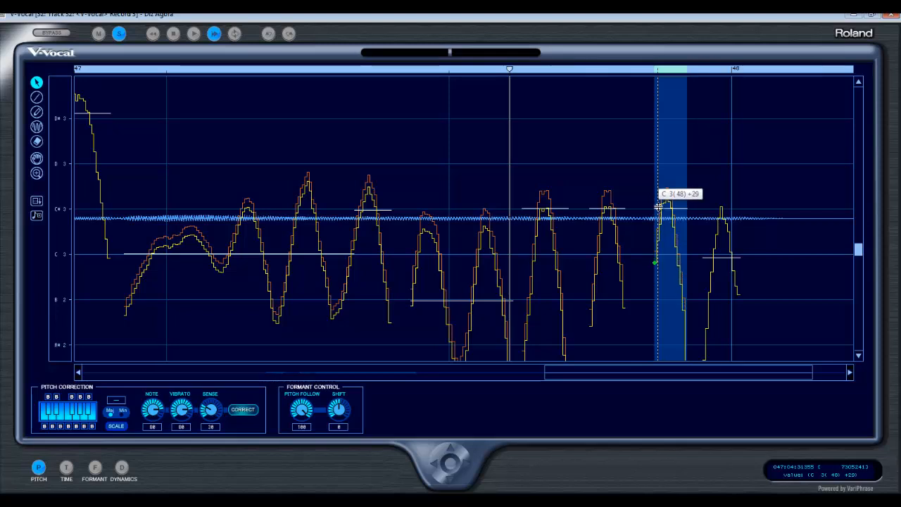
{"action": "left_click", "coordinate": [715, 256]}
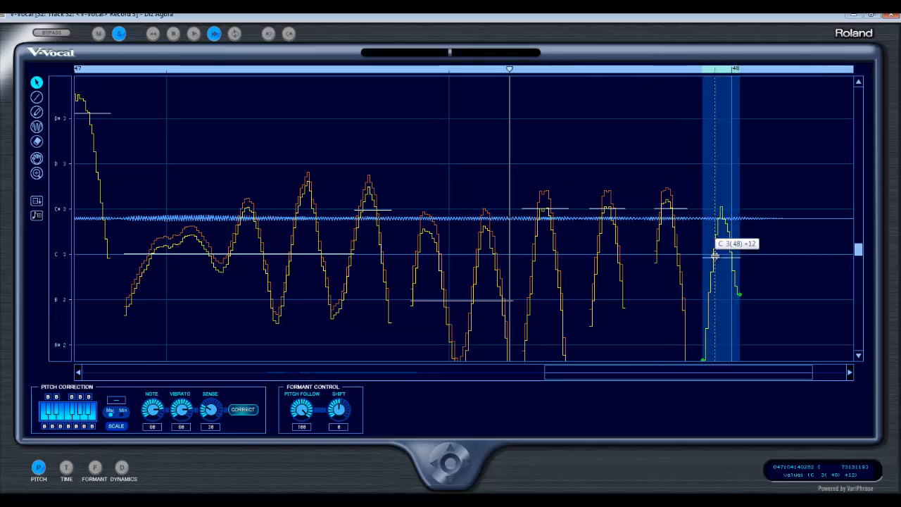
Play the corrected vibrato ending from its start and bypass the V-Vocal processing for comparison with the original
{"action": "left_click", "coordinate": [103, 102]}
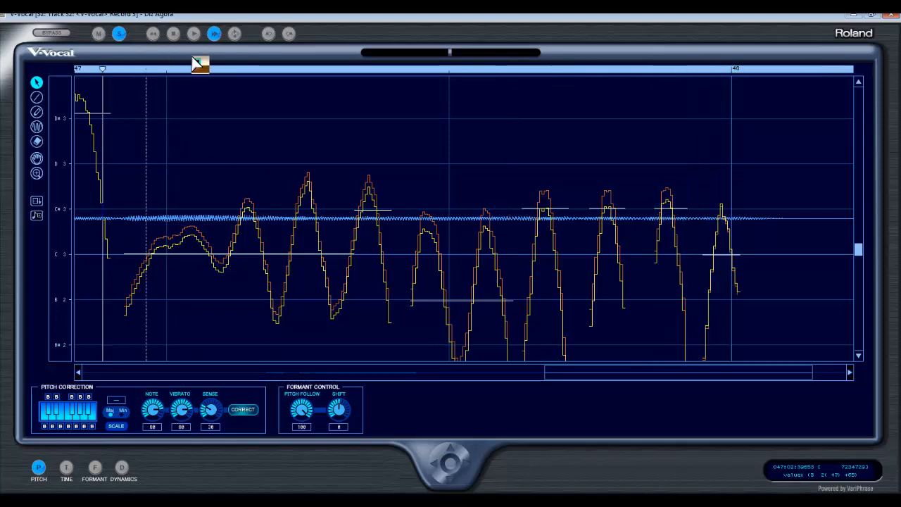
{"action": "left_click", "coordinate": [193, 34]}
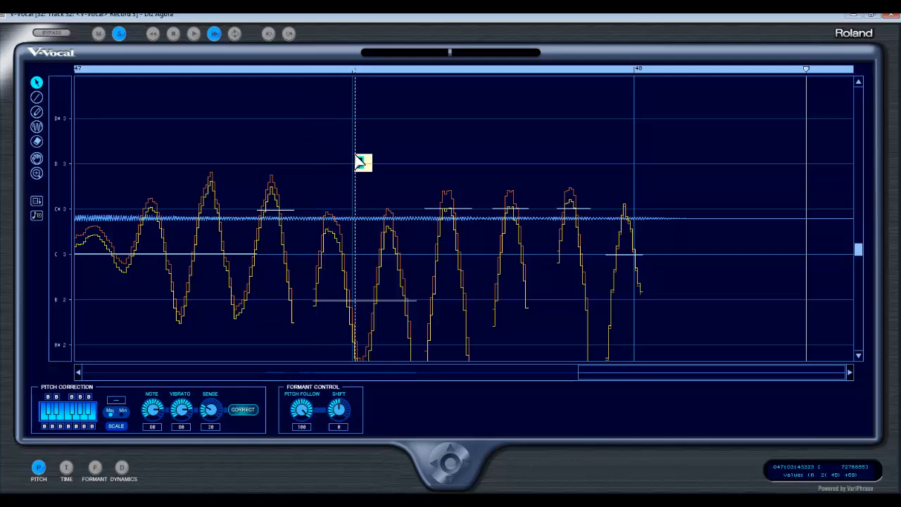
{"action": "scroll", "coordinate": [362, 161], "scroll_direction": "down", "scroll_amount": 1}
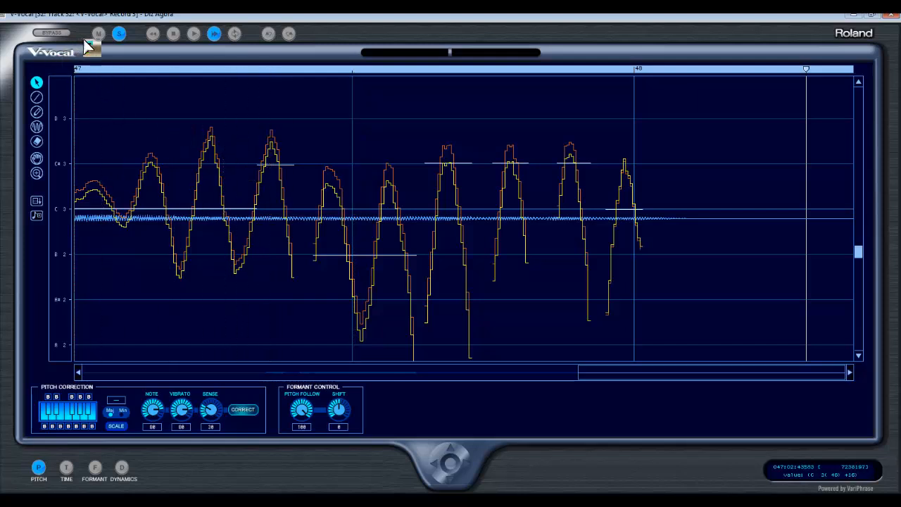
{"action": "left_click", "coordinate": [55, 34]}
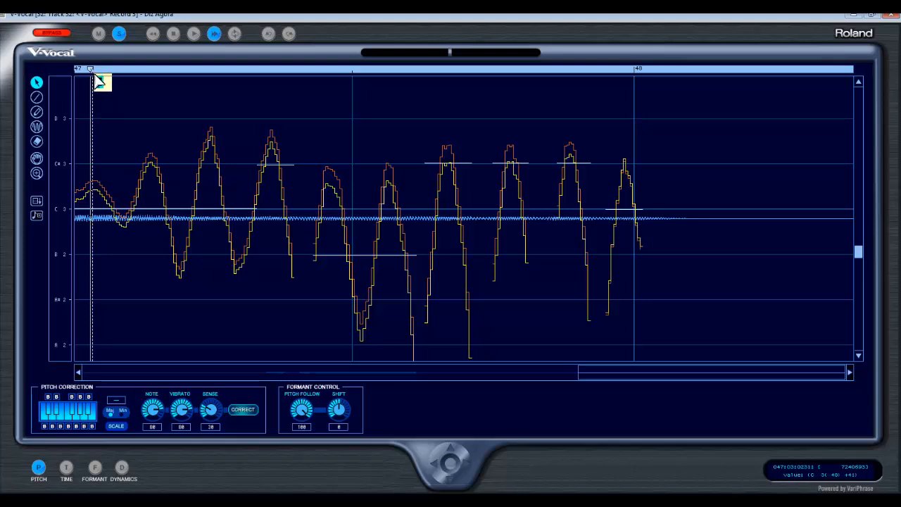
Play the vibrato ending before measure 48 with V-Vocal bypassed and again with the processing active
{"action": "key", "text": "space"}
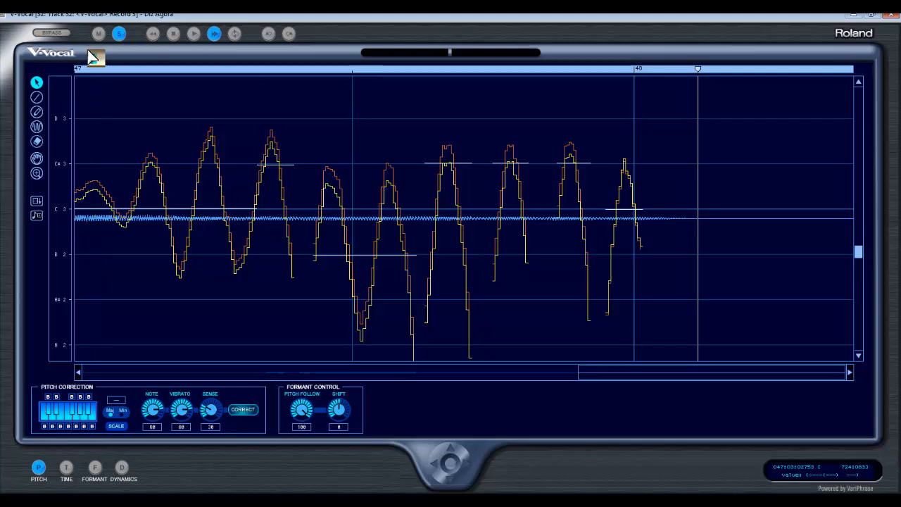
{"action": "left_click", "coordinate": [83, 69]}
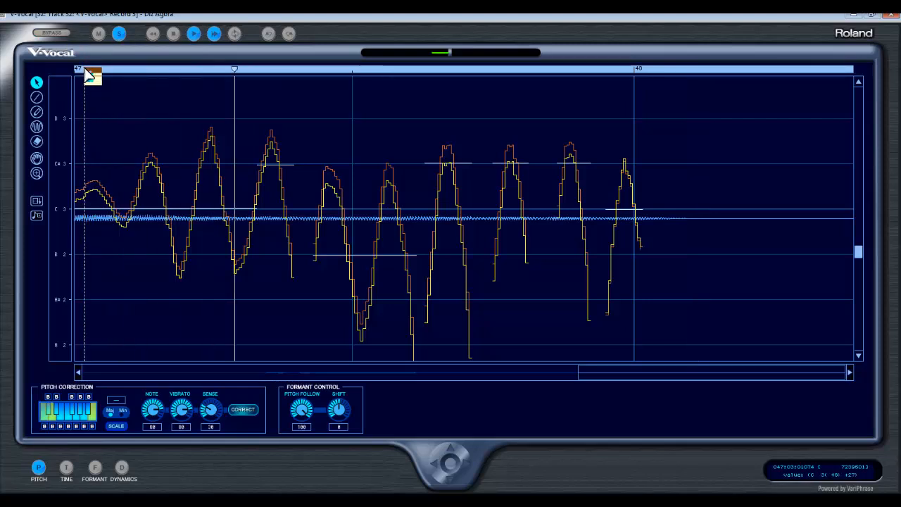
{"action": "key", "text": "space"}
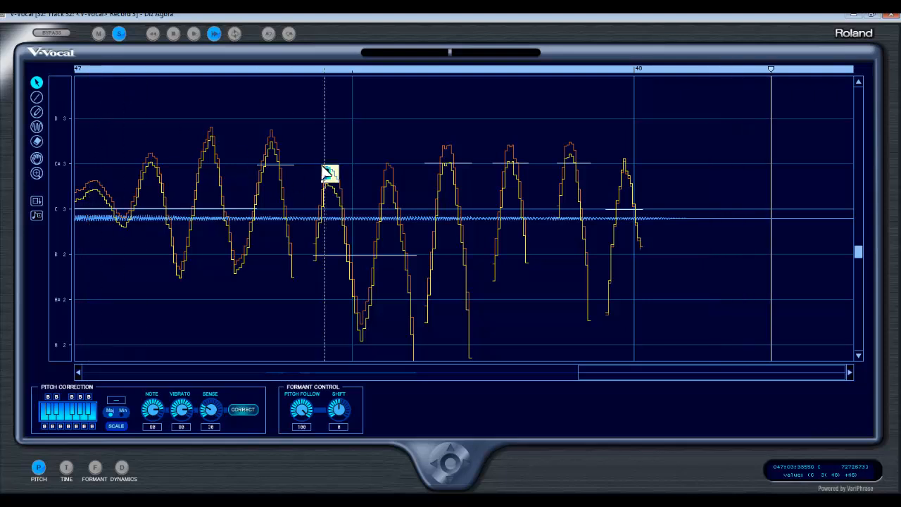
Erase the pitch corrections from just before the long A3 note through the vibrato ending past measure 48
{"action": "left_click", "coordinate": [186, 190]}
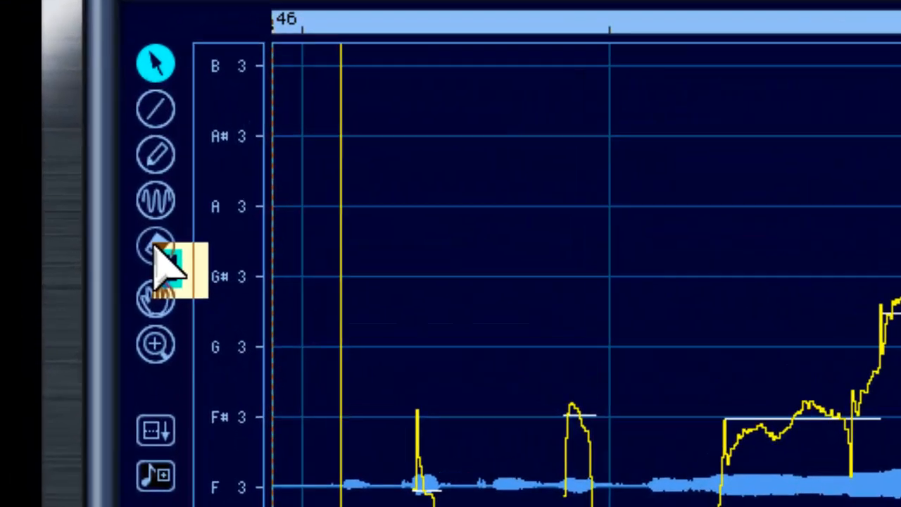
{"action": "left_click", "coordinate": [37, 142]}
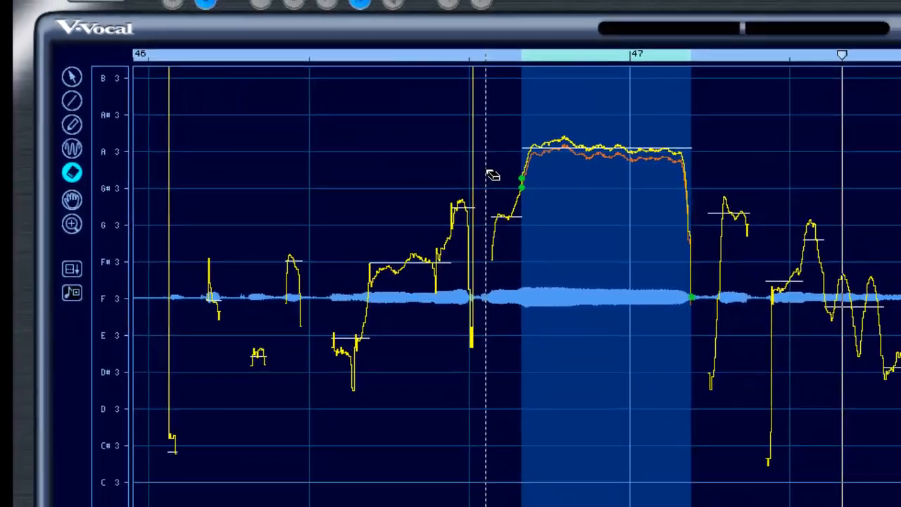
{"action": "mouse_move", "coordinate": [850, 238]}
{"action": "left_mouse_down"}
{"action": "mouse_move", "coordinate": [646, 163]}
{"action": "mouse_move", "coordinate": [900, 200]}
{"action": "left_mouse_up"}
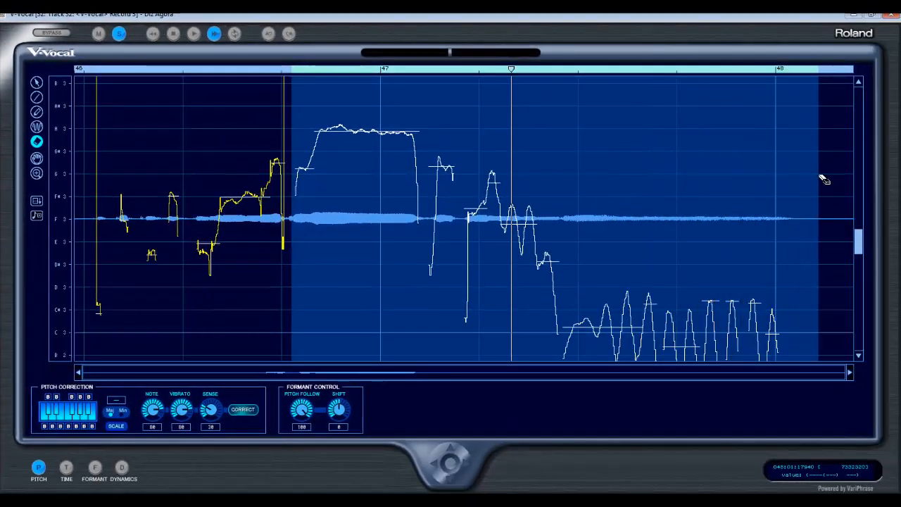
{"action": "left_click_drag", "start_coordinate": [824, 180], "coordinate": [822, 177]}
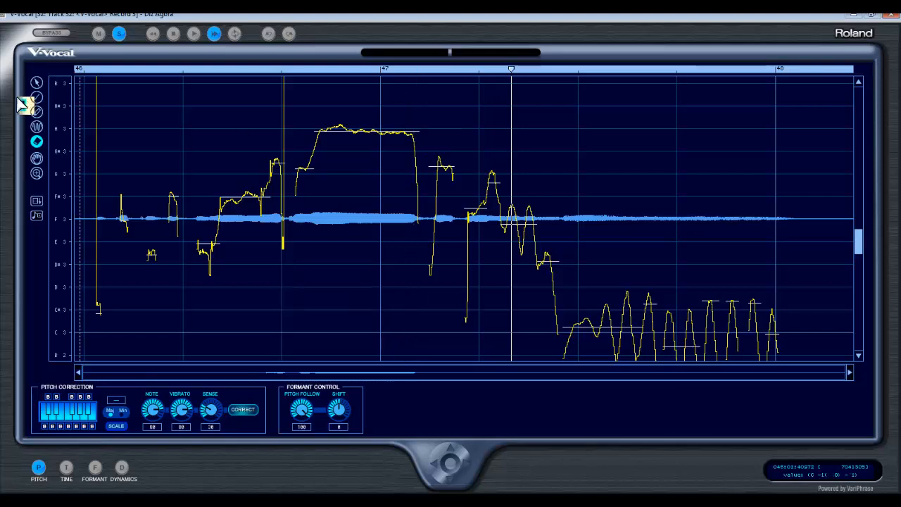
Lower the long A3 note across measure 47 to G3 and erase that edit to restore its original pitch
{"action": "left_click", "coordinate": [37, 83]}
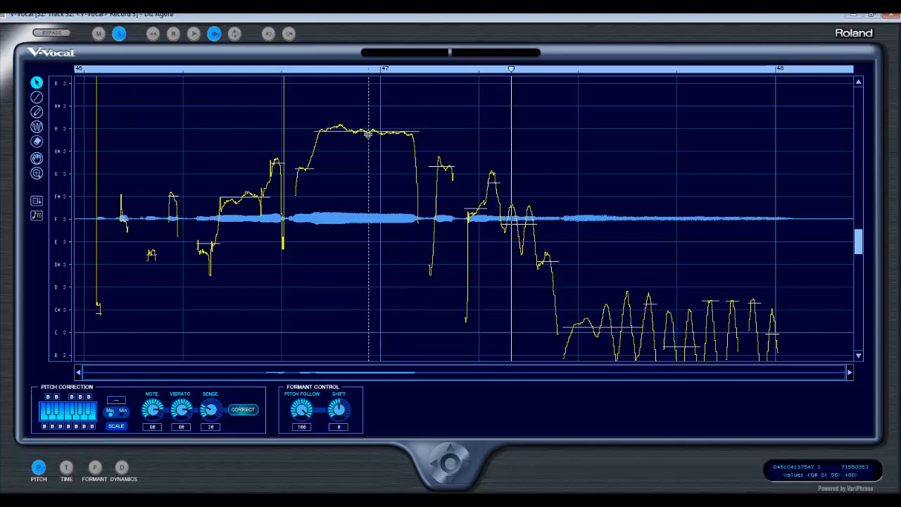
{"action": "left_click", "coordinate": [367, 134]}
{"action": "left_click_drag", "start_coordinate": [367, 134], "coordinate": [367, 164]}
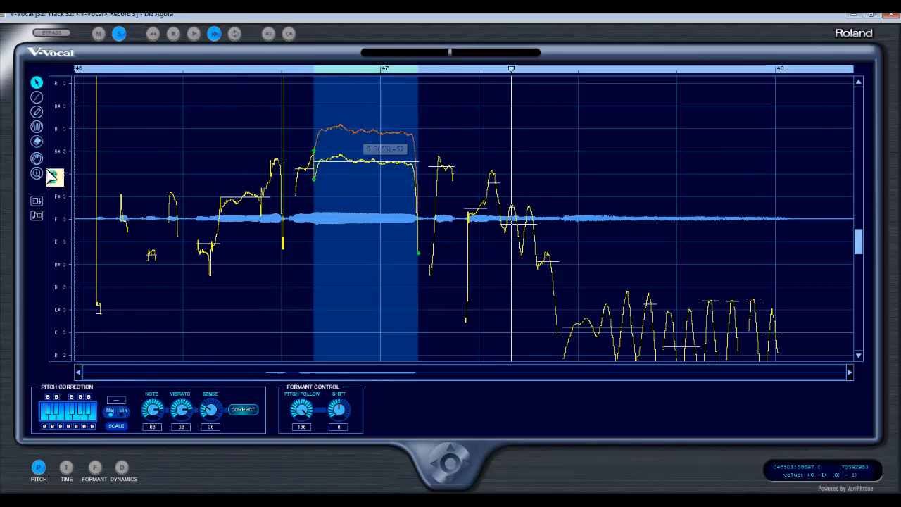
{"action": "left_click", "coordinate": [36, 142]}
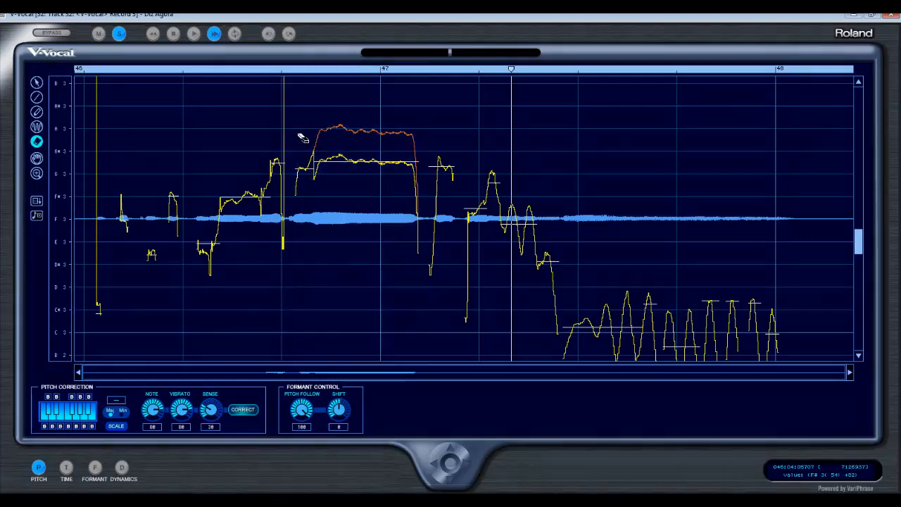
{"action": "left_click_drag", "start_coordinate": [299, 137], "coordinate": [426, 139]}
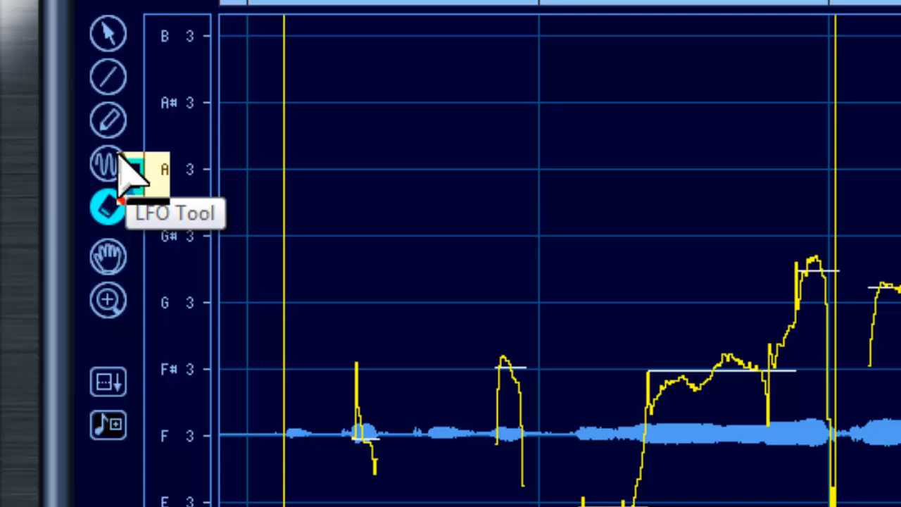
Choose the LFO tool and audition the phrase from just before the long note
{"action": "left_click", "coordinate": [121, 159]}
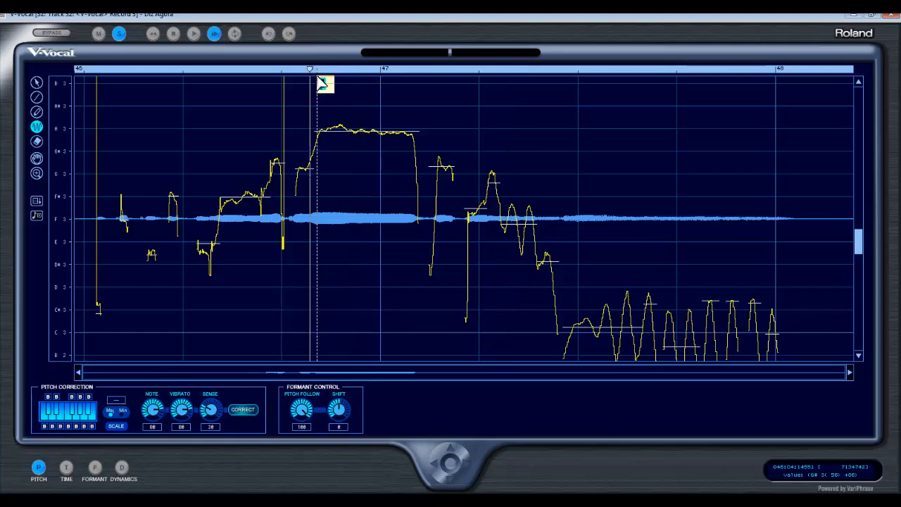
{"action": "left_click", "coordinate": [196, 34]}
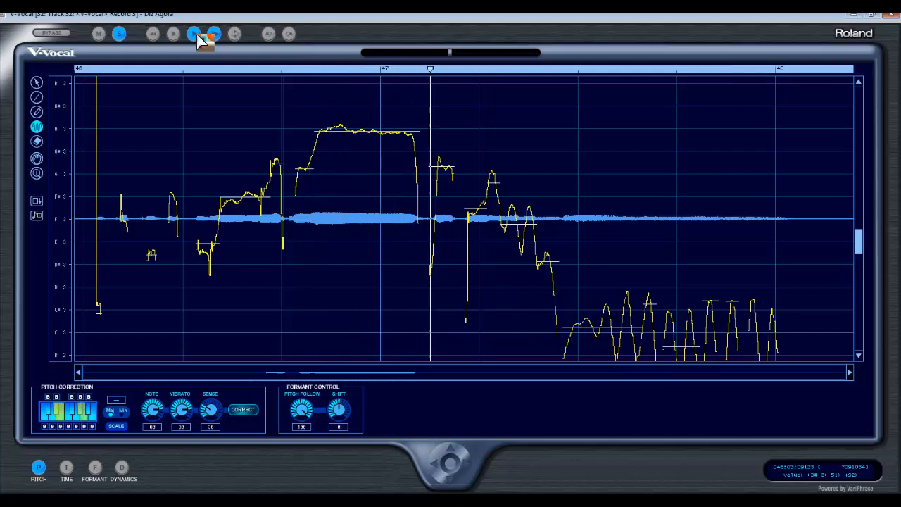
{"action": "left_click", "coordinate": [197, 34]}
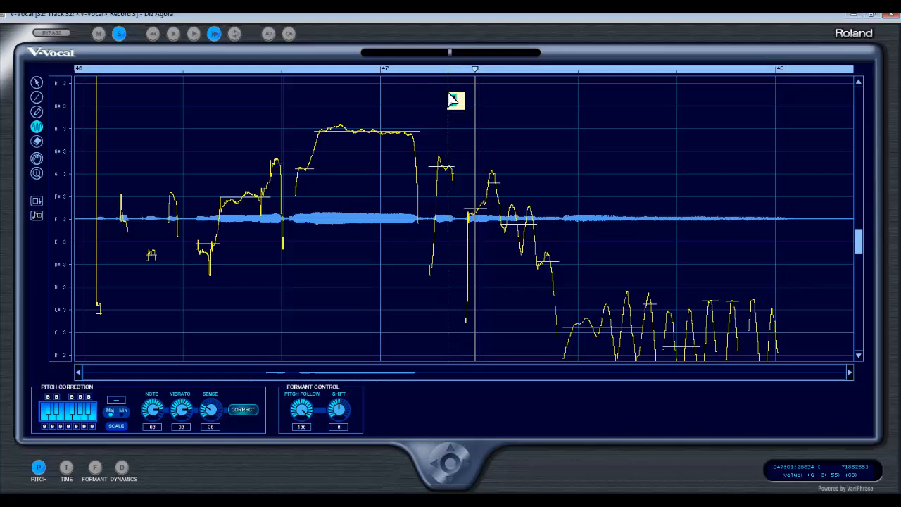
Tune the long note across measure 47 up to A3 with the arrow tool
{"action": "left_click", "coordinate": [39, 84]}
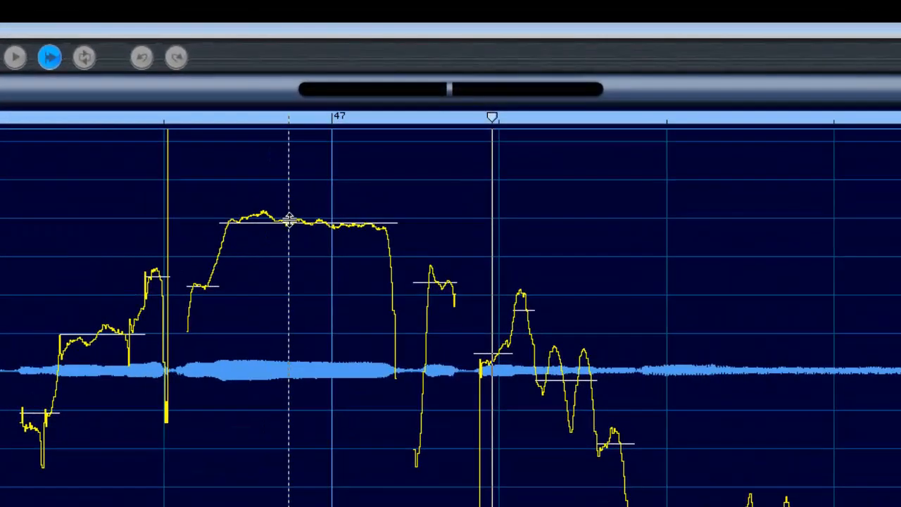
{"action": "mouse_move", "coordinate": [290, 220]}
{"action": "left_mouse_down"}
{"action": "mouse_move", "coordinate": [293, 251]}
{"action": "mouse_move", "coordinate": [281, 219]}
{"action": "left_mouse_up"}
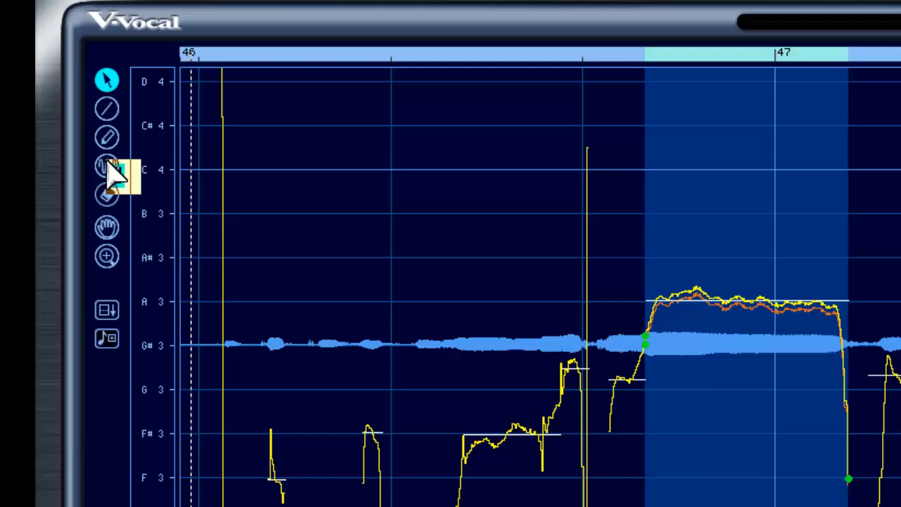
{"action": "left_click", "coordinate": [108, 168]}
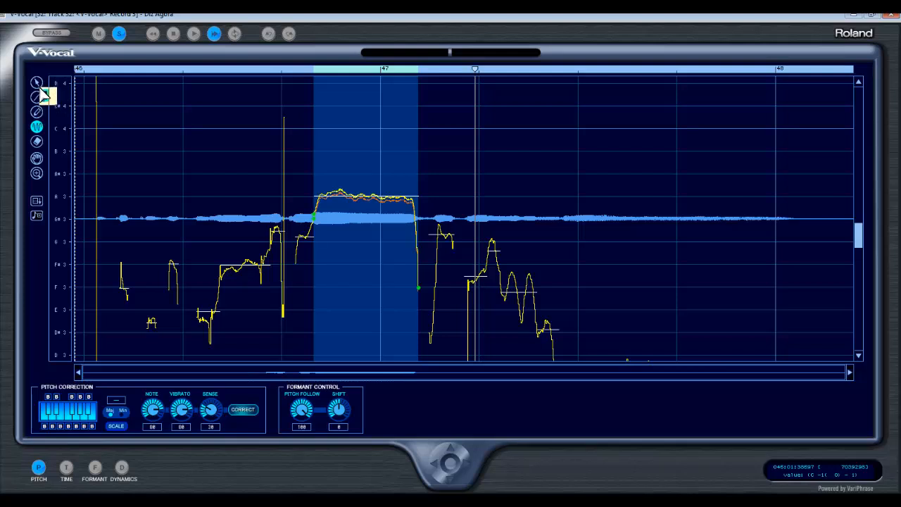
{"action": "left_click", "coordinate": [37, 83]}
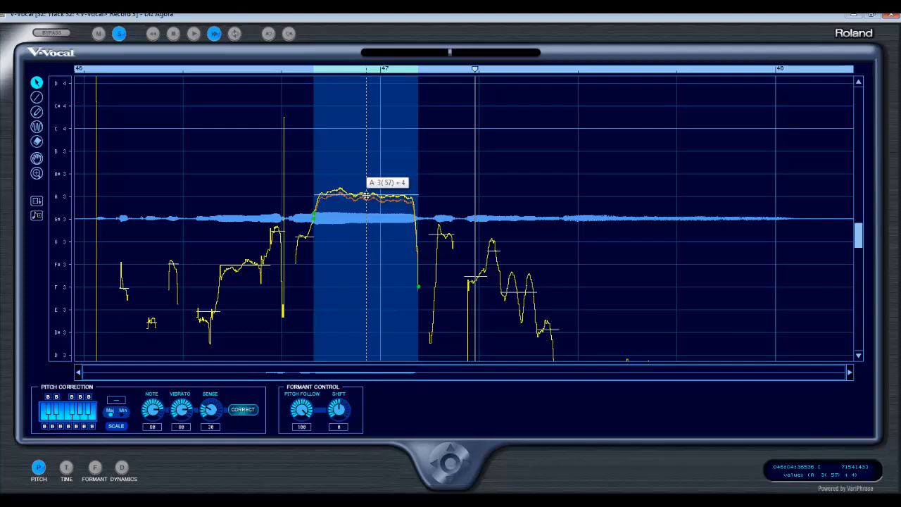
{"action": "left_click_drag", "start_coordinate": [366, 196], "coordinate": [367, 197]}
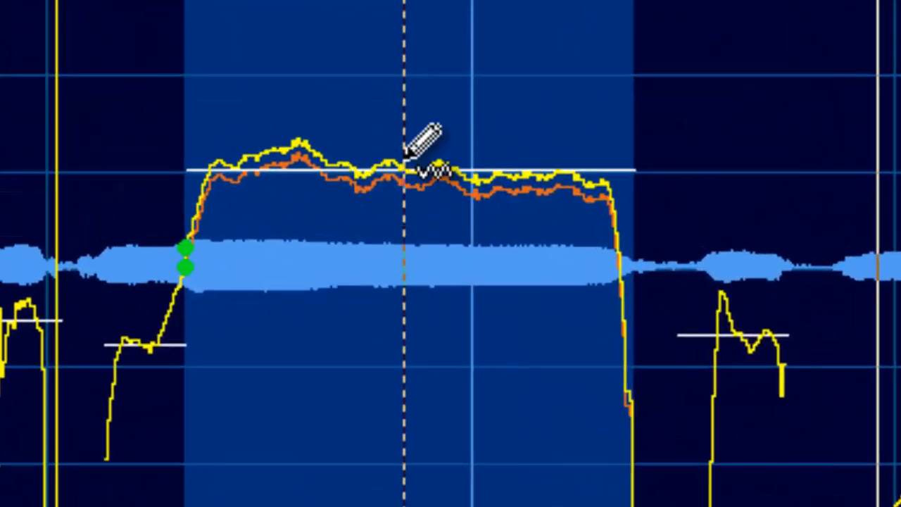
Exaggerate the long A3 note's pitch variation to 300% Feel with the LFO tool and audition it
{"action": "left_click_drag", "start_coordinate": [404, 174], "coordinate": [412, 3]}
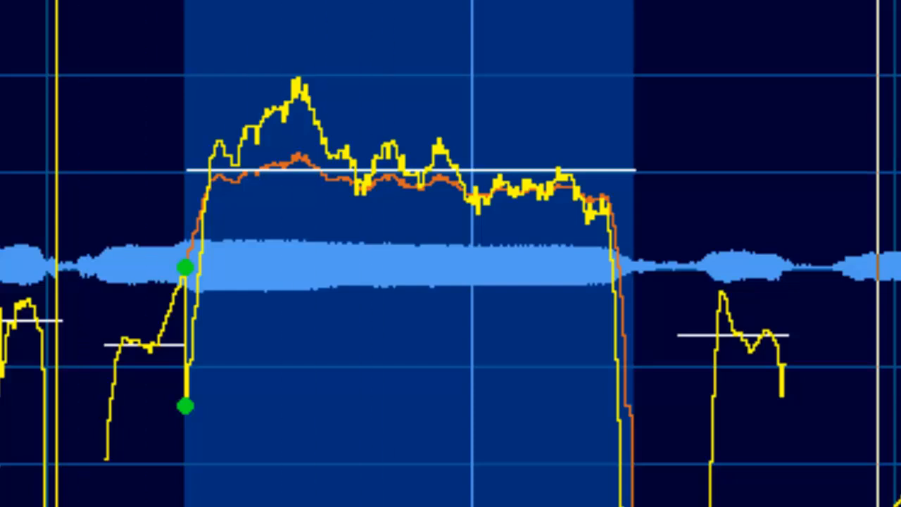
{"action": "left_click", "coordinate": [29, 3]}
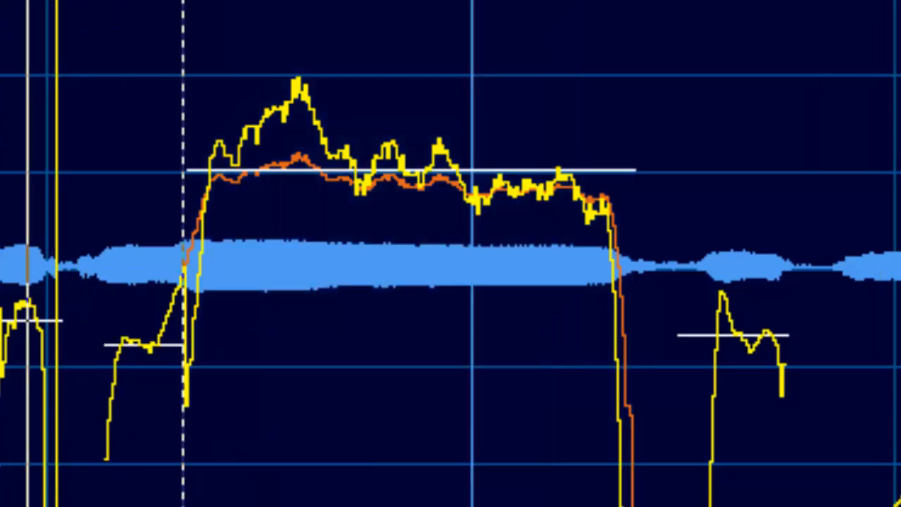
{"action": "key", "text": "space"}
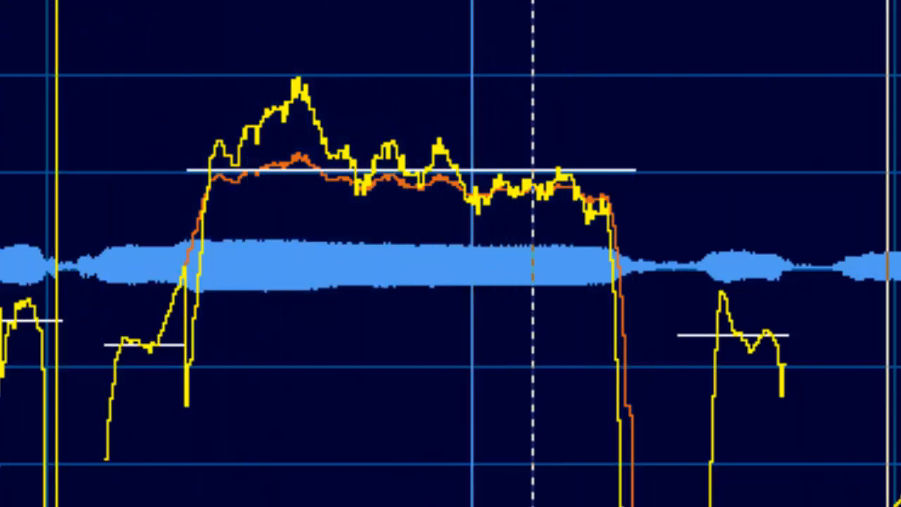
{"action": "left_click", "coordinate": [29, 3]}
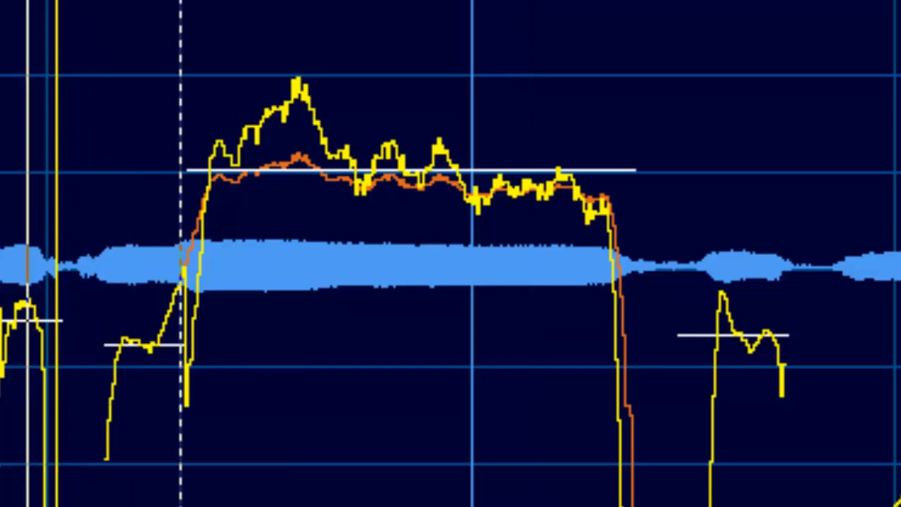
{"action": "key", "text": "space"}
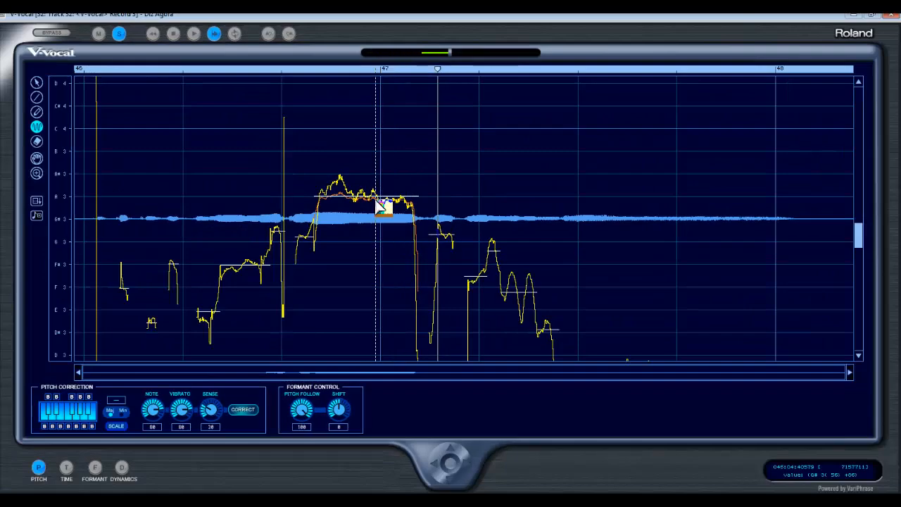
{"action": "left_click", "coordinate": [373, 194]}
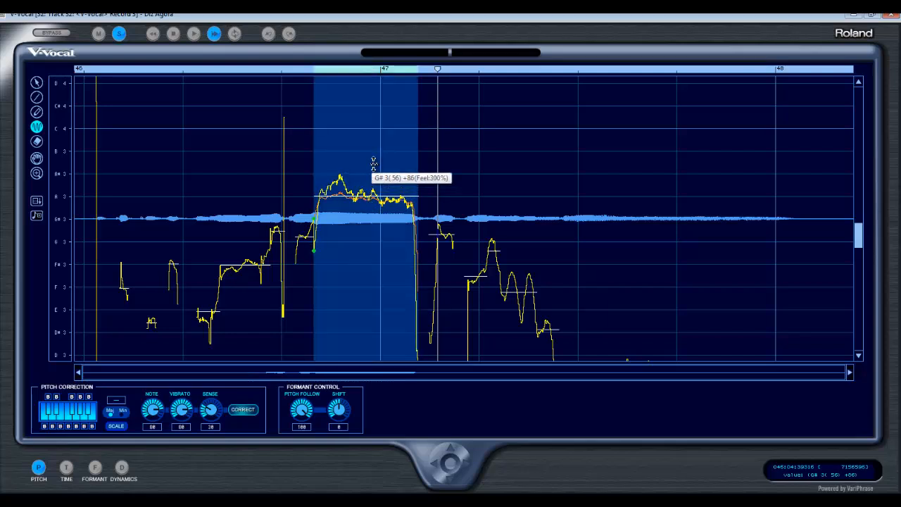
{"action": "left_click", "coordinate": [307, 69]}
{"action": "key", "text": "space"}
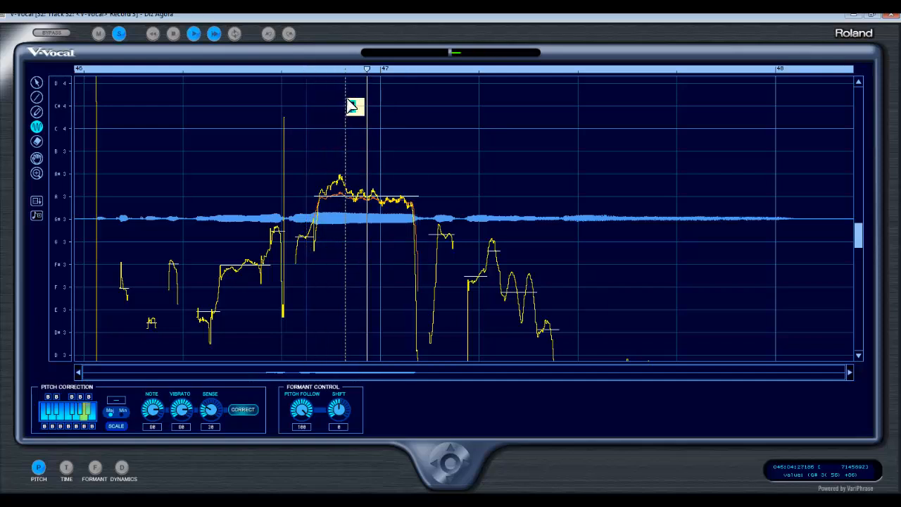
{"action": "key", "text": "space"}
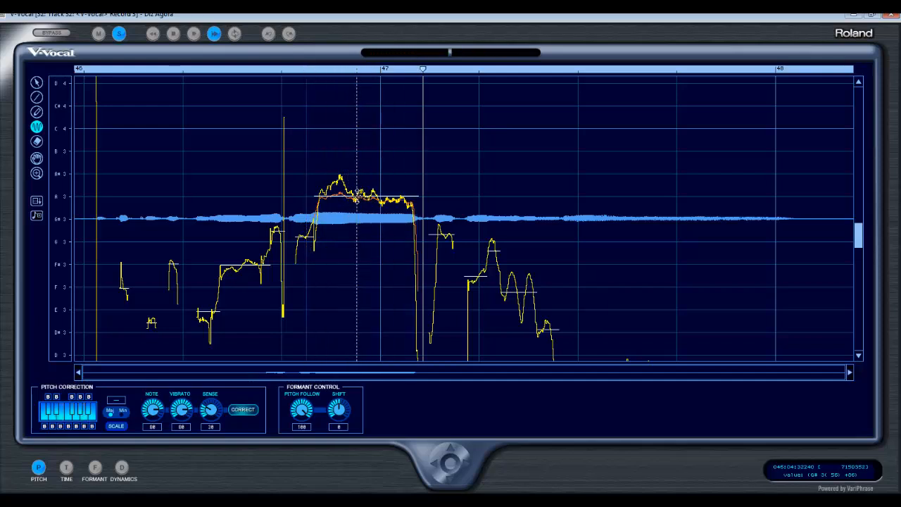
Flatten the long A3 note's pitch variation to 0% Feel for an audition and erase all edits on that note
{"action": "left_click_drag", "start_coordinate": [356, 200], "coordinate": [357, 282]}
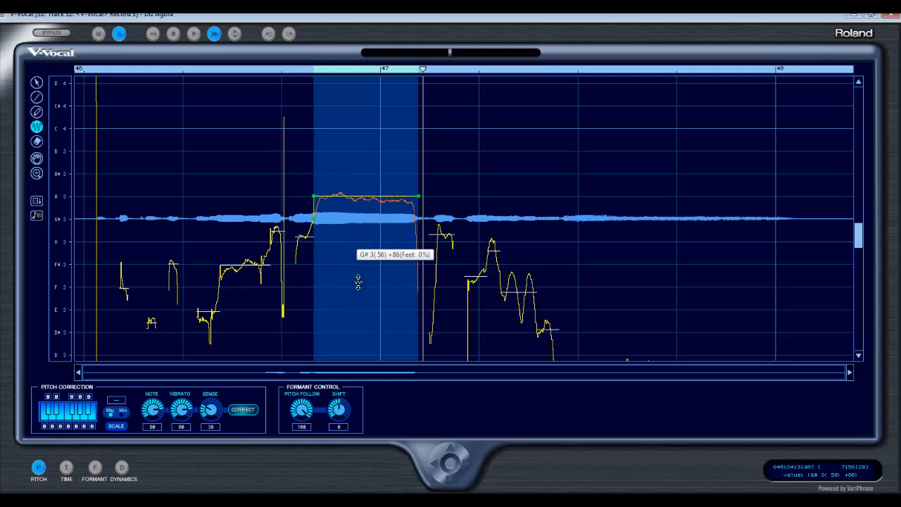
{"action": "left_click", "coordinate": [282, 71]}
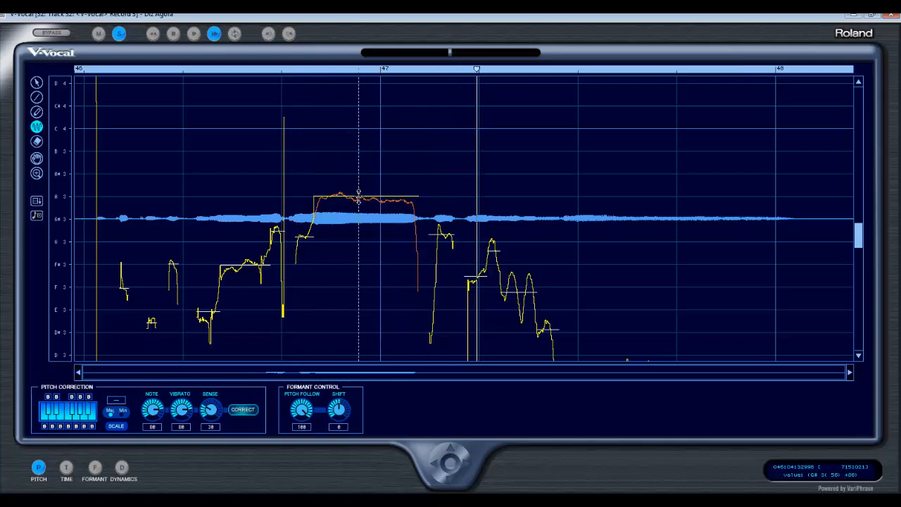
{"action": "left_click_drag", "start_coordinate": [359, 197], "coordinate": [447, 186]}
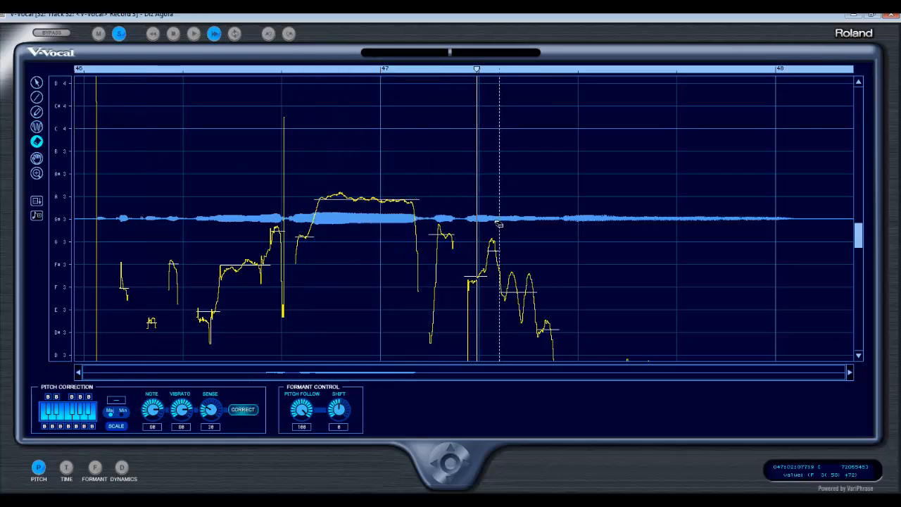
Reduce the pitch variation of the falling notes in measure 47 to 50% Feel with the LFO tool and audition them
{"action": "left_click", "coordinate": [487, 71]}
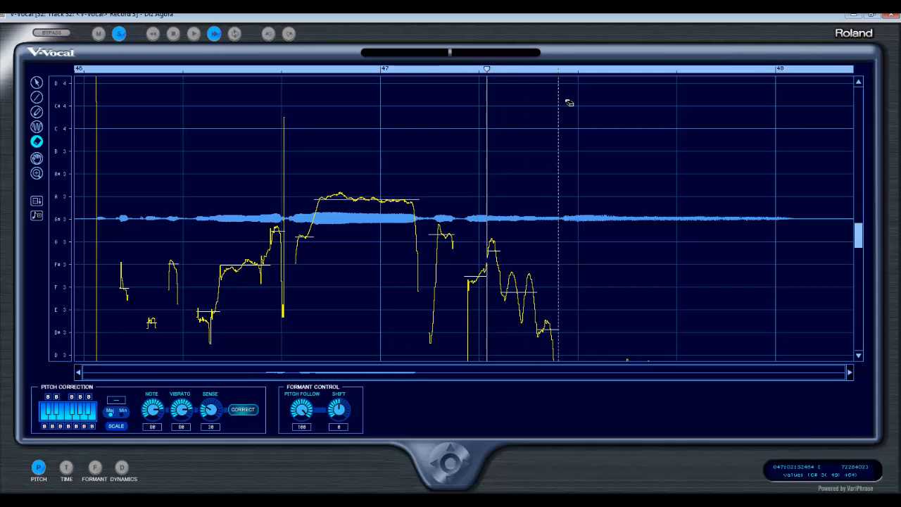
{"action": "left_click", "coordinate": [499, 72]}
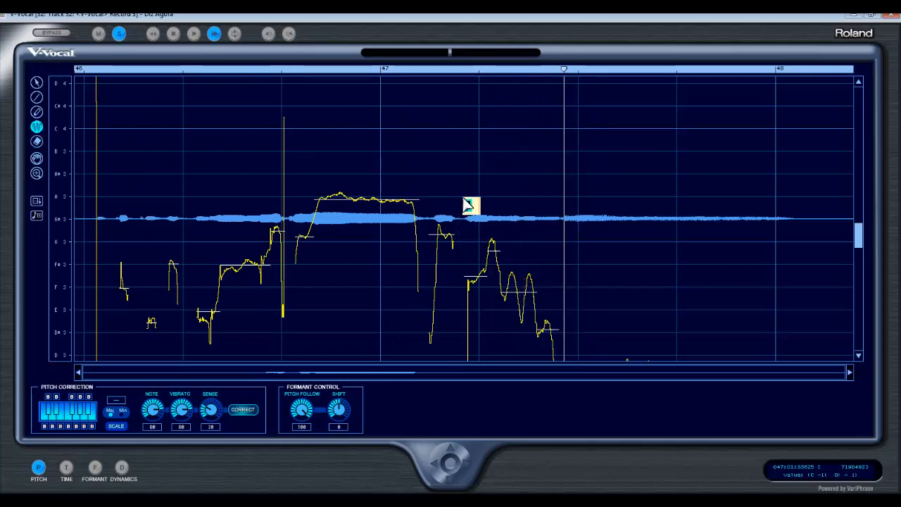
{"action": "left_click_drag", "start_coordinate": [461, 211], "coordinate": [599, 235]}
{"action": "mouse_move", "coordinate": [520, 295]}
{"action": "left_mouse_down"}
{"action": "mouse_move", "coordinate": [520, 278]}
{"action": "mouse_move", "coordinate": [522, 292]}
{"action": "left_mouse_up"}
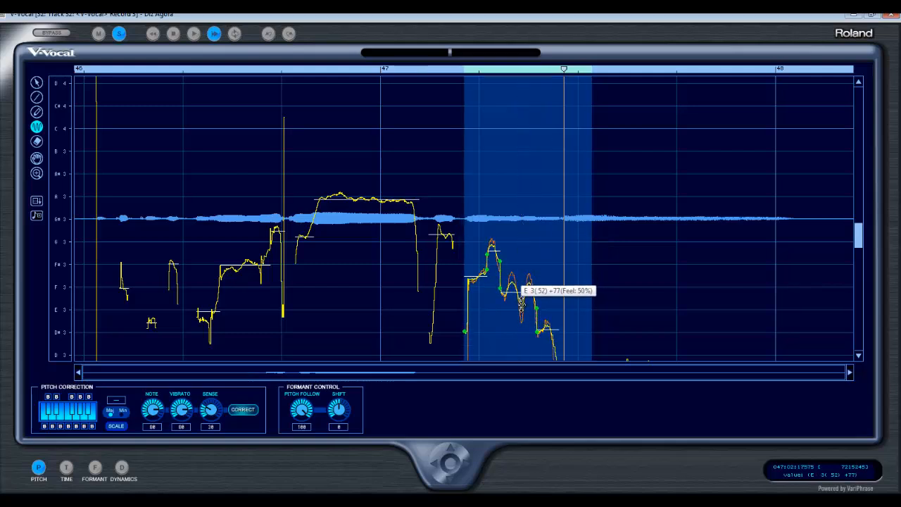
{"action": "left_click", "coordinate": [449, 169]}
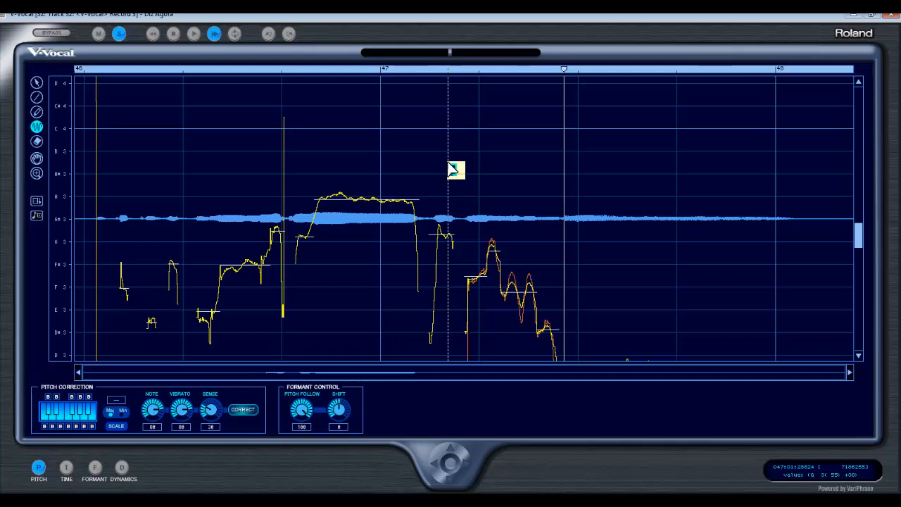
{"action": "key", "text": "space"}
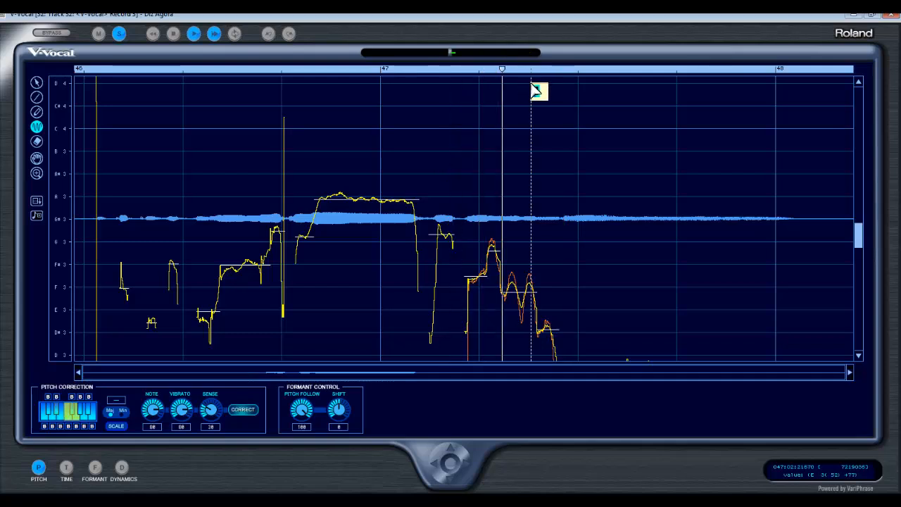
Reduce the pitch variation of the falling notes in measure 47 further with the LFO tool and audition them
{"action": "key", "text": "space"}
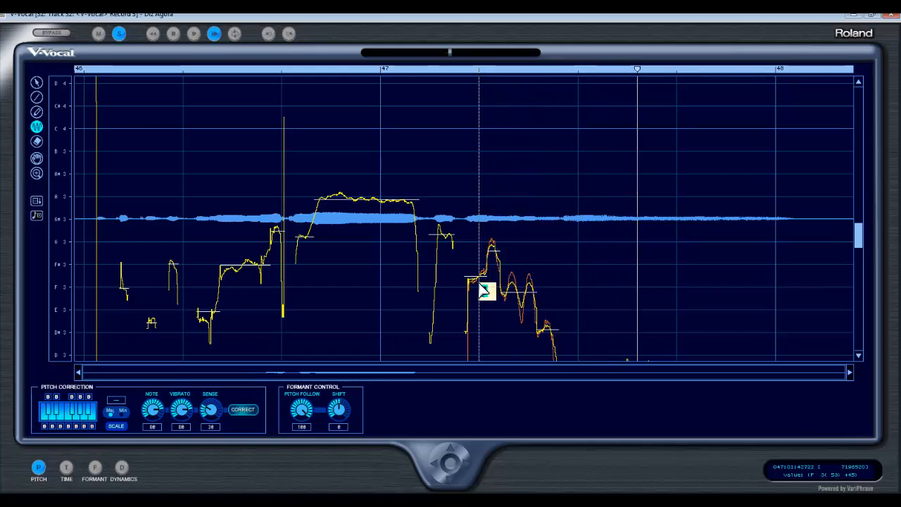
{"action": "left_click_drag", "start_coordinate": [478, 248], "coordinate": [586, 255]}
{"action": "left_click_drag", "start_coordinate": [494, 251], "coordinate": [494, 251]}
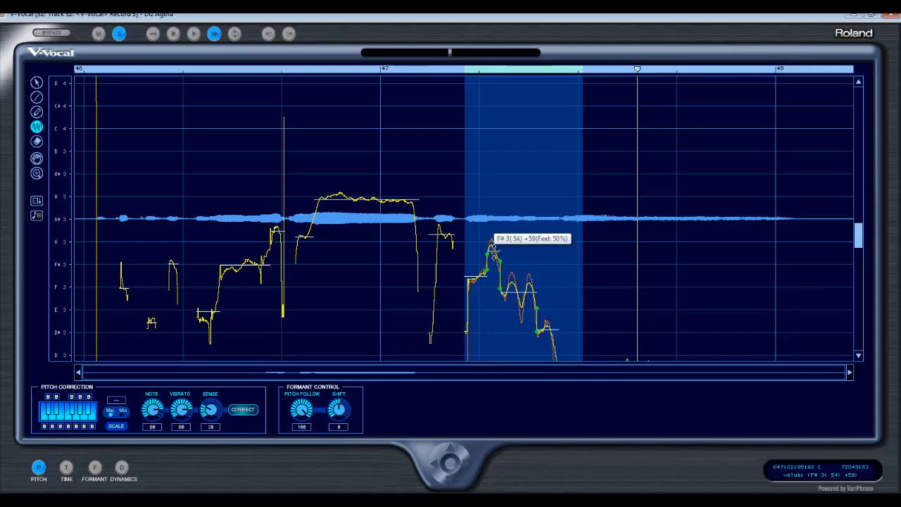
{"action": "left_click", "coordinate": [460, 192]}
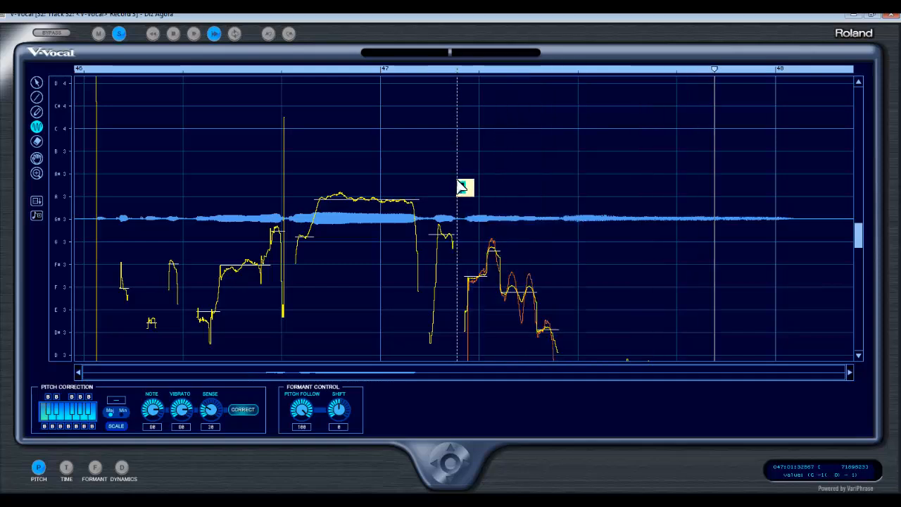
{"action": "left_click", "coordinate": [451, 70]}
{"action": "key", "text": "space"}
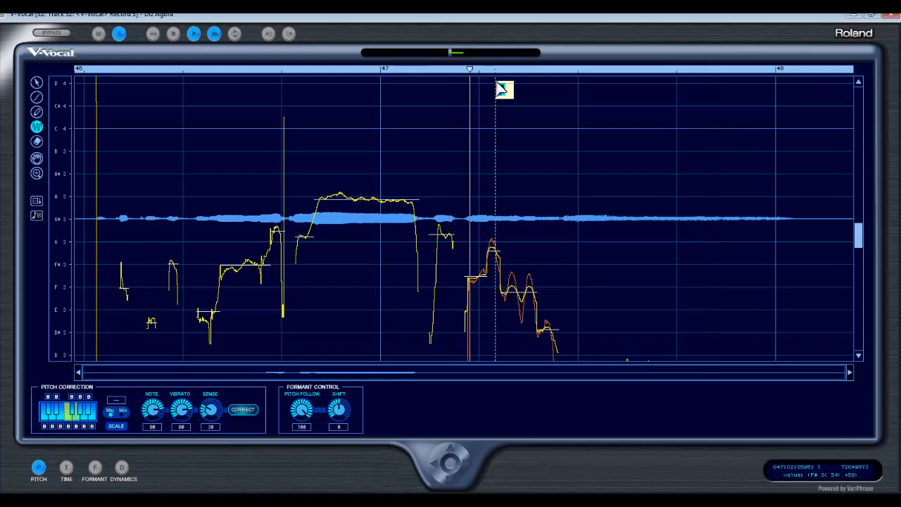
{"action": "key", "text": "space"}
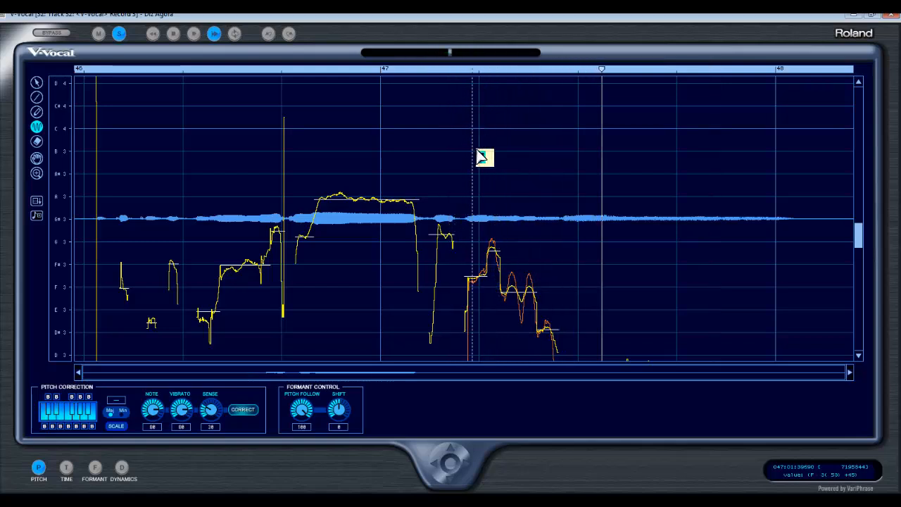
Try flattening the falling notes in measure 47 to 13% Feel with the LFO tool and audition them
{"action": "left_click_drag", "start_coordinate": [463, 228], "coordinate": [589, 247]}
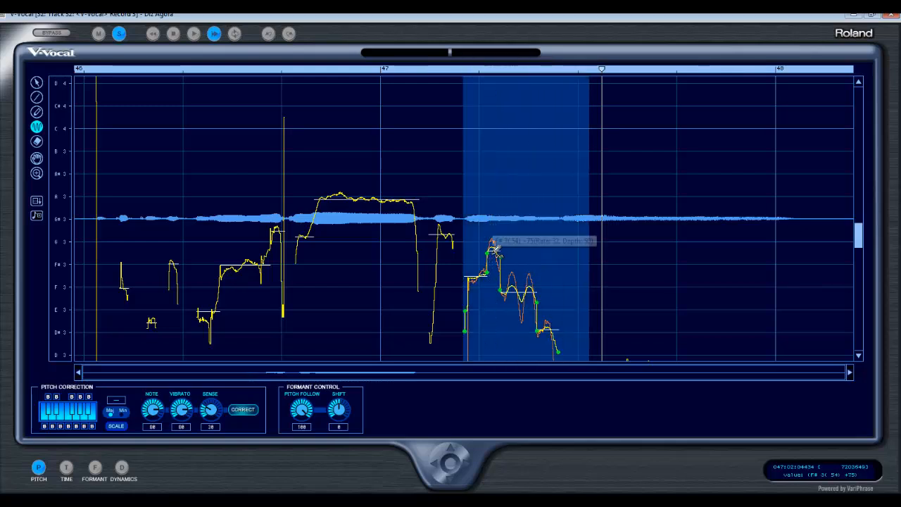
{"action": "left_click", "coordinate": [498, 273]}
{"action": "left_click", "coordinate": [497, 257]}
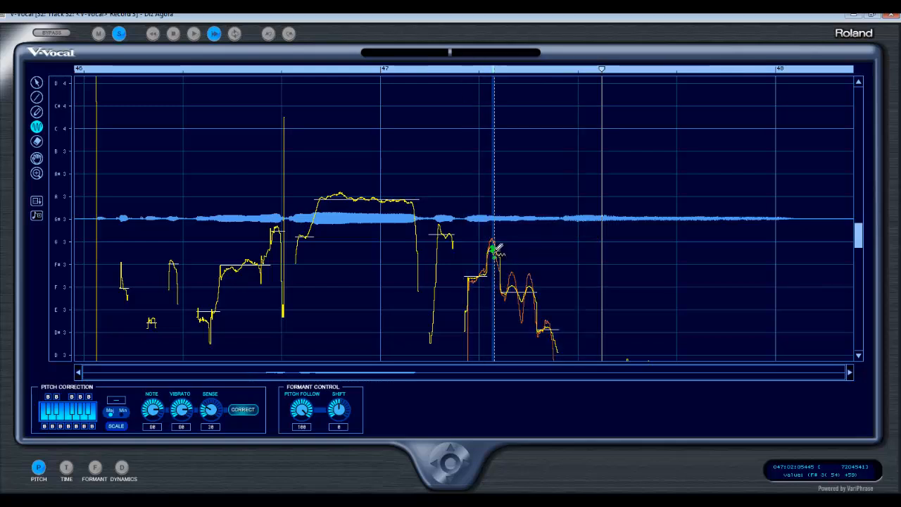
{"action": "left_click_drag", "start_coordinate": [486, 227], "coordinate": [525, 304]}
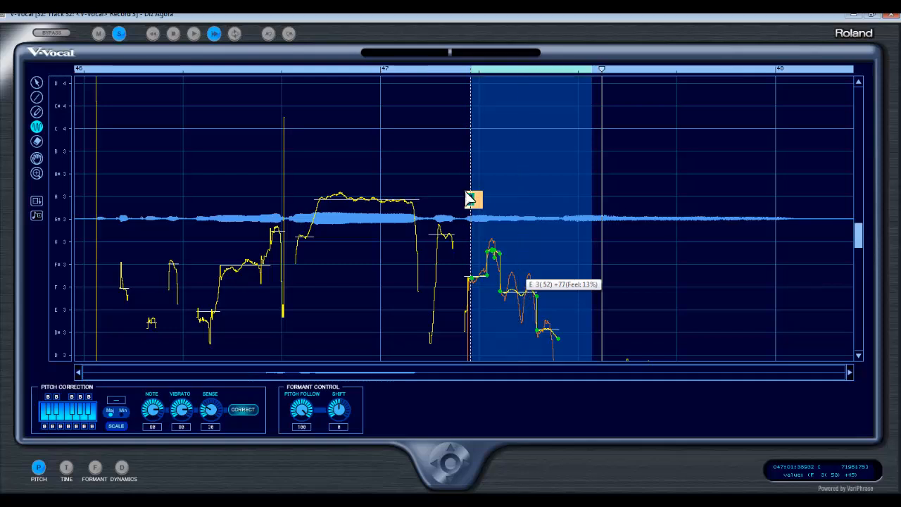
{"action": "left_click", "coordinate": [448, 76]}
{"action": "left_click", "coordinate": [445, 72]}
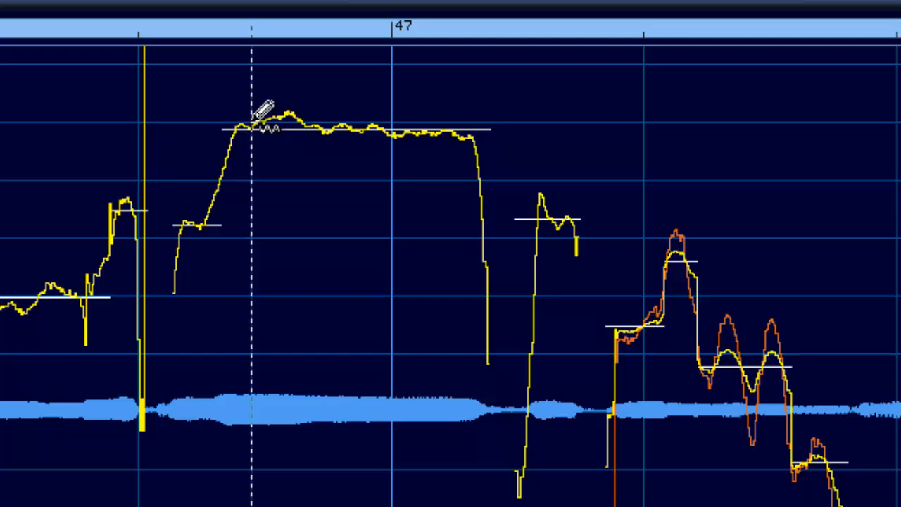
Draw an even vibrato across the long A3 note with the LFO tool and audition it
{"action": "mouse_move", "coordinate": [251, 120]}
{"action": "left_mouse_down"}
{"action": "mouse_move", "coordinate": [478, 129]}
{"action": "mouse_move", "coordinate": [498, 139]}
{"action": "left_mouse_up"}
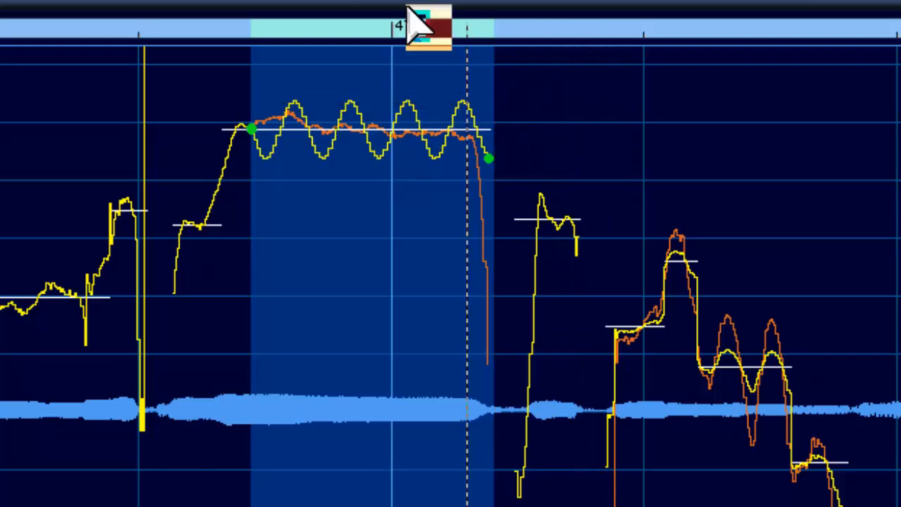
{"action": "left_click", "coordinate": [204, 36]}
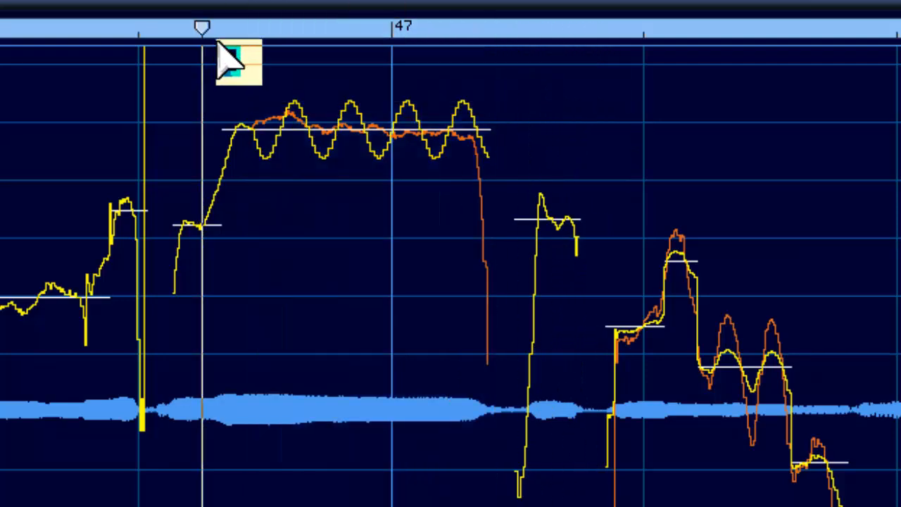
{"action": "key", "text": "space"}
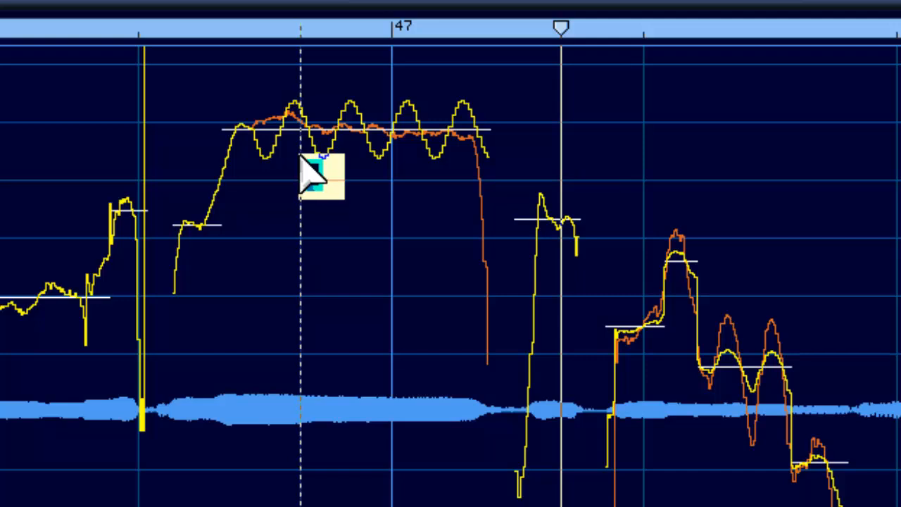
Reshape the long note's vibrato so its depth grows gradually from the start to the end of the note, and audition it
{"action": "left_click", "coordinate": [246, 128]}
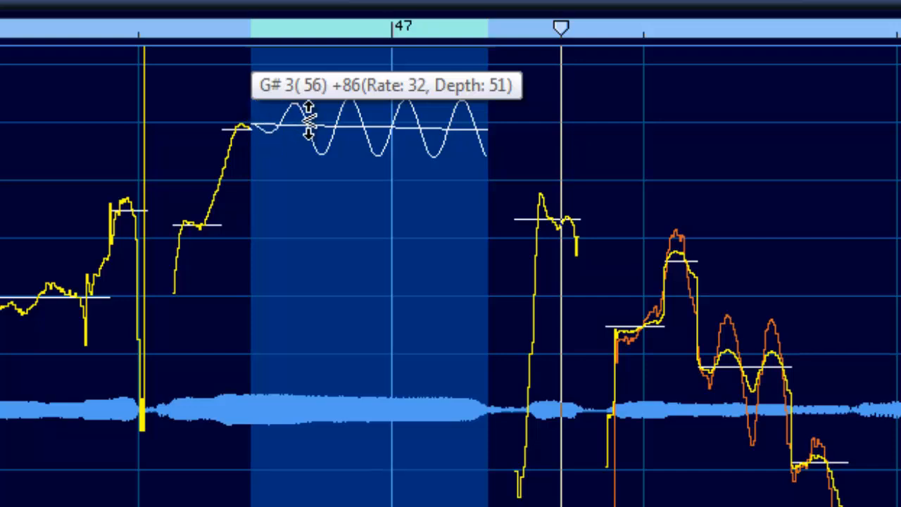
{"action": "mouse_move", "coordinate": [318, 119]}
{"action": "left_mouse_down"}
{"action": "mouse_move", "coordinate": [437, 119]}
{"action": "mouse_move", "coordinate": [467, 131]}
{"action": "left_mouse_up"}
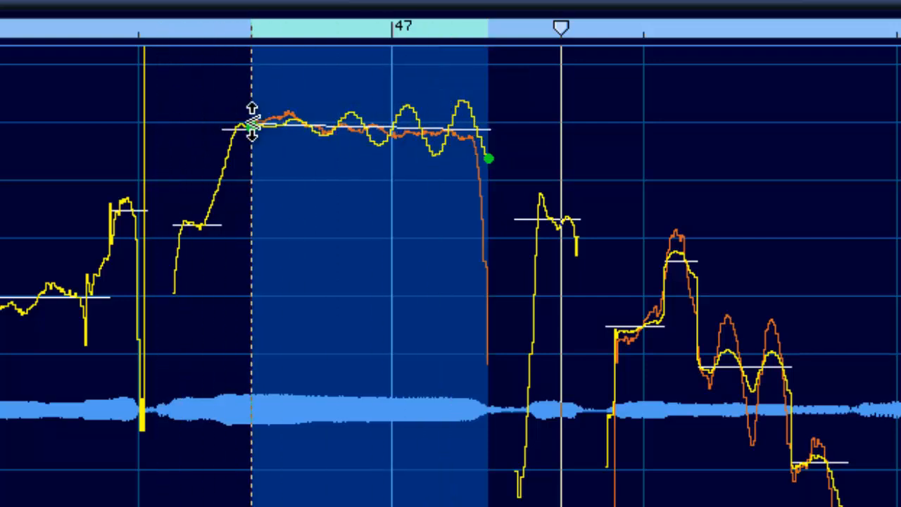
{"action": "left_click", "coordinate": [178, 30]}
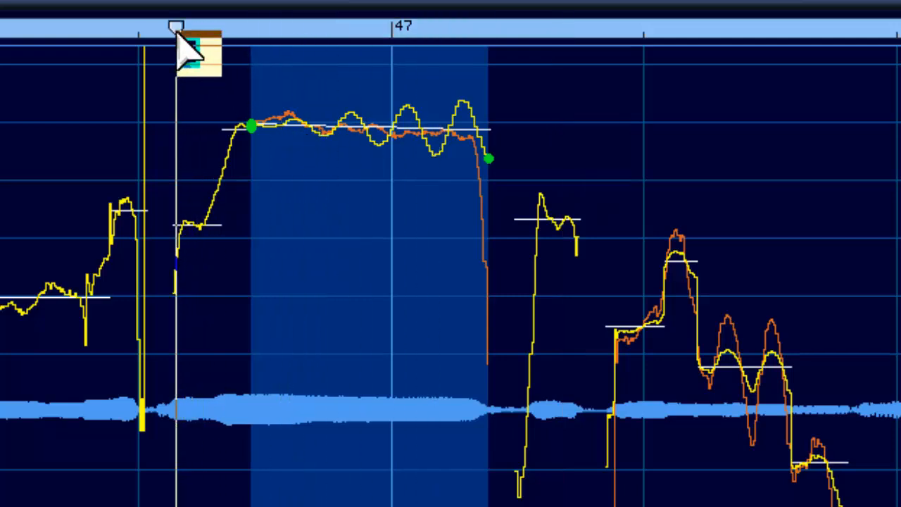
{"action": "key", "text": "space"}
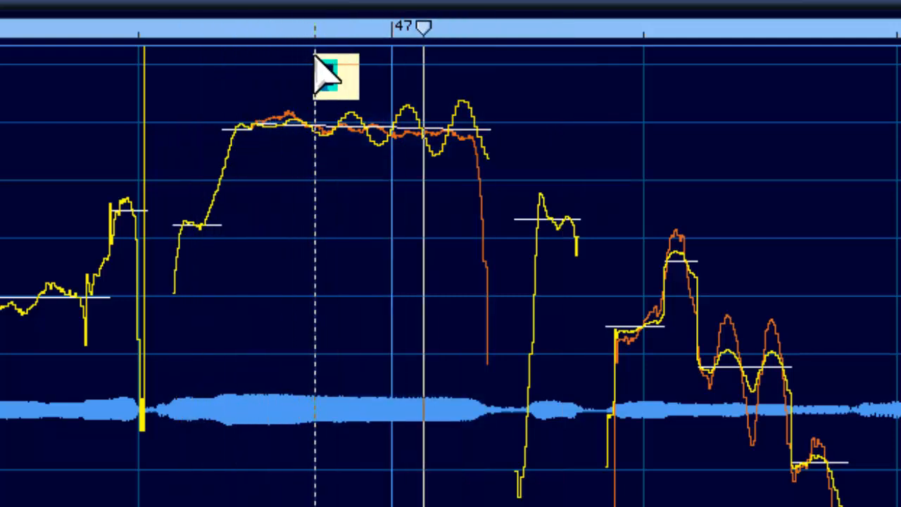
{"action": "key", "text": "space"}
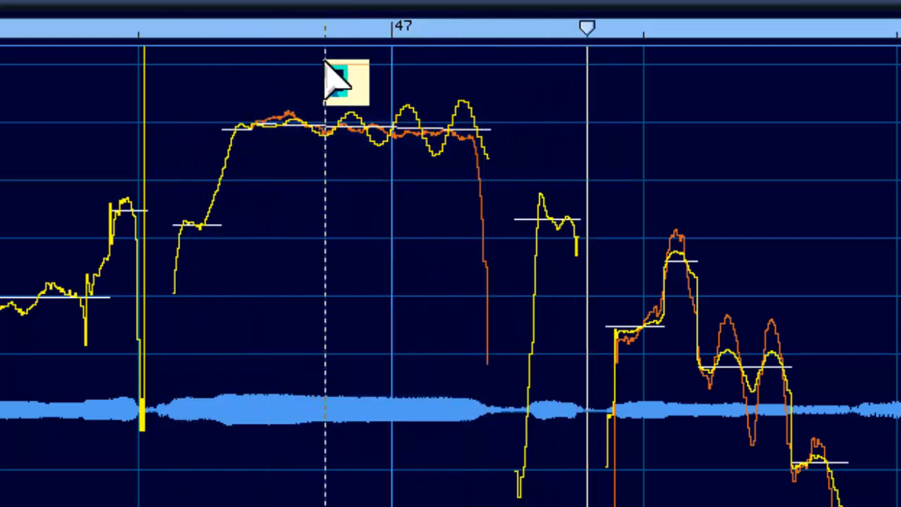
{"action": "left_click", "coordinate": [198, 28]}
{"action": "key", "text": "space"}
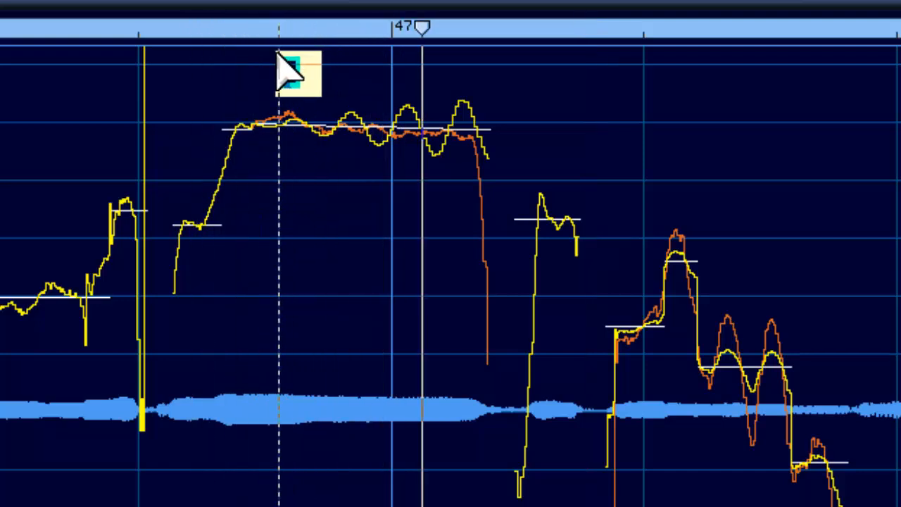
{"action": "key", "text": "space"}
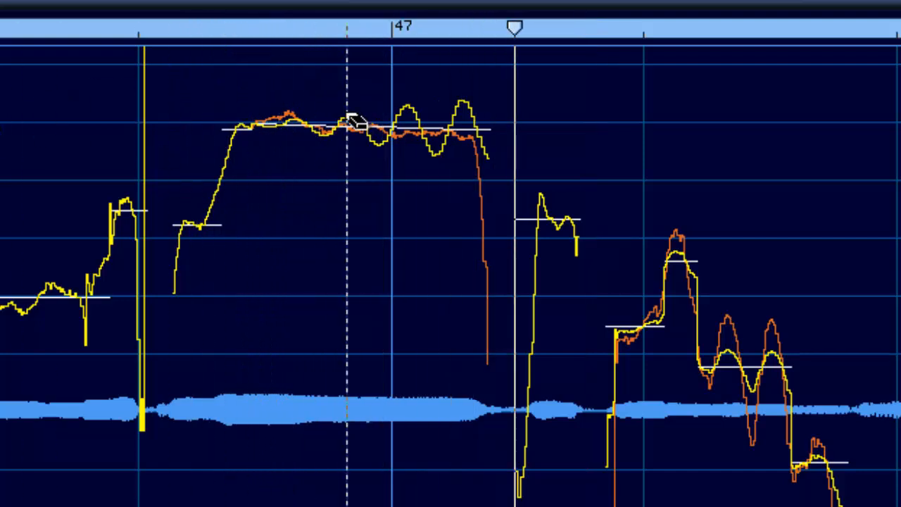
Erase the pitch edits from the long note to audition it without vibrato, and undo the erasure
{"action": "left_click_drag", "start_coordinate": [203, 104], "coordinate": [697, 100]}
{"action": "left_click", "coordinate": [711, 109]}
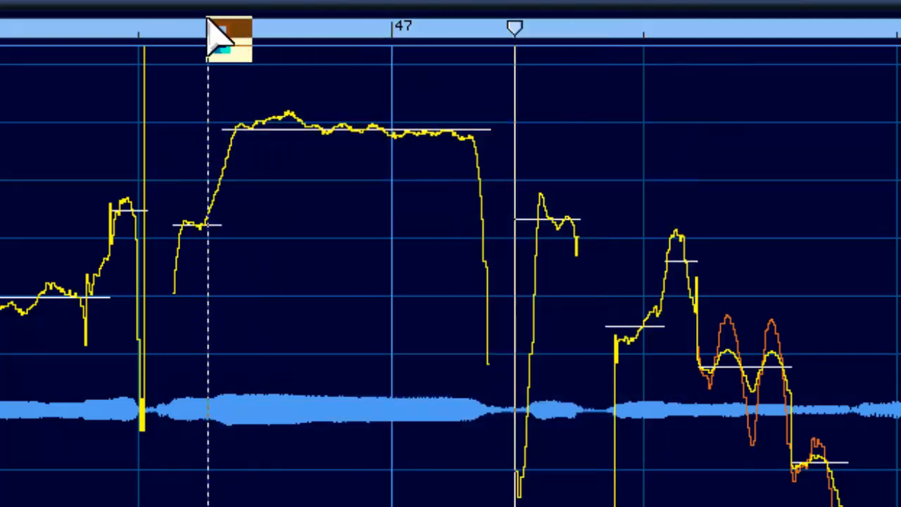
{"action": "left_click", "coordinate": [213, 29]}
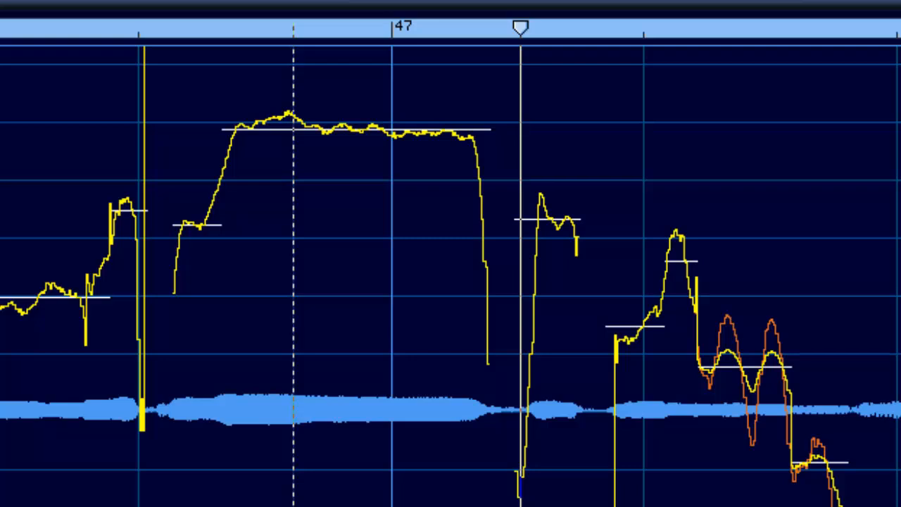
{"action": "key", "text": "ctrl+z"}
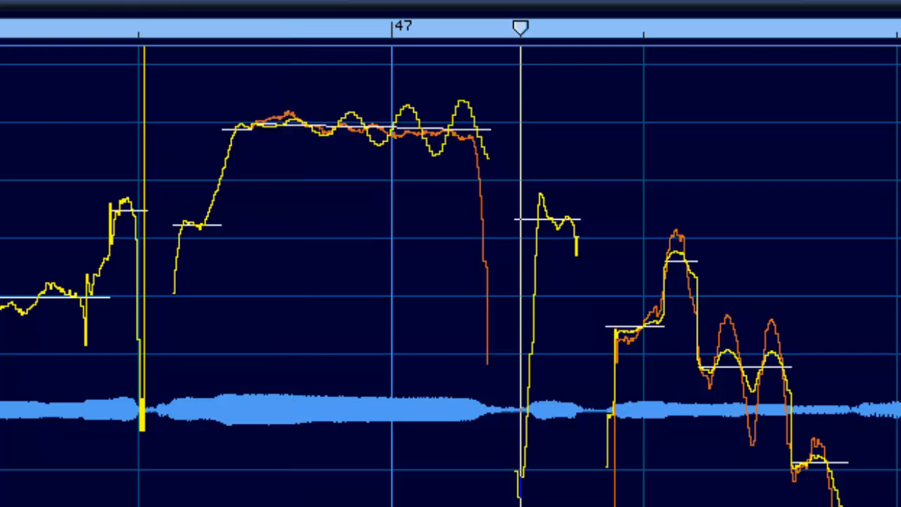
Audition the growing vibrato again, undo its depth ramp and erase the remaining vibrato from the long note
{"action": "left_click", "coordinate": [214, 30]}
{"action": "left_click", "coordinate": [222, 32]}
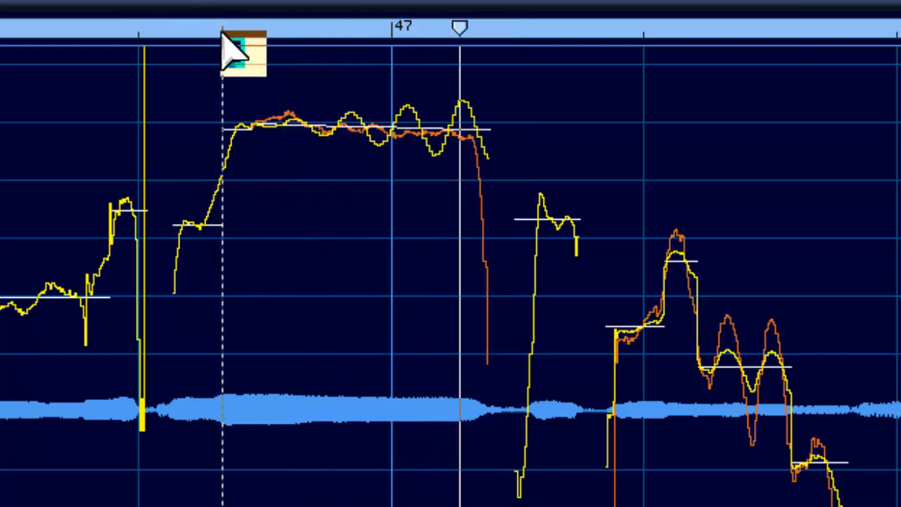
{"action": "key", "text": "space"}
{"action": "key", "text": "ctrl+z"}
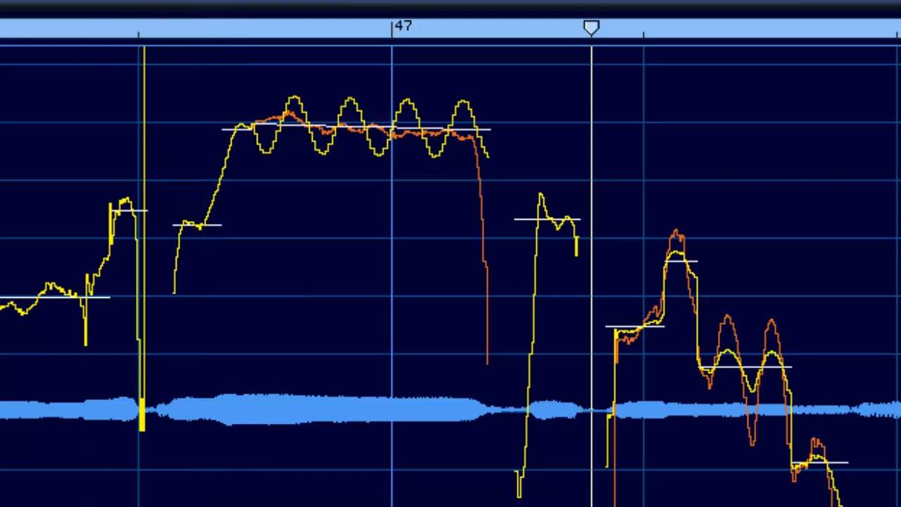
{"action": "left_click_drag", "start_coordinate": [565, 133], "coordinate": [613, 133]}
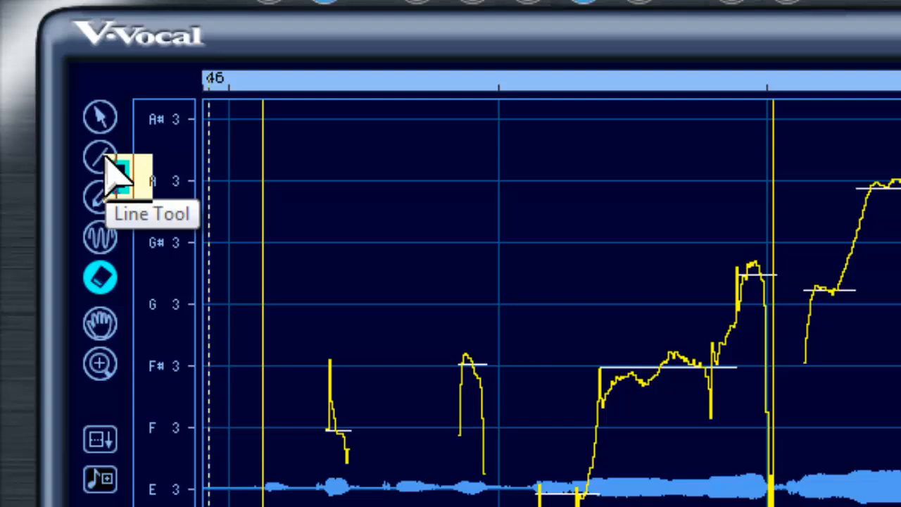
Audition a falling pitch line drawn across the whole long note with the Line tool, and erase it
{"action": "left_click", "coordinate": [107, 160]}
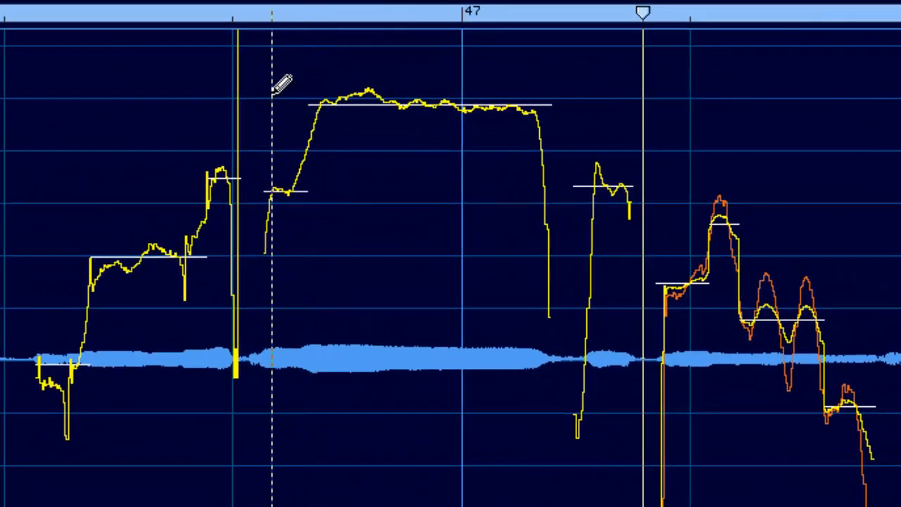
{"action": "mouse_move", "coordinate": [272, 93]}
{"action": "left_mouse_down"}
{"action": "mouse_move", "coordinate": [368, 128]}
{"action": "mouse_move", "coordinate": [468, 127]}
{"action": "mouse_move", "coordinate": [547, 150]}
{"action": "mouse_move", "coordinate": [569, 211]}
{"action": "mouse_move", "coordinate": [574, 279]}
{"action": "left_mouse_up"}
{"action": "left_click", "coordinate": [244, 13]}
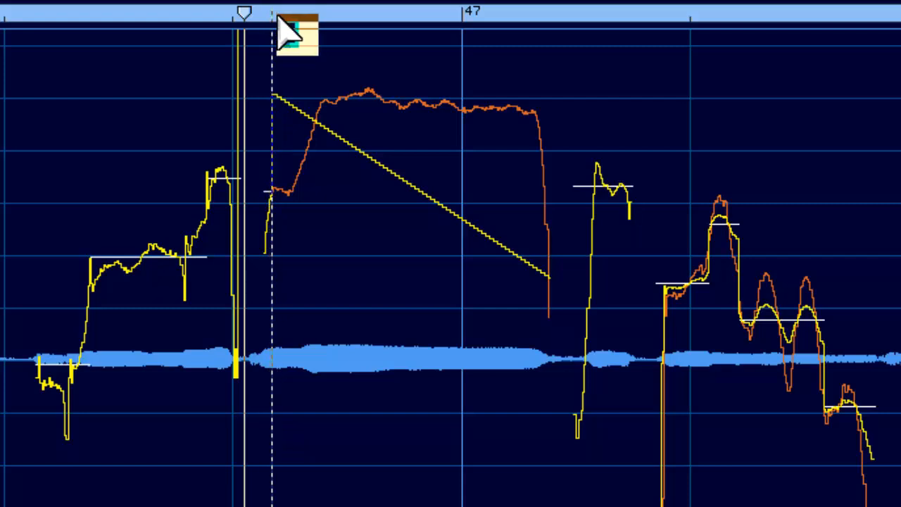
{"action": "key", "text": "space"}
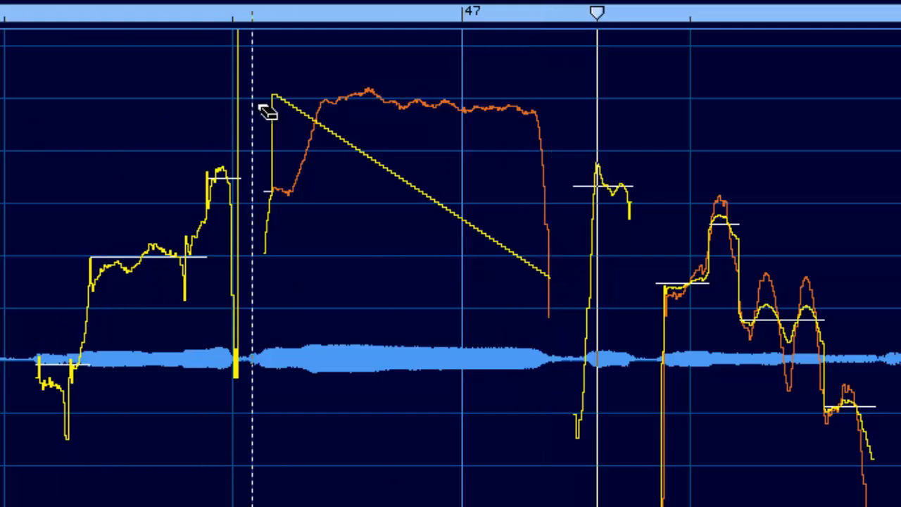
{"action": "mouse_move", "coordinate": [255, 105]}
{"action": "left_mouse_down"}
{"action": "mouse_move", "coordinate": [571, 149]}
{"action": "mouse_move", "coordinate": [563, 148]}
{"action": "left_mouse_up"}
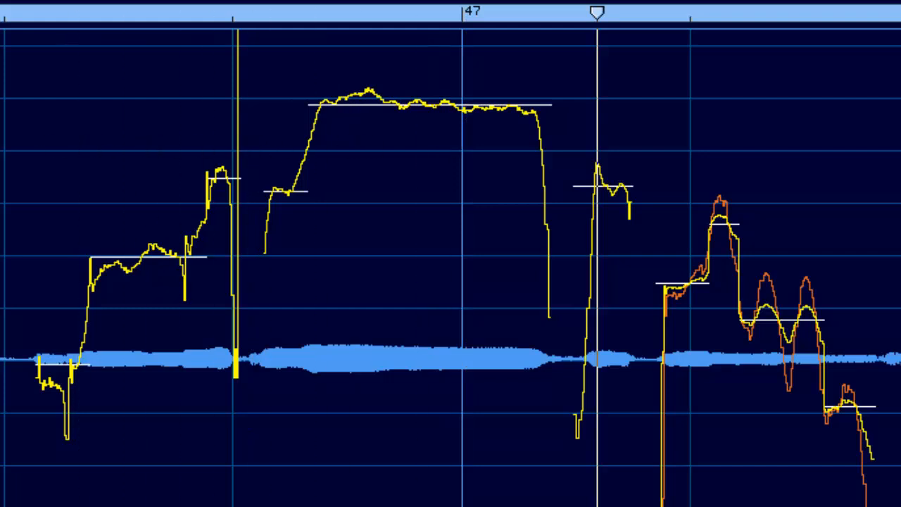
Draw a rising pitch line across the long note up to about A 3 +32 with the Line tool and audition it
{"action": "mouse_move", "coordinate": [286, 230]}
{"action": "left_mouse_down"}
{"action": "mouse_move", "coordinate": [306, 206]}
{"action": "mouse_move", "coordinate": [582, 83]}
{"action": "left_mouse_up"}
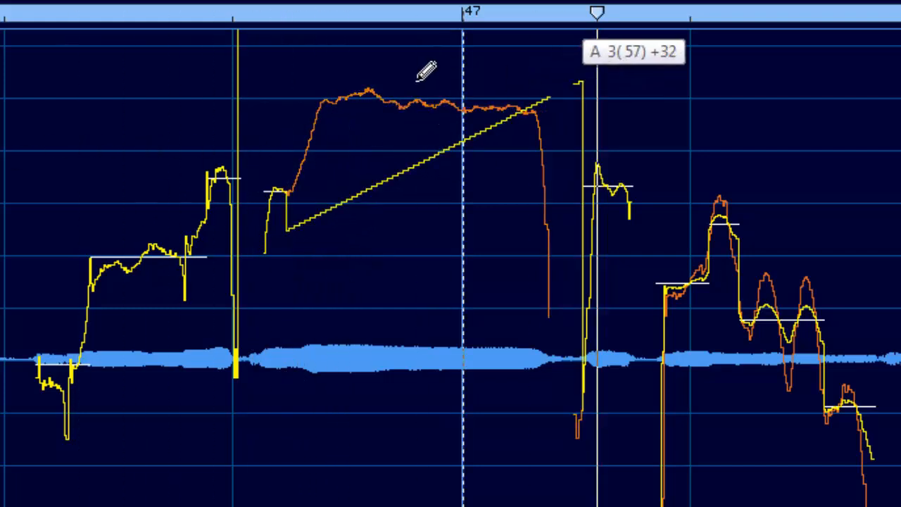
{"action": "left_click", "coordinate": [229, 25]}
{"action": "key", "text": "space"}
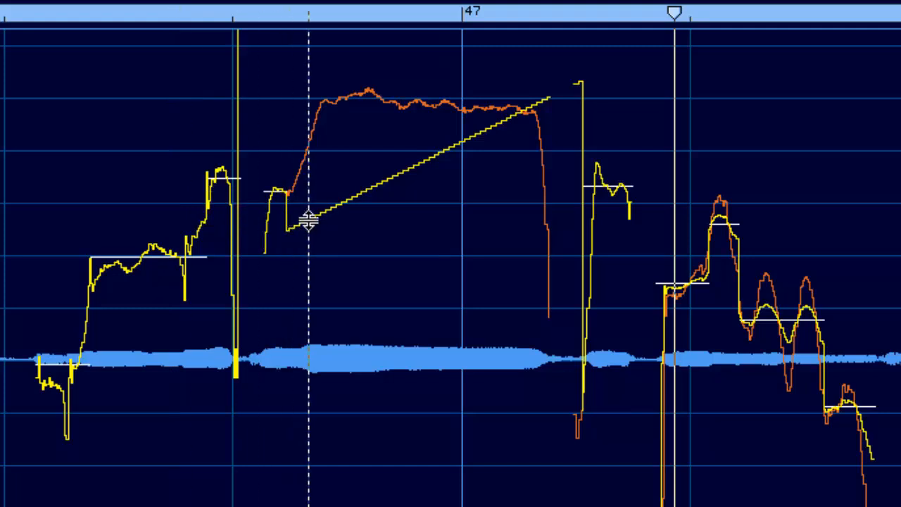
Raise the whole rising line on the long note until its upper part reaches about C 4 +47, and audition it
{"action": "left_click_drag", "start_coordinate": [308, 220], "coordinate": [301, 169]}
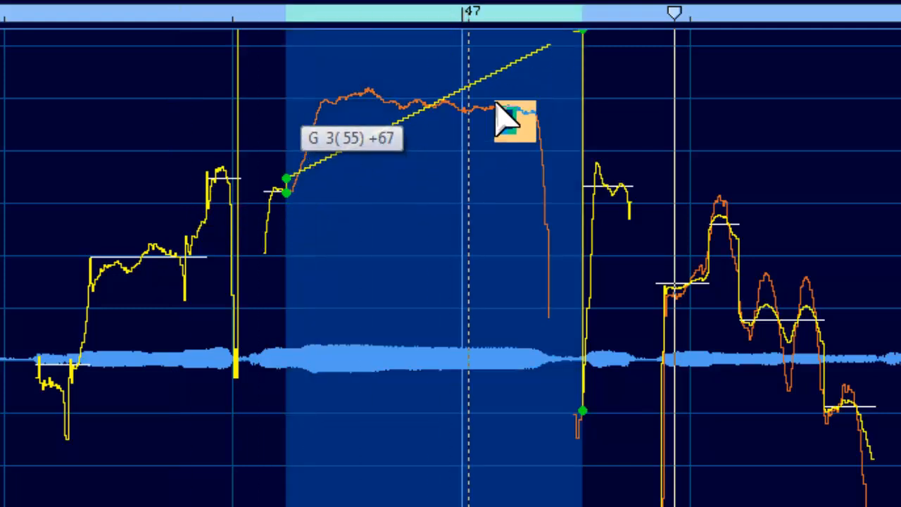
{"action": "left_click_drag", "start_coordinate": [545, 45], "coordinate": [523, 76]}
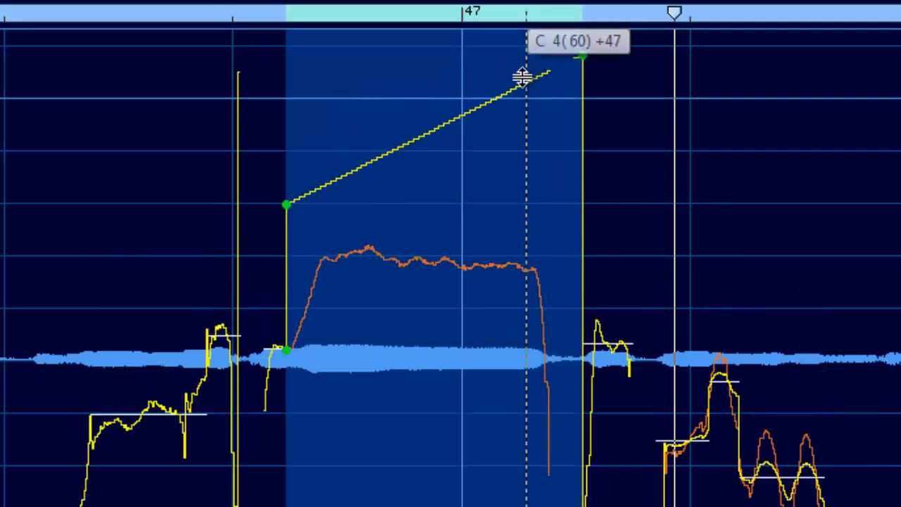
{"action": "left_click", "coordinate": [257, 21]}
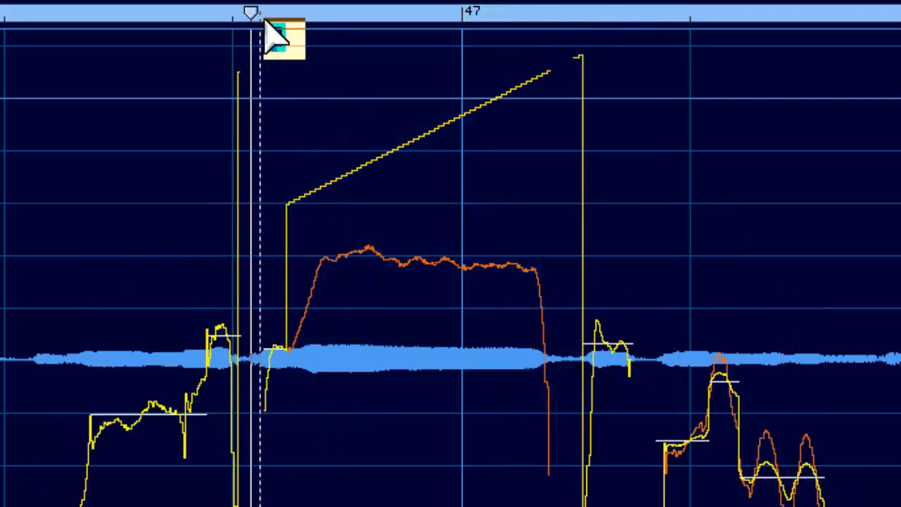
{"action": "left_click", "coordinate": [267, 21]}
{"action": "key", "text": "space"}
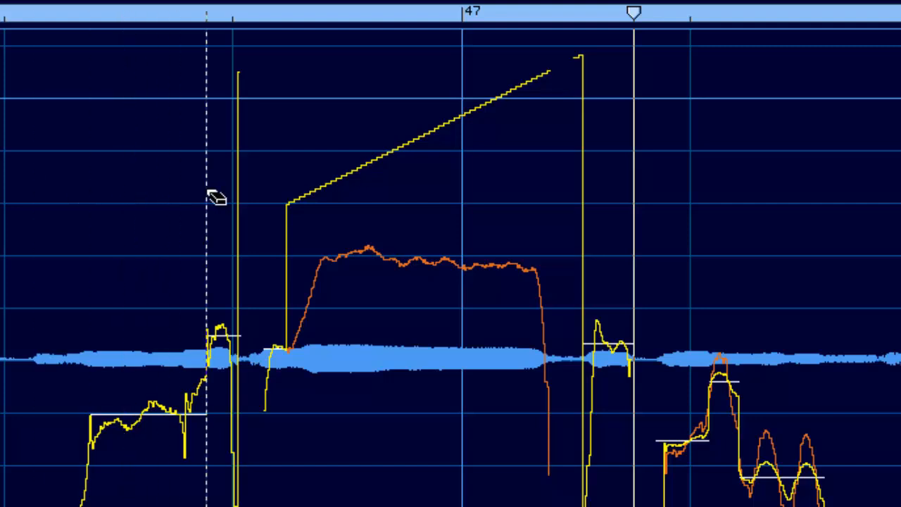
Erase the rising pitch line from the long note and audition the note's original pitch
{"action": "left_click_drag", "start_coordinate": [207, 191], "coordinate": [900, 240]}
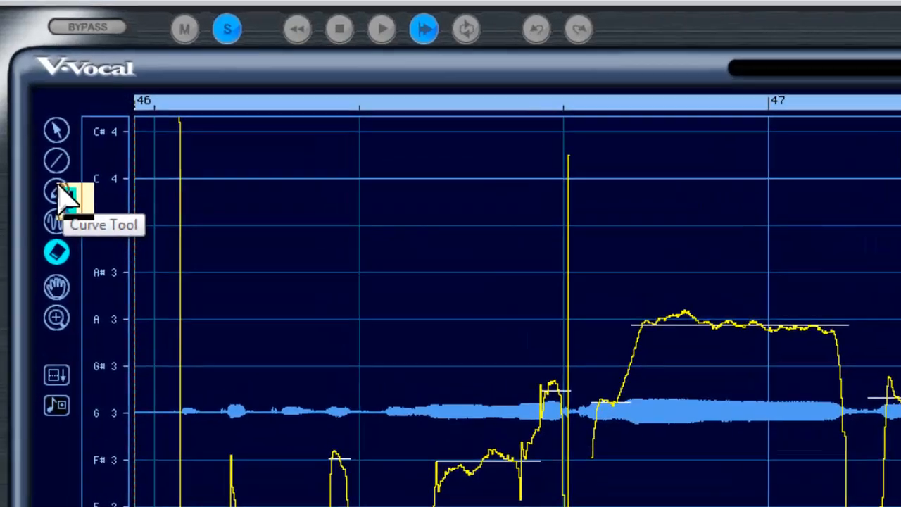
{"action": "left_click", "coordinate": [61, 190]}
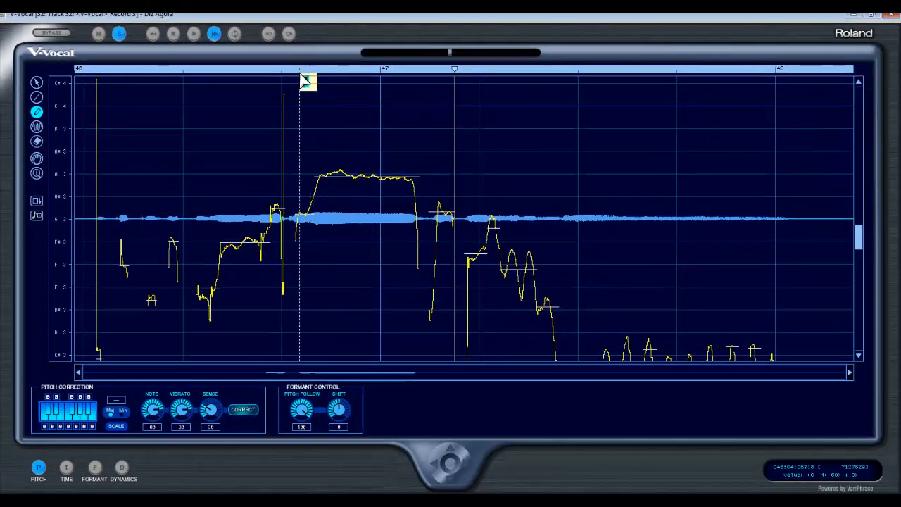
{"action": "left_click", "coordinate": [300, 71]}
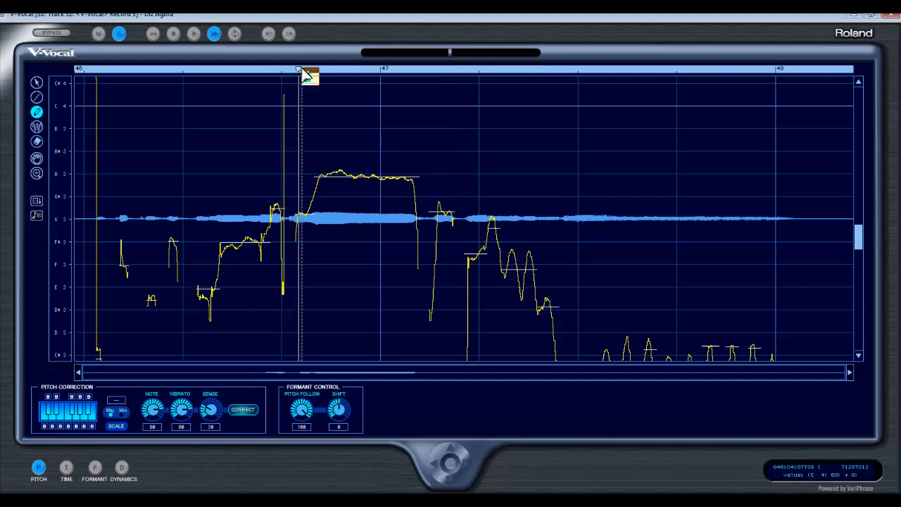
{"action": "key", "text": "space"}
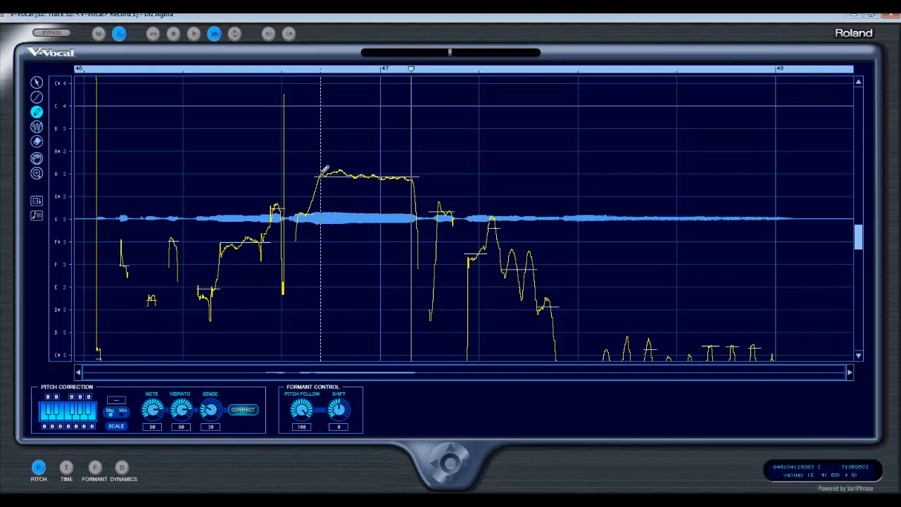
Audition a gentle freehand pitch wave drawn across the long note with the Curve tool, and erase it
{"action": "left_click_drag", "start_coordinate": [320, 175], "coordinate": [344, 170]}
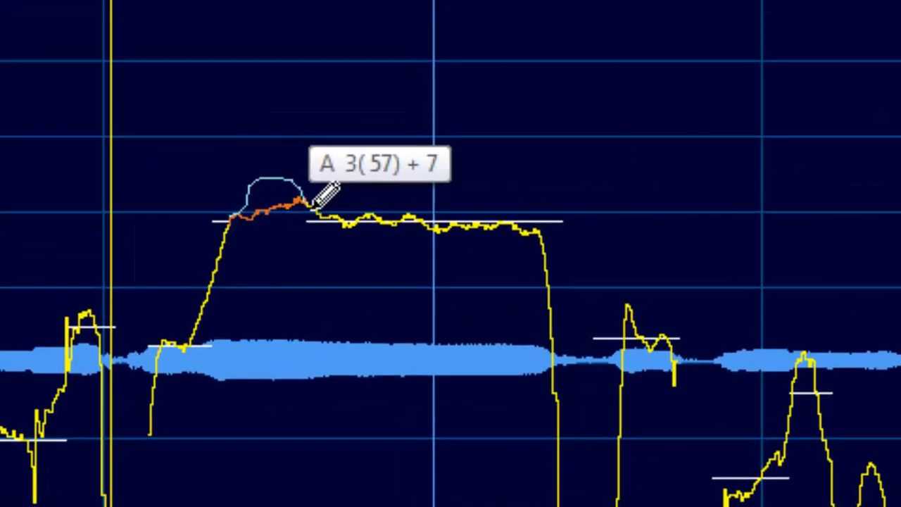
{"action": "mouse_move", "coordinate": [316, 202]}
{"action": "left_mouse_down"}
{"action": "mouse_move", "coordinate": [328, 226]}
{"action": "mouse_move", "coordinate": [361, 241]}
{"action": "mouse_move", "coordinate": [388, 216]}
{"action": "mouse_move", "coordinate": [428, 213]}
{"action": "mouse_move", "coordinate": [471, 231]}
{"action": "mouse_move", "coordinate": [521, 228]}
{"action": "left_mouse_up"}
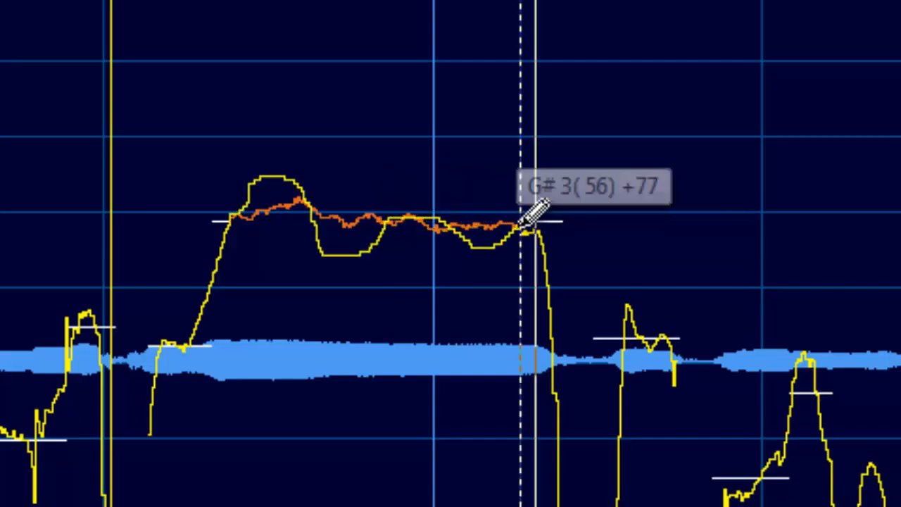
{"action": "left_click", "coordinate": [89, 3]}
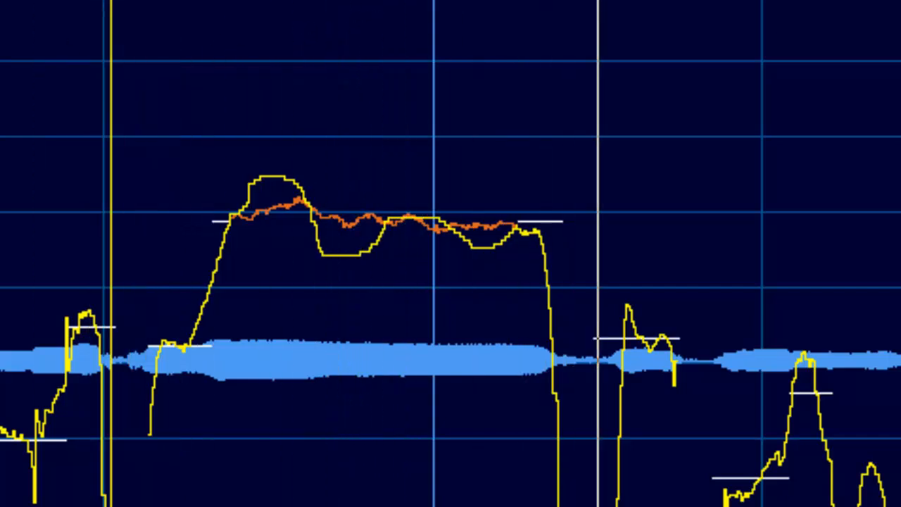
{"action": "left_click_drag", "start_coordinate": [203, 218], "coordinate": [644, 255]}
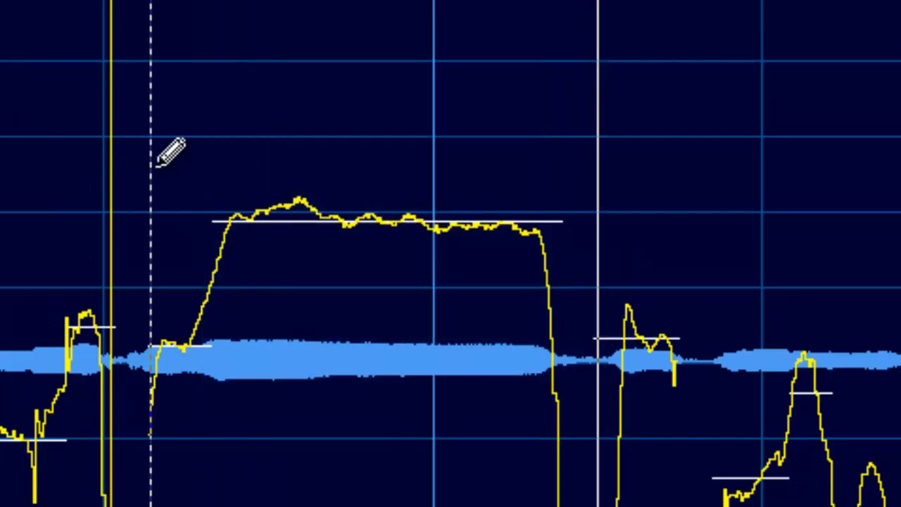
Audition a deeper freehand pitch wave across the long note, peaking at about A# 3, and erase it
{"action": "mouse_move", "coordinate": [217, 211]}
{"action": "left_mouse_down"}
{"action": "mouse_move", "coordinate": [241, 134]}
{"action": "mouse_move", "coordinate": [272, 185]}
{"action": "mouse_move", "coordinate": [282, 302]}
{"action": "mouse_move", "coordinate": [362, 201]}
{"action": "mouse_move", "coordinate": [461, 239]}
{"action": "mouse_move", "coordinate": [505, 271]}
{"action": "mouse_move", "coordinate": [535, 231]}
{"action": "left_mouse_up"}
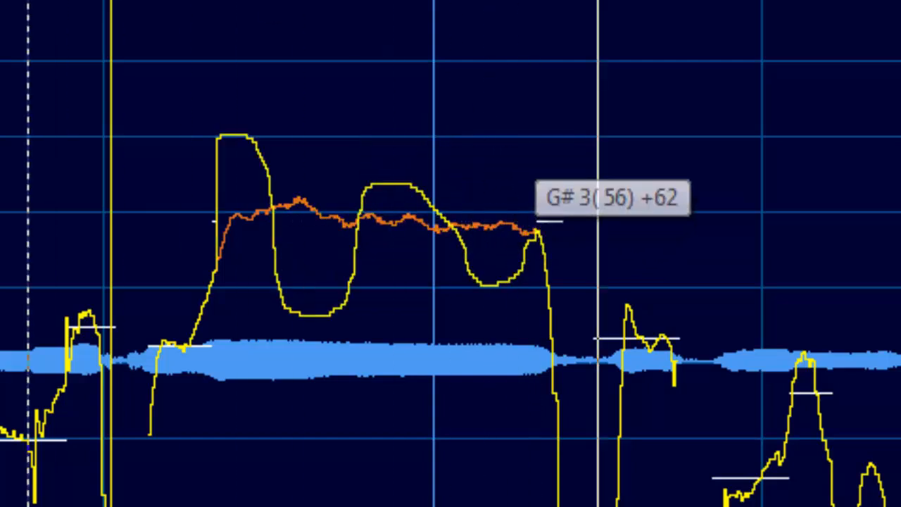
{"action": "left_click", "coordinate": [45, 1]}
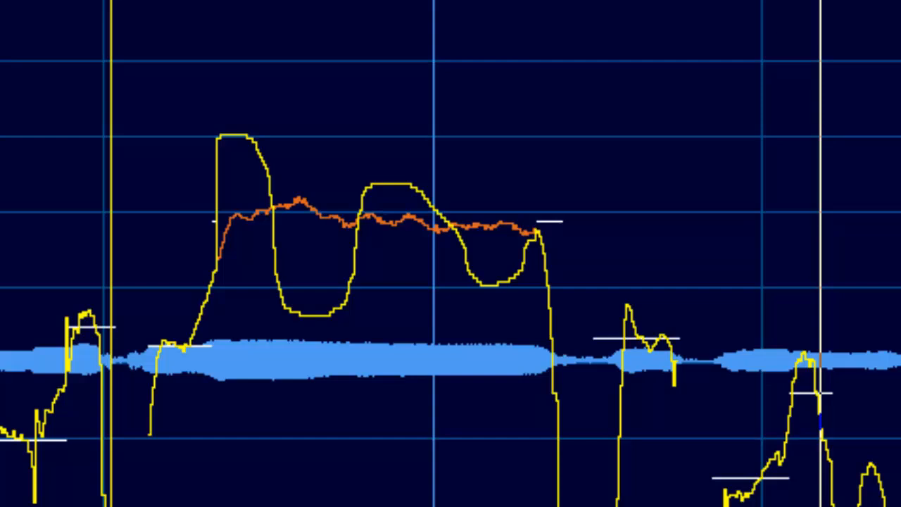
{"action": "left_click_drag", "start_coordinate": [167, 238], "coordinate": [636, 269]}
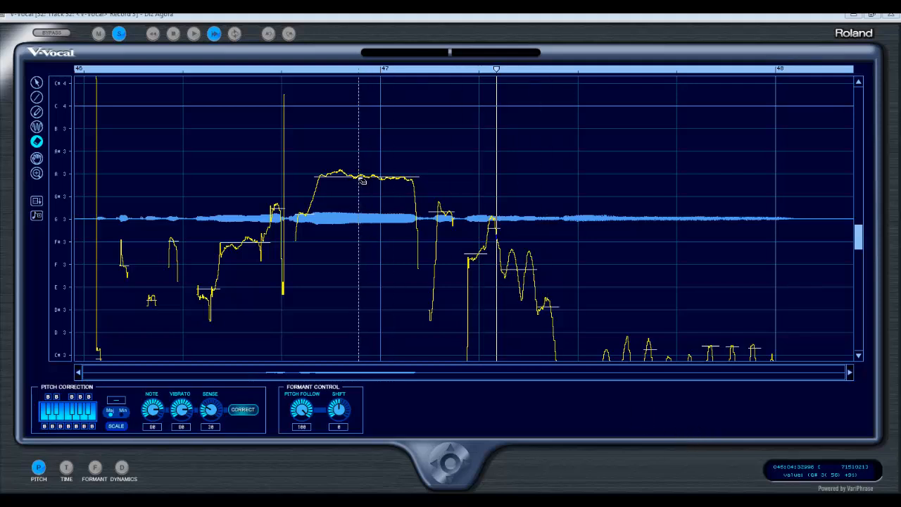
Raise the whole long note to about A 3 with the arrow tool, and erase the pitch change
{"action": "left_click", "coordinate": [34, 84]}
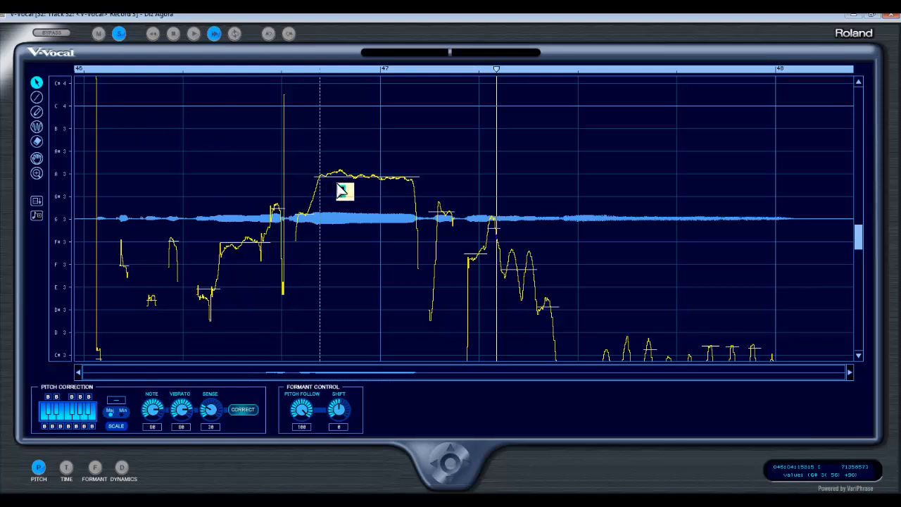
{"action": "left_click_drag", "start_coordinate": [356, 178], "coordinate": [356, 172]}
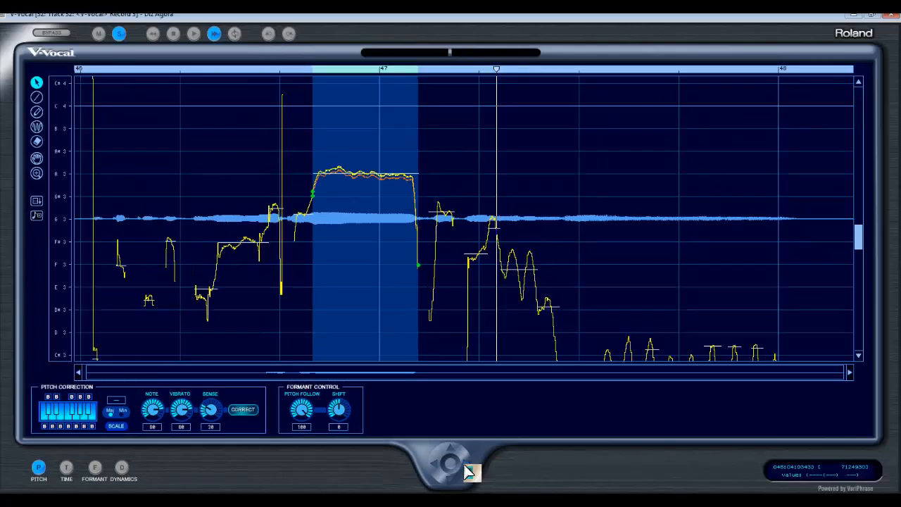
{"action": "left_click_drag", "start_coordinate": [435, 459], "coordinate": [454, 466]}
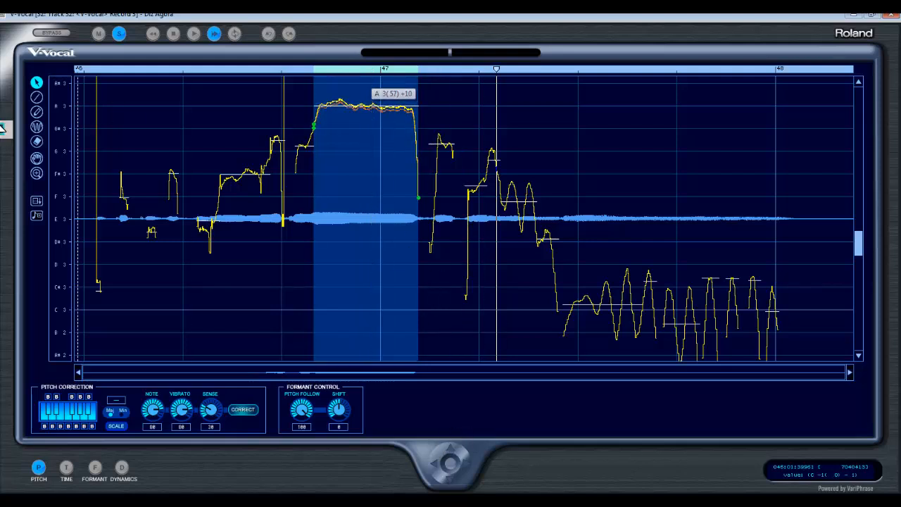
{"action": "left_click", "coordinate": [37, 141]}
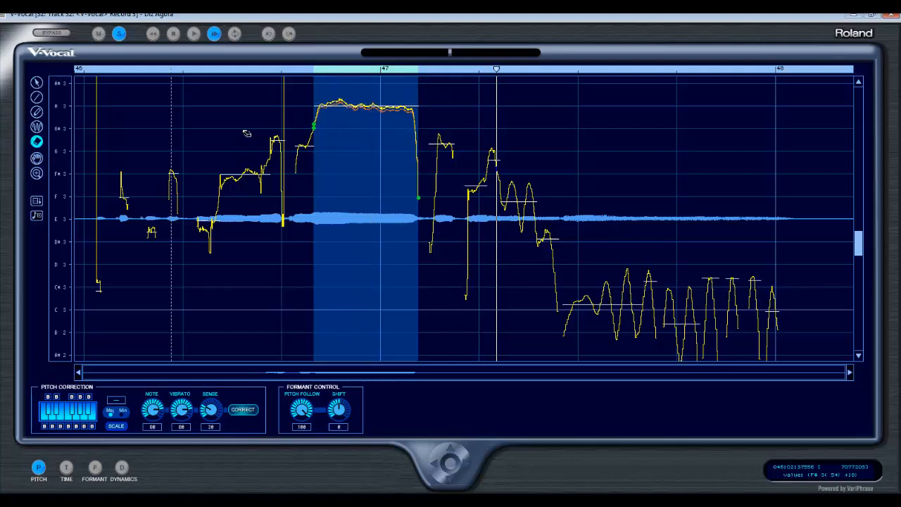
{"action": "left_click", "coordinate": [467, 125]}
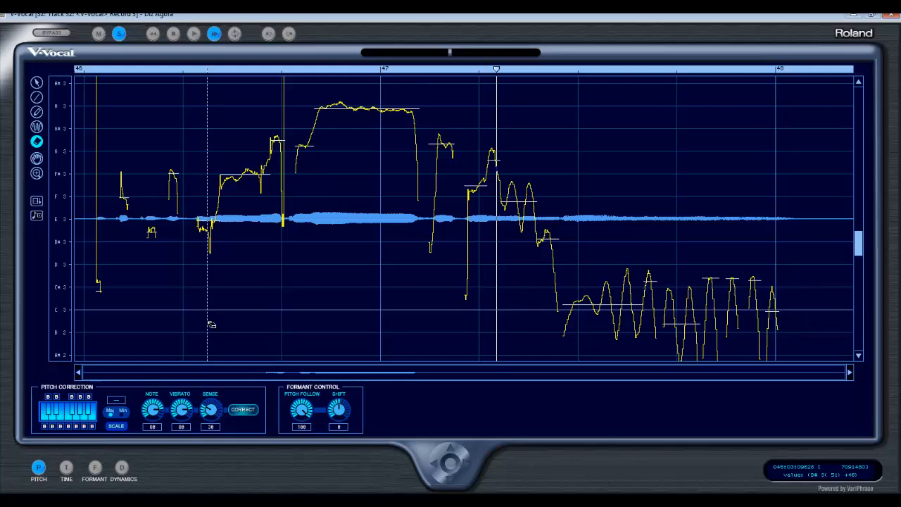
Nudge the long note slightly up towards A 3 once more, and erase the pitch edit from it
{"action": "left_click", "coordinate": [77, 421]}
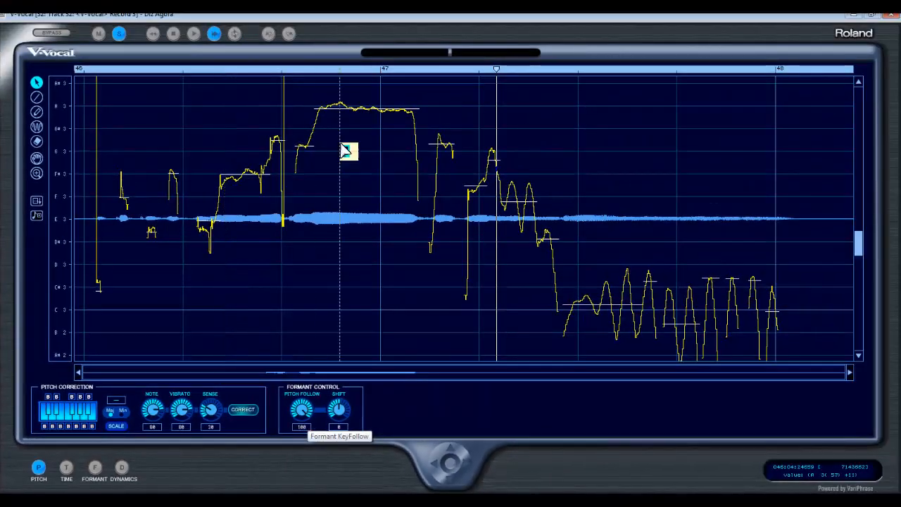
{"action": "left_click", "coordinate": [356, 109]}
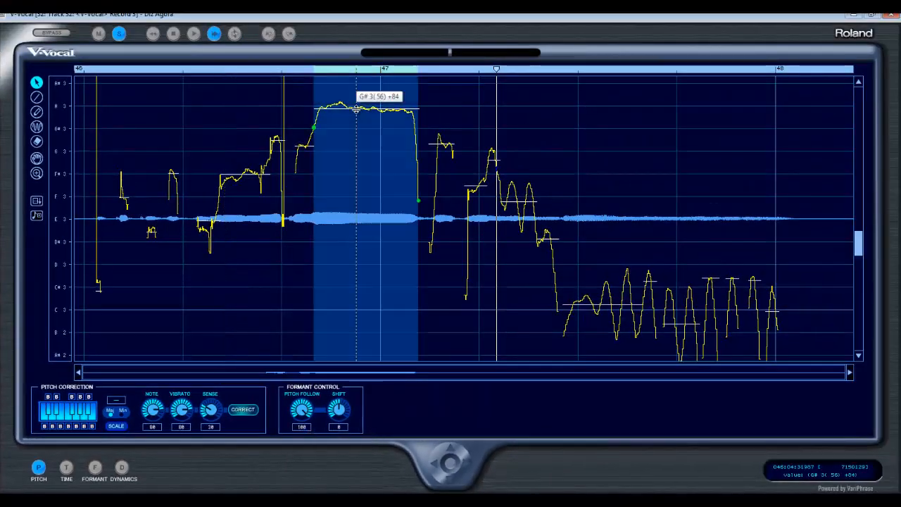
{"action": "left_click_drag", "start_coordinate": [356, 109], "coordinate": [356, 107]}
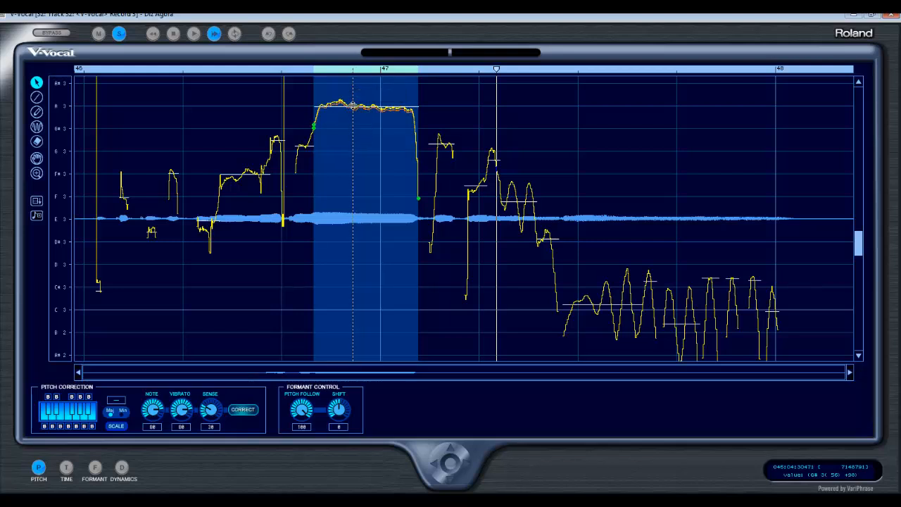
{"action": "mouse_move", "coordinate": [353, 106]}
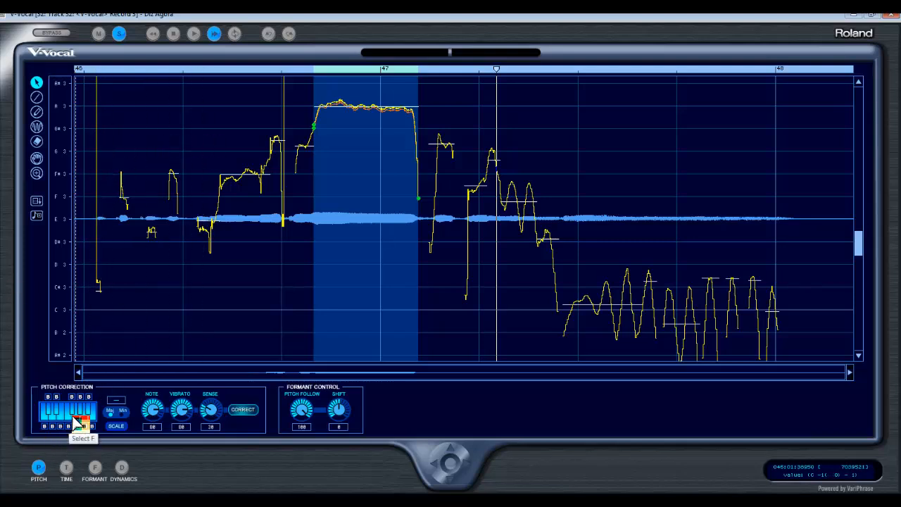
{"action": "left_click", "coordinate": [79, 421]}
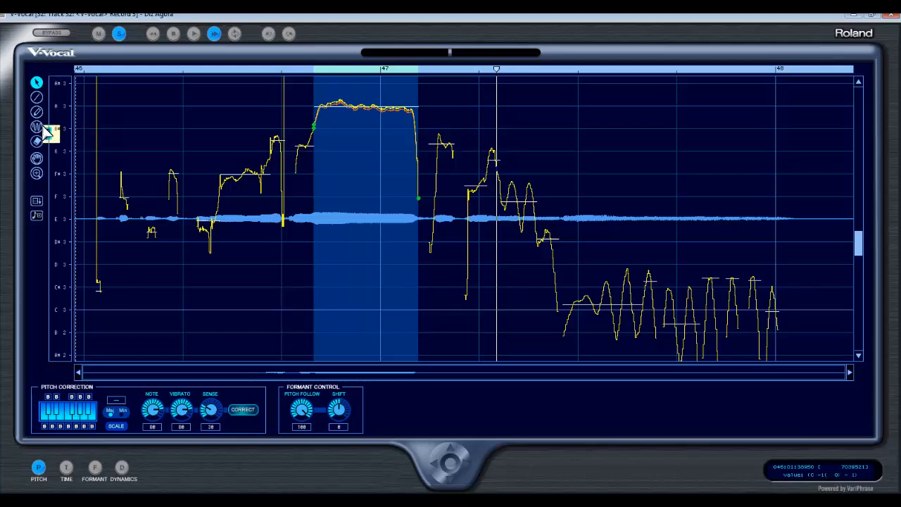
{"action": "left_click", "coordinate": [38, 142]}
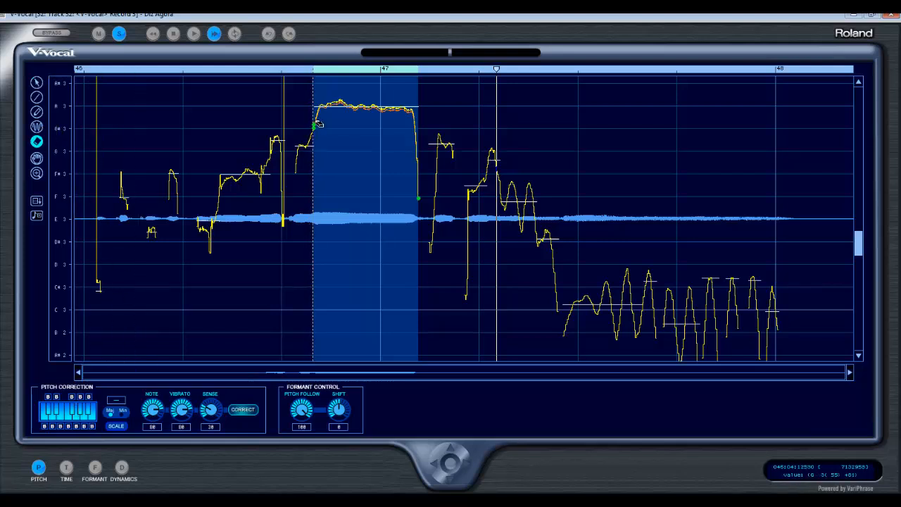
{"action": "left_click_drag", "start_coordinate": [311, 108], "coordinate": [425, 108]}
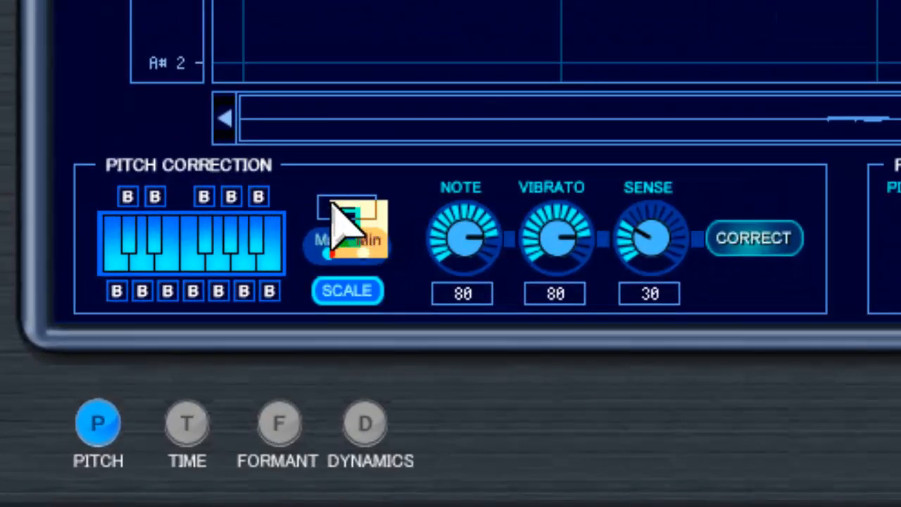
Try the G and F# major scales for pitch correction, resetting between them, and set the scale to G major
{"action": "left_click", "coordinate": [216, 237]}
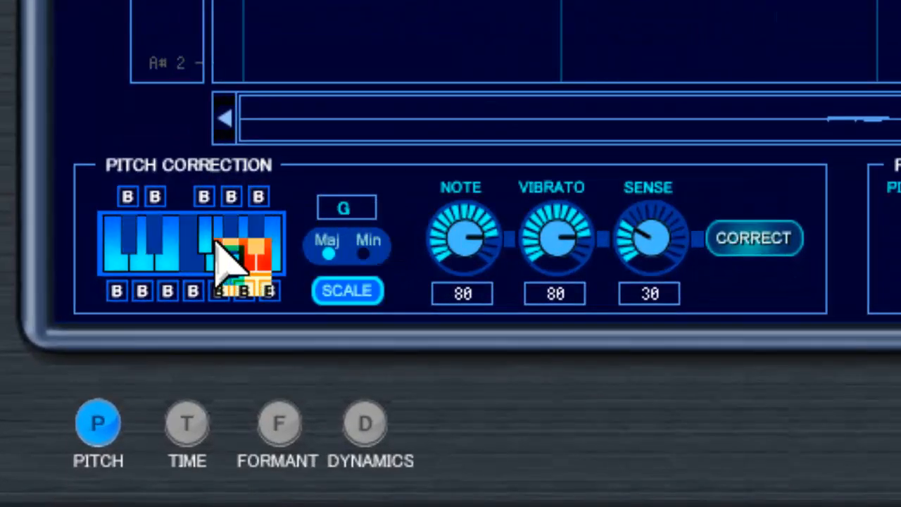
{"action": "left_click", "coordinate": [345, 290]}
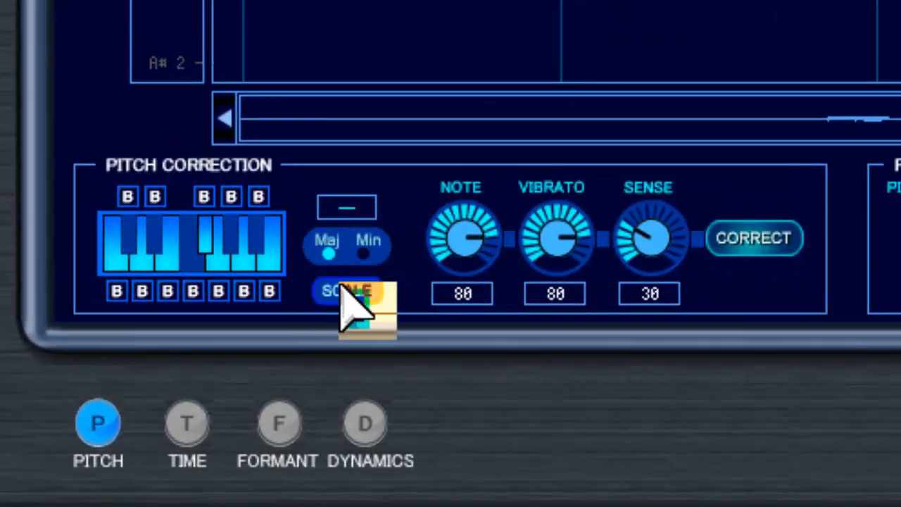
{"action": "left_click", "coordinate": [190, 261]}
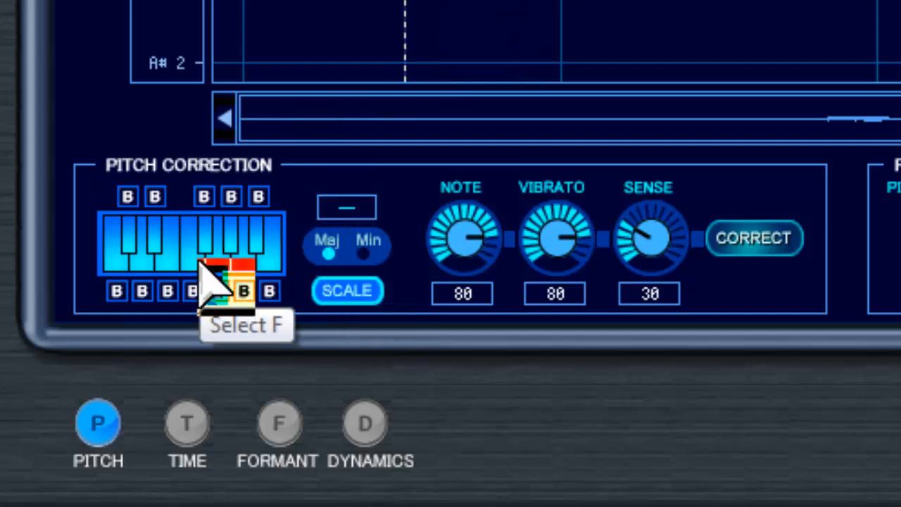
{"action": "left_click", "coordinate": [207, 239]}
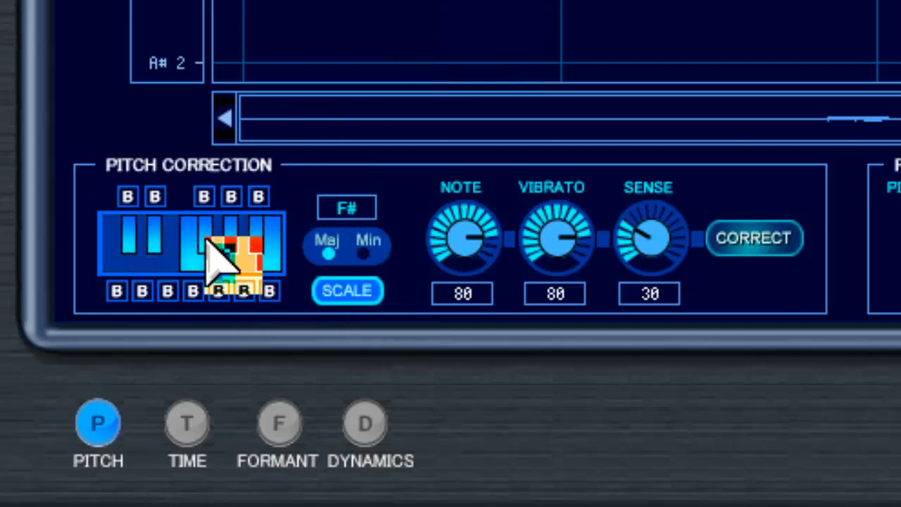
{"action": "left_click", "coordinate": [333, 288]}
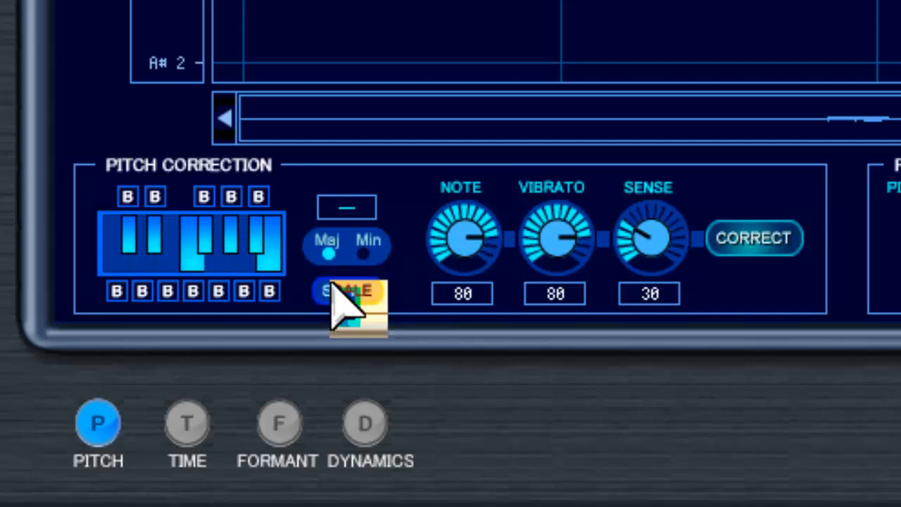
{"action": "left_click", "coordinate": [333, 288]}
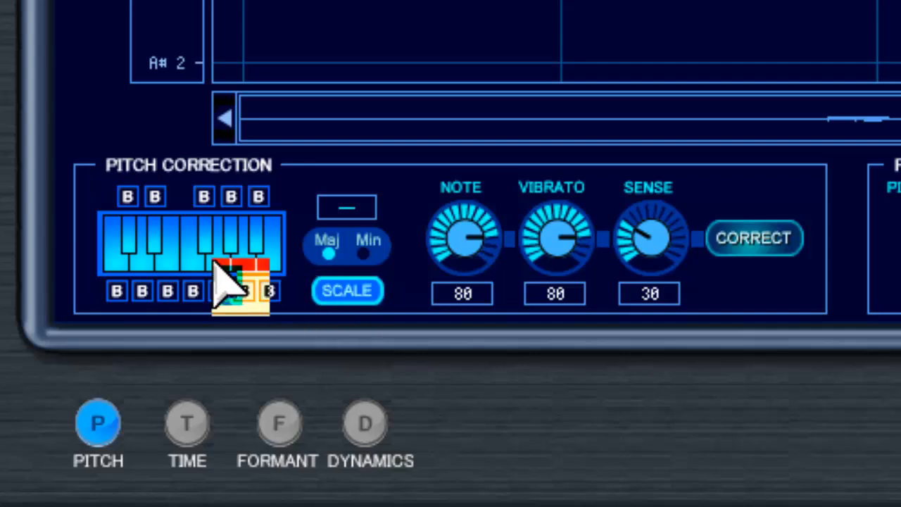
{"action": "left_click", "coordinate": [220, 263]}
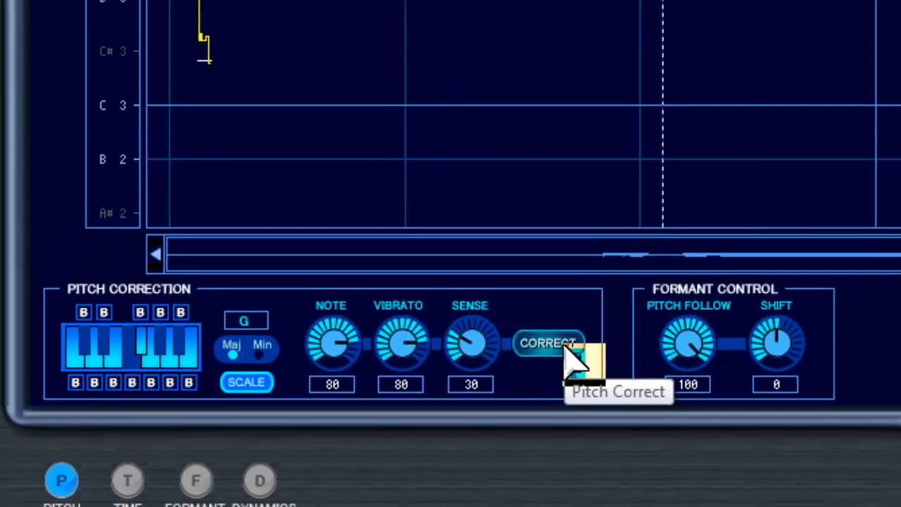
Apply the automatic pitch correction with the G major scale and undo it
{"action": "left_click", "coordinate": [743, 306]}
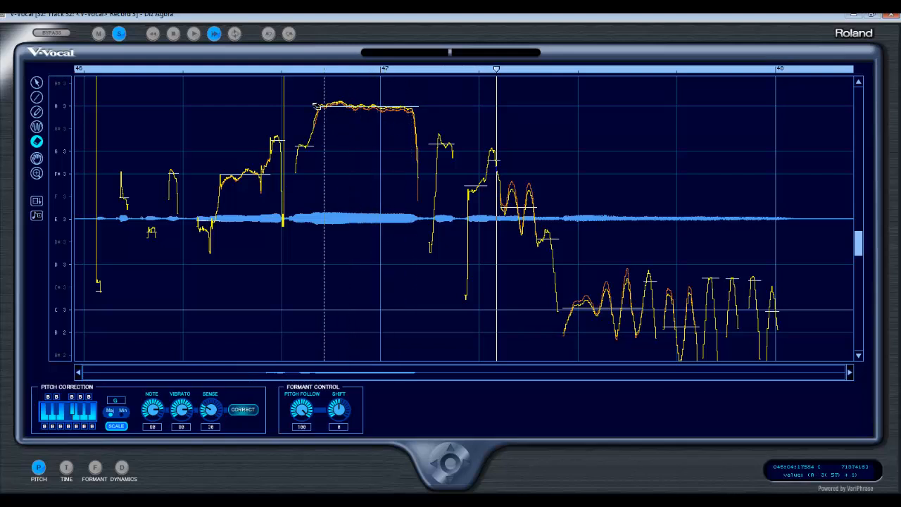
{"action": "left_click", "coordinate": [270, 34]}
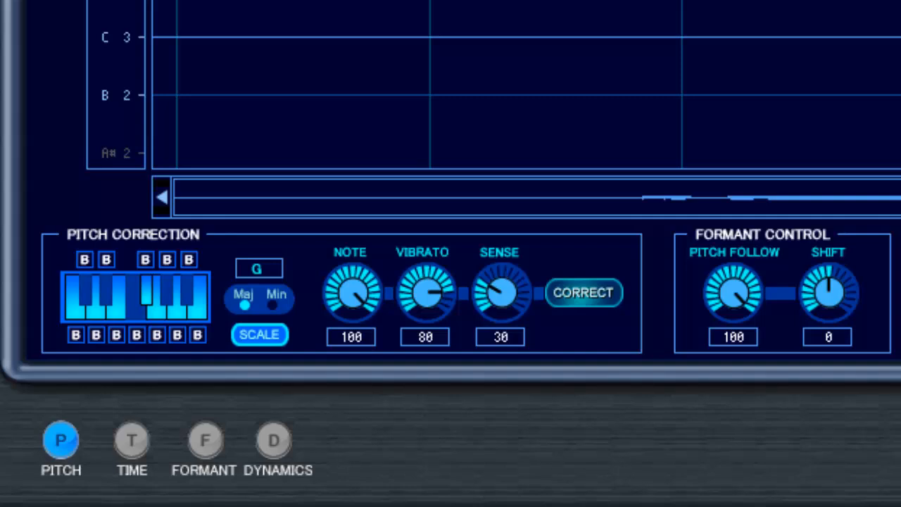
Try a Note correction amount of 90 with the long-note passage selected, and lower the amount to 71
{"action": "mouse_move", "coordinate": [352, 293]}
{"action": "left_mouse_down"}
{"action": "mouse_move", "coordinate": [353, 363]}
{"action": "mouse_move", "coordinate": [353, 300]}
{"action": "left_mouse_up"}
{"action": "left_click_drag", "start_coordinate": [696, 7], "coordinate": [899, 7]}
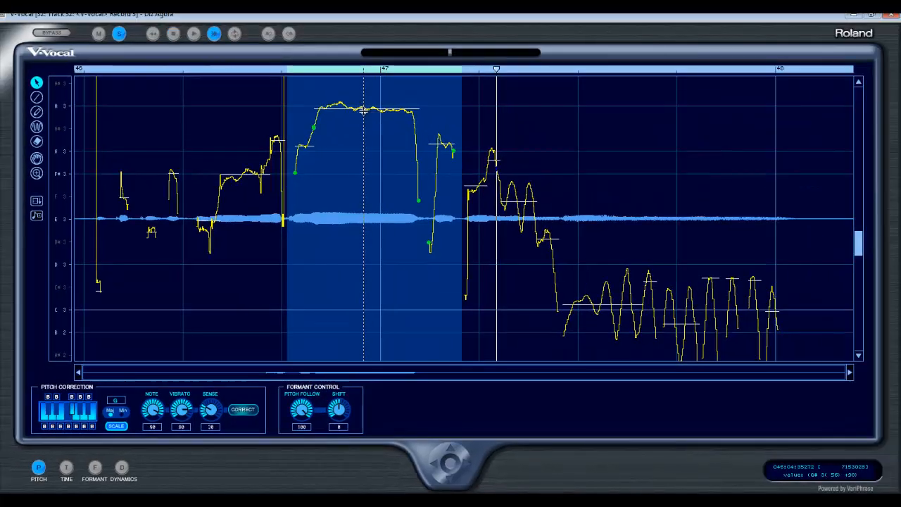
{"action": "left_click", "coordinate": [150, 408]}
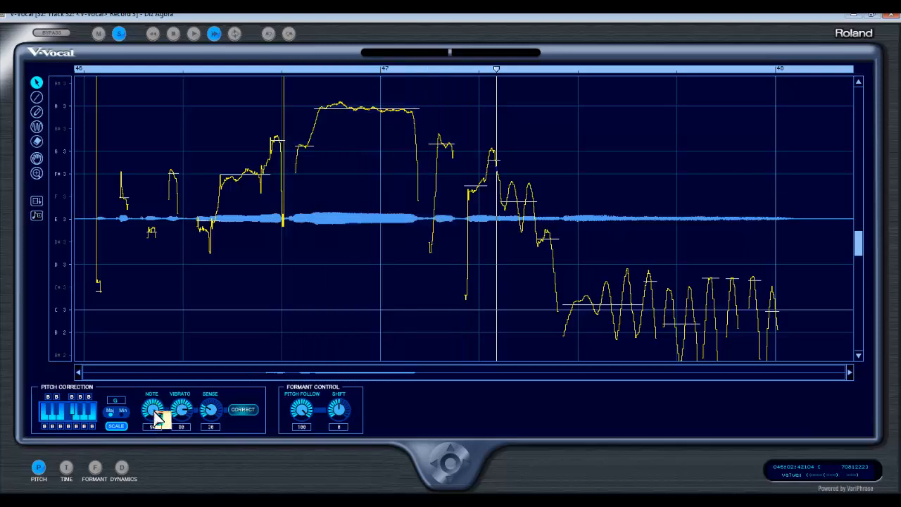
{"action": "left_click_drag", "start_coordinate": [155, 411], "coordinate": [166, 387]}
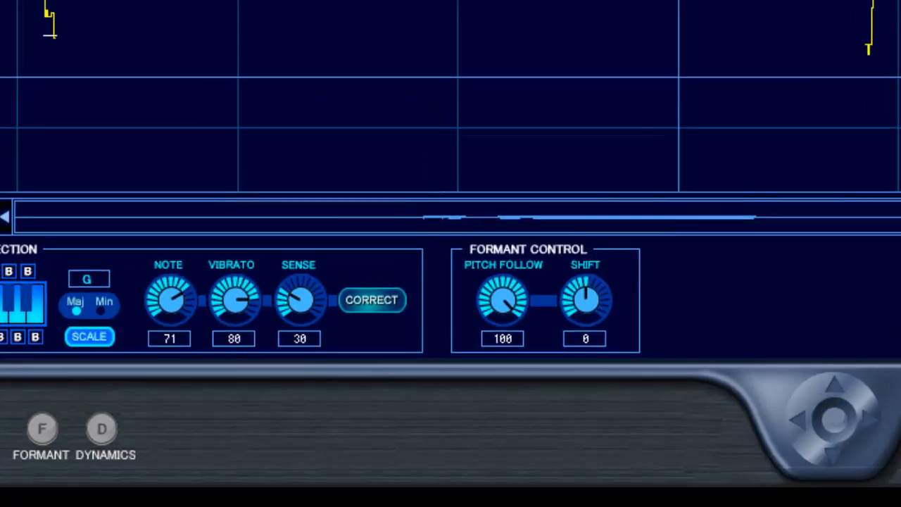
Try a Vibrato amount of 0 and a Sense of 100 for pitch correction, and set Vibrato to 50 and Sense to 49
{"action": "left_click_drag", "start_coordinate": [235, 301], "coordinate": [235, 422]}
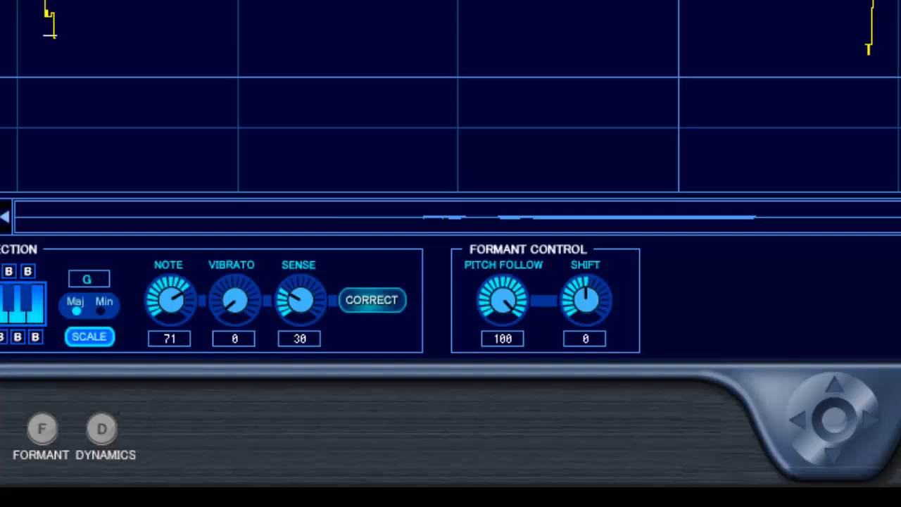
{"action": "left_click_drag", "start_coordinate": [235, 300], "coordinate": [235, 240]}
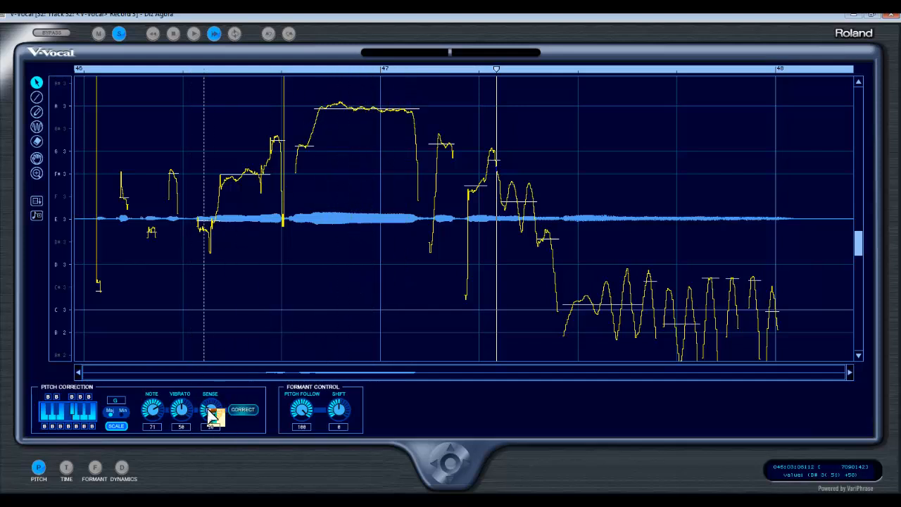
{"action": "left_click_drag", "start_coordinate": [210, 410], "coordinate": [210, 380]}
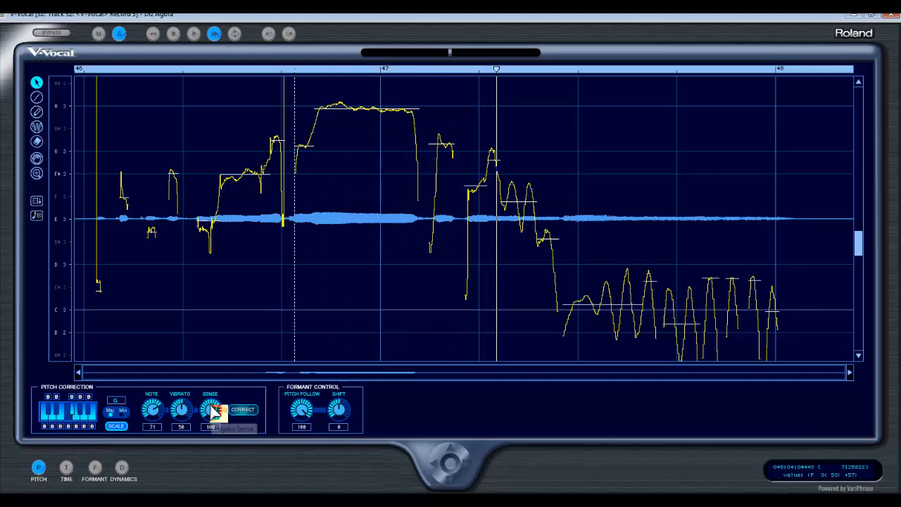
{"action": "left_click_drag", "start_coordinate": [210, 410], "coordinate": [211, 435]}
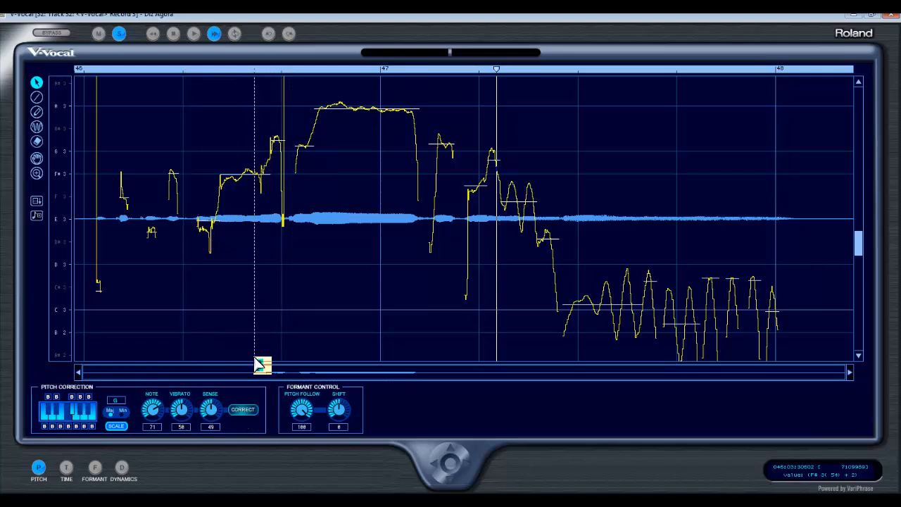
Apply the automatic pitch correction with Note 71, Vibrato 50 and Sense 49, and undo it
{"action": "left_click", "coordinate": [247, 412]}
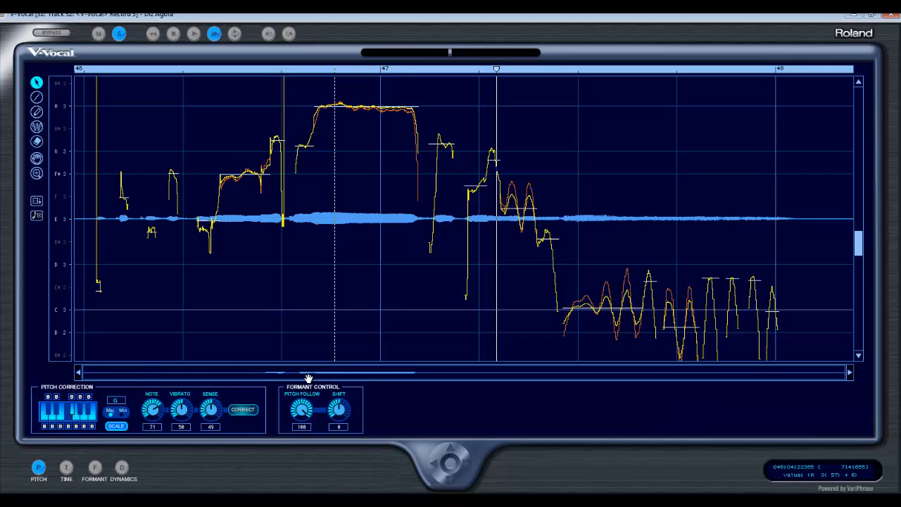
{"action": "left_click", "coordinate": [269, 34]}
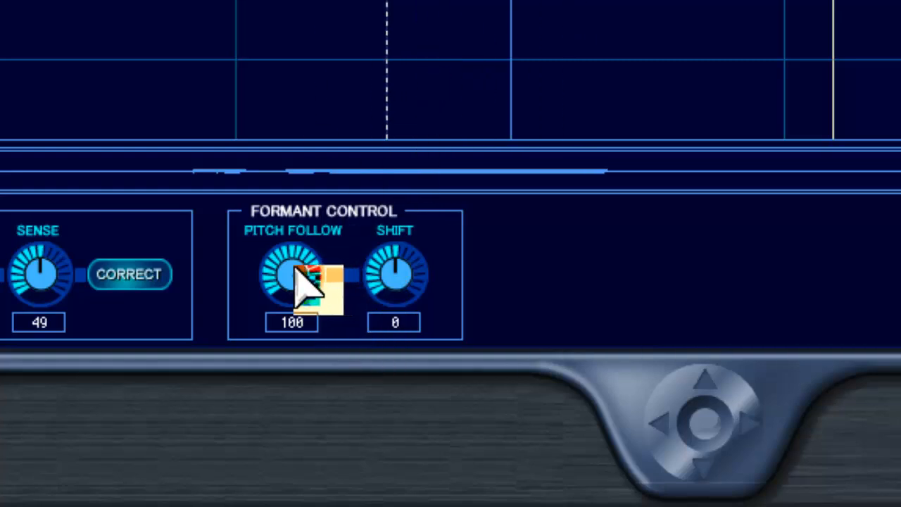
Set the formant Pitch Follow to 86 and raise the long note around bar 47 to about F# 4
{"action": "mouse_move", "coordinate": [298, 275]}
{"action": "left_mouse_down"}
{"action": "mouse_move", "coordinate": [298, 340]}
{"action": "mouse_move", "coordinate": [298, 285]}
{"action": "left_mouse_up"}
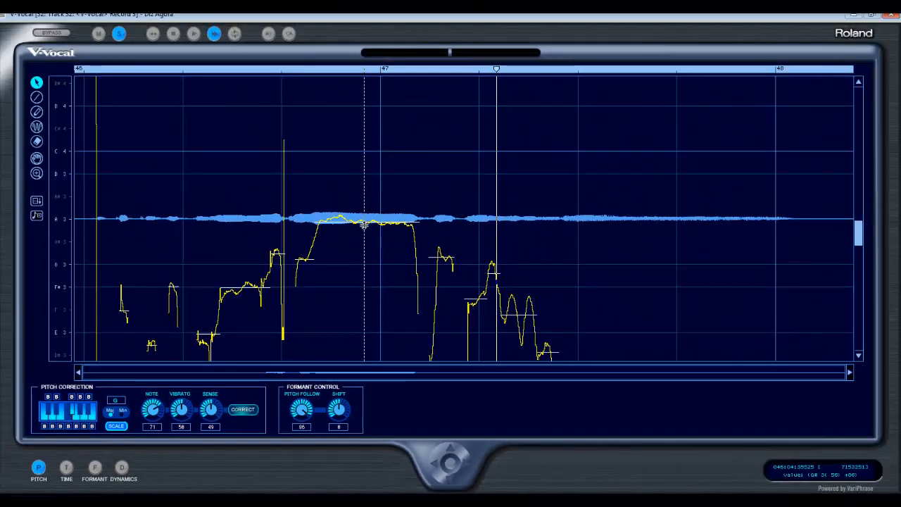
{"action": "left_click", "coordinate": [366, 169]}
{"action": "left_click_drag", "start_coordinate": [366, 165], "coordinate": [383, 79]}
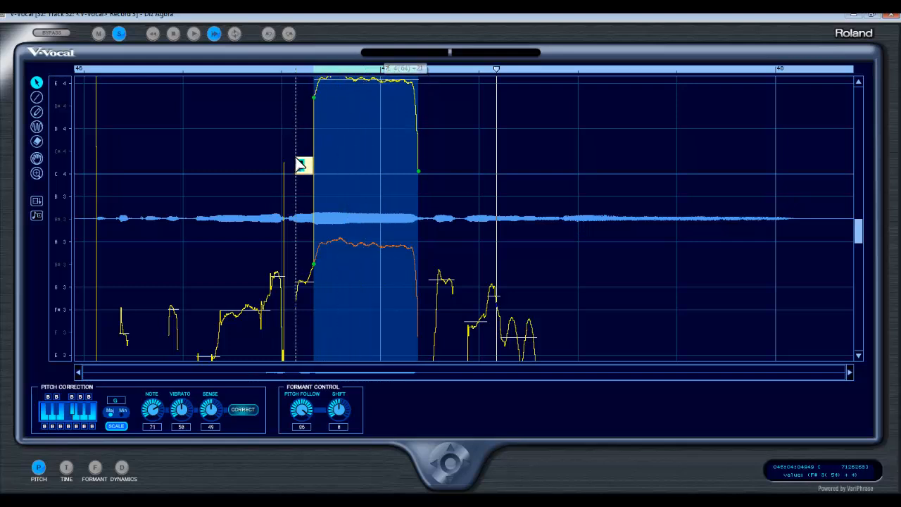
{"action": "scroll", "coordinate": [310, 144], "scroll_direction": "up", "scroll_amount": 3}
{"action": "left_click_drag", "start_coordinate": [349, 150], "coordinate": [351, 100]}
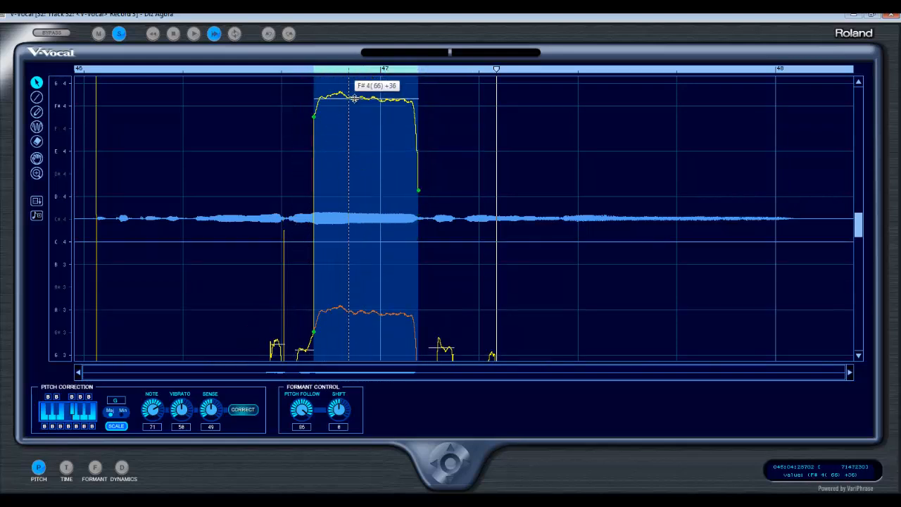
Play back the raised long note twice from just before its start
{"action": "left_click", "coordinate": [303, 71]}
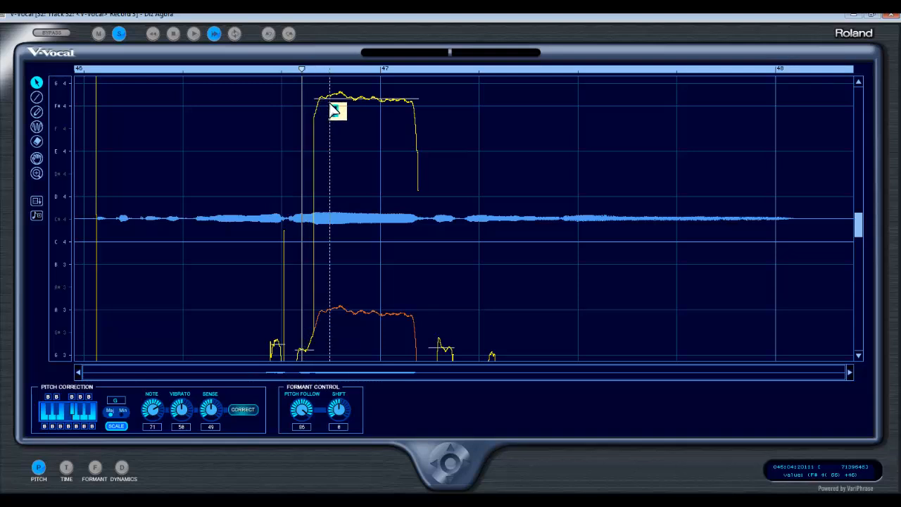
{"action": "key", "text": "space"}
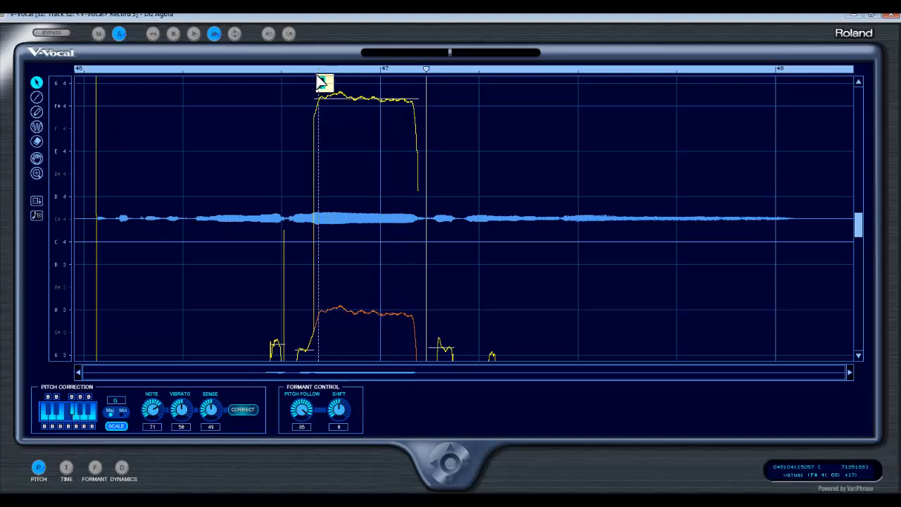
{"action": "left_click", "coordinate": [298, 69]}
{"action": "key", "text": "space"}
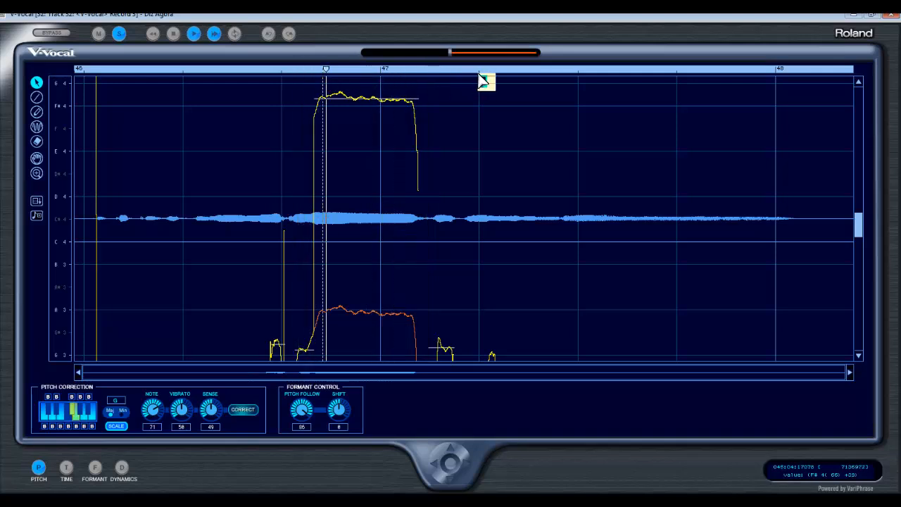
{"action": "key", "text": "space"}
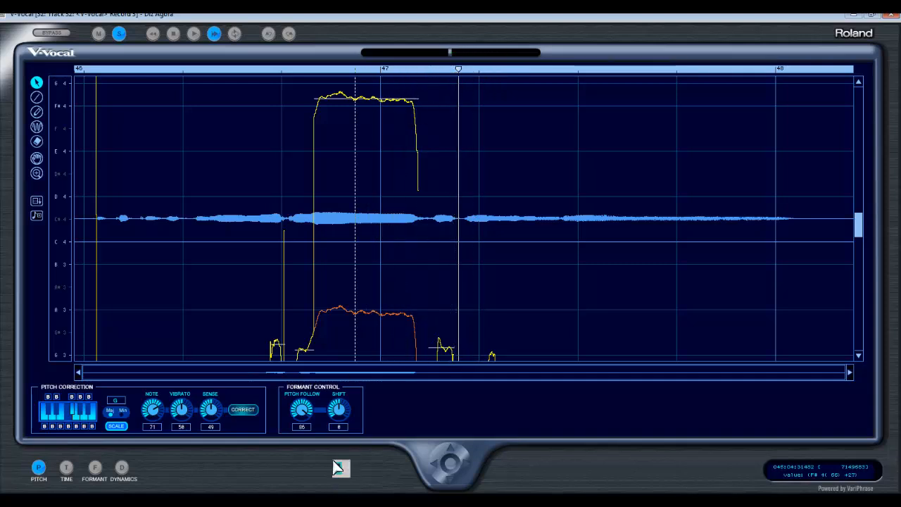
Set the formant Shift to 100 and undo the two pitch raises on the long note
{"action": "left_click_drag", "start_coordinate": [339, 415], "coordinate": [340, 345]}
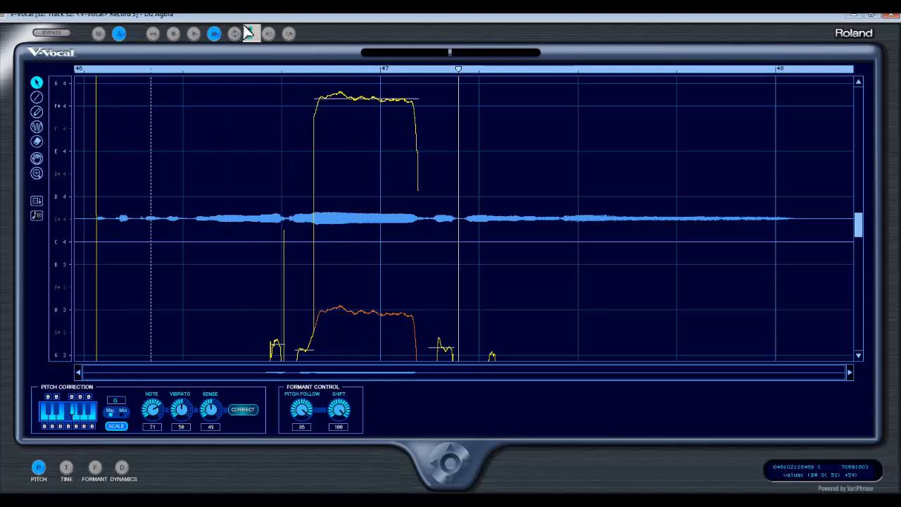
{"action": "left_click", "coordinate": [269, 34]}
{"action": "left_click", "coordinate": [269, 34]}
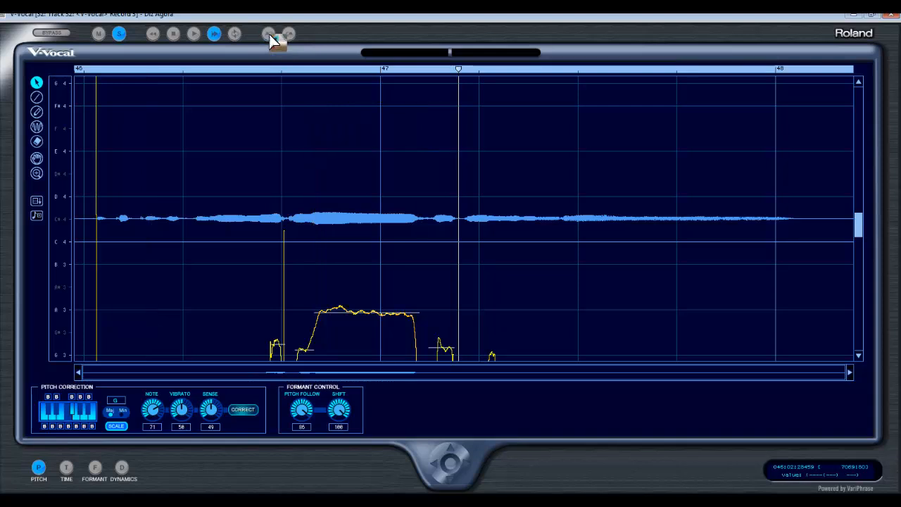
{"action": "scroll", "coordinate": [460, 312], "scroll_direction": "down", "scroll_amount": 3}
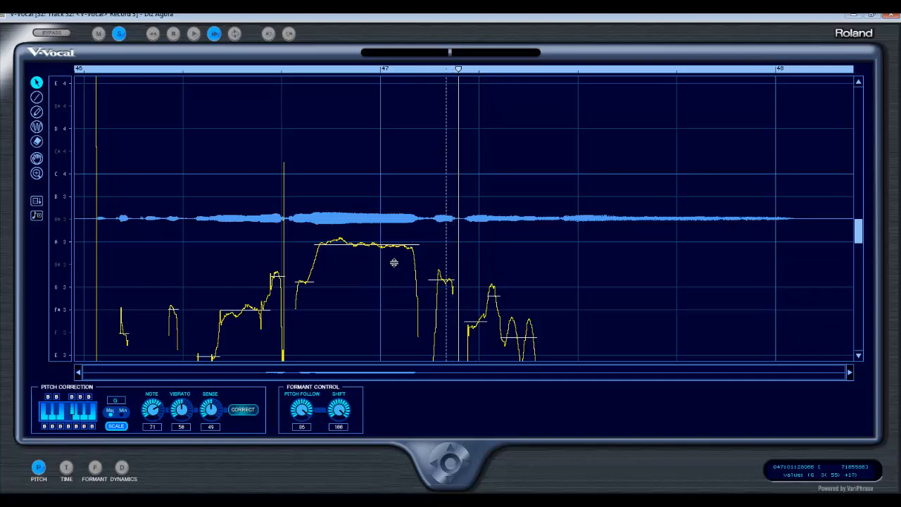
Review the LFO Type and Pitch Detect Mode options and choose Standard 1 as the detection mode
{"action": "right_click", "coordinate": [372, 196]}
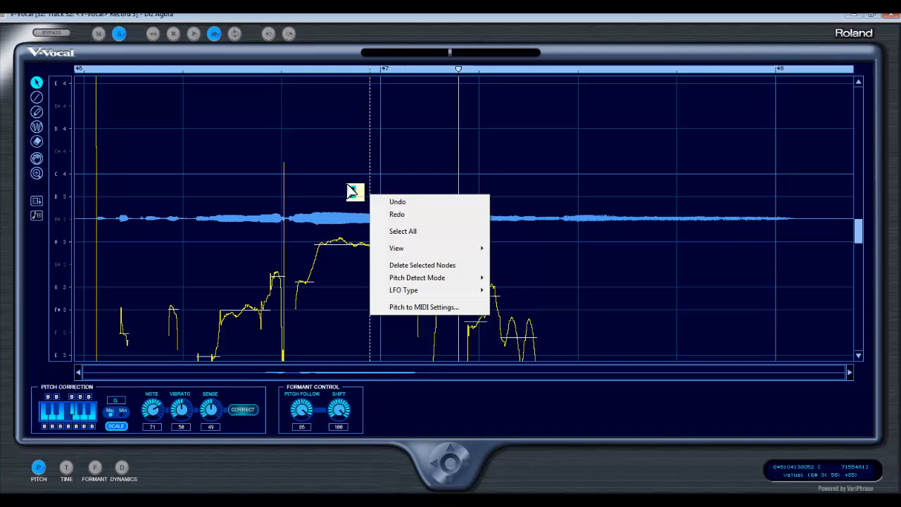
{"action": "mouse_move", "coordinate": [398, 247]}
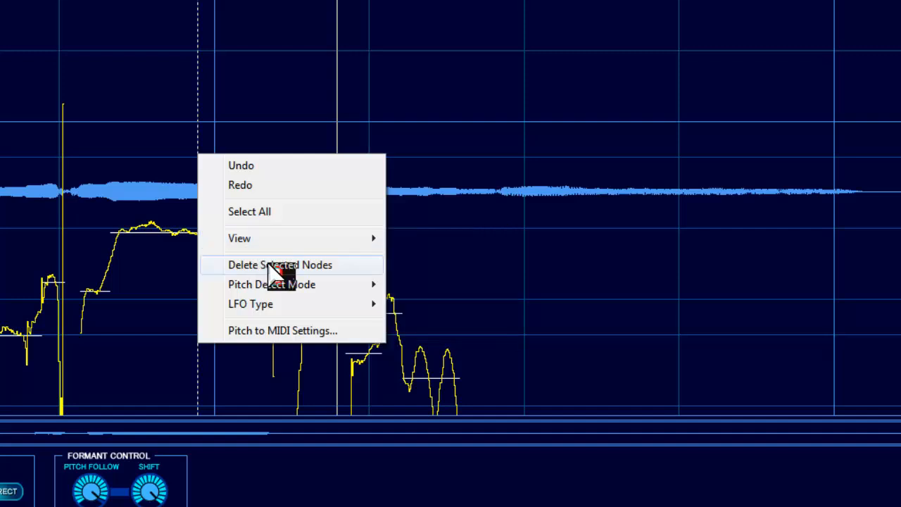
{"action": "mouse_move", "coordinate": [304, 302]}
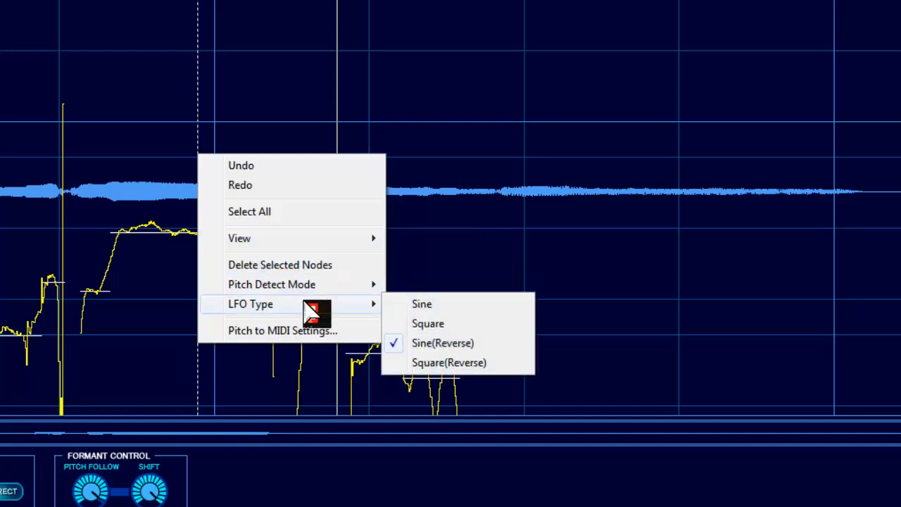
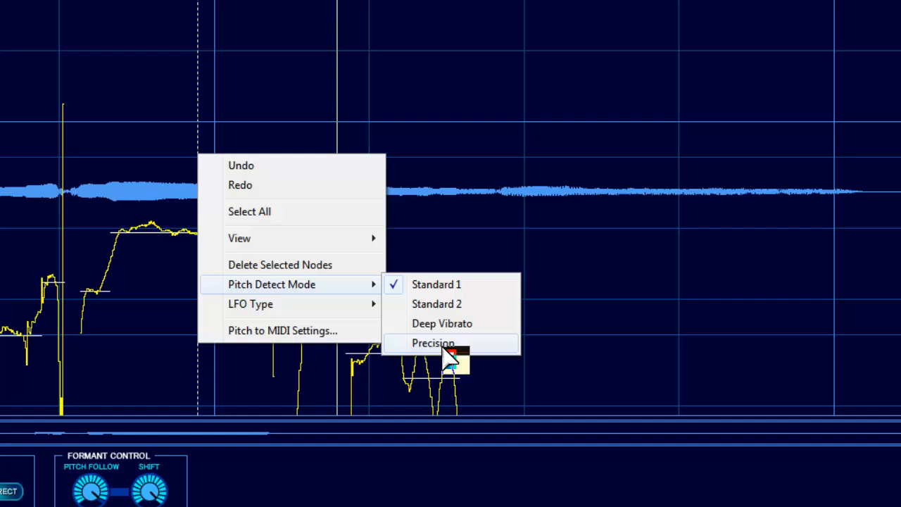
{"action": "left_click", "coordinate": [442, 285]}
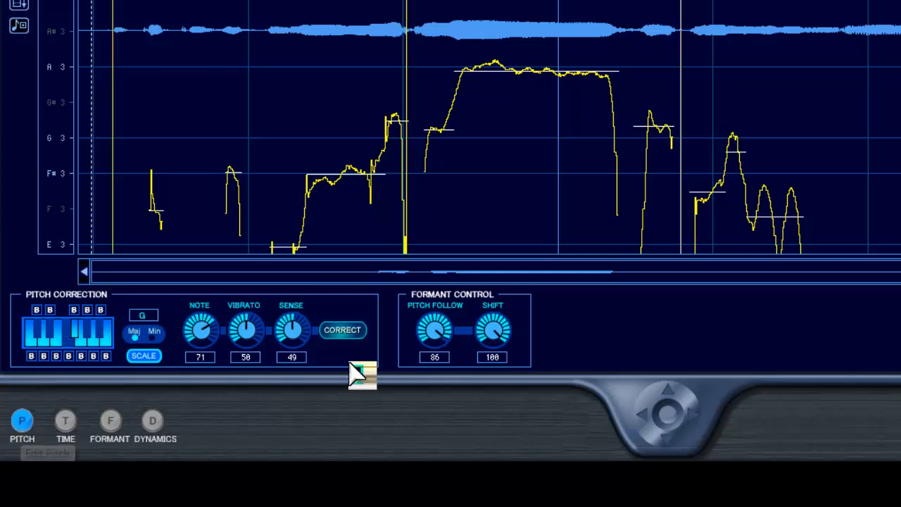
Look at the Time editing view of the clip and return to Pitch editing
{"action": "left_click", "coordinate": [69, 430]}
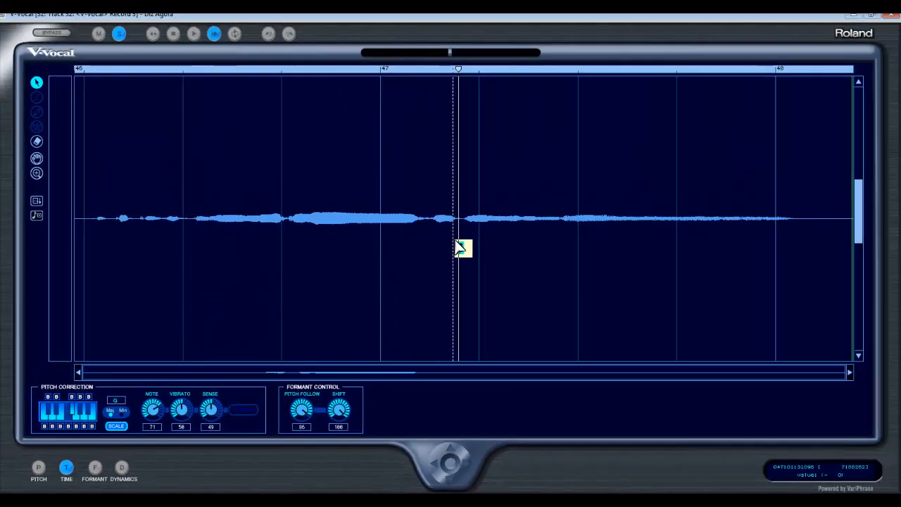
{"action": "left_click", "coordinate": [69, 468]}
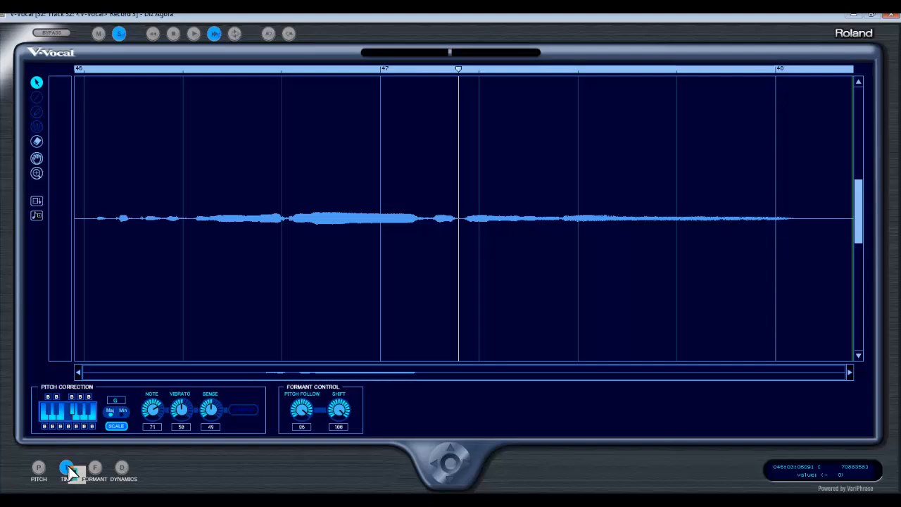
{"action": "left_click", "coordinate": [39, 468]}
Switch to Formant editing and raise the formant line of the whole clip to about +16
{"action": "left_click", "coordinate": [95, 468]}
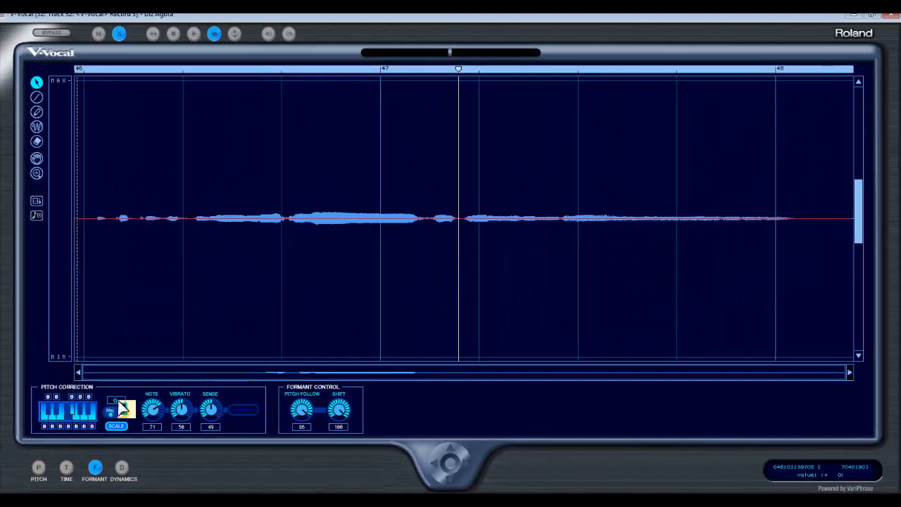
{"action": "left_click", "coordinate": [331, 217]}
{"action": "left_click_drag", "start_coordinate": [332, 217], "coordinate": [350, 194]}
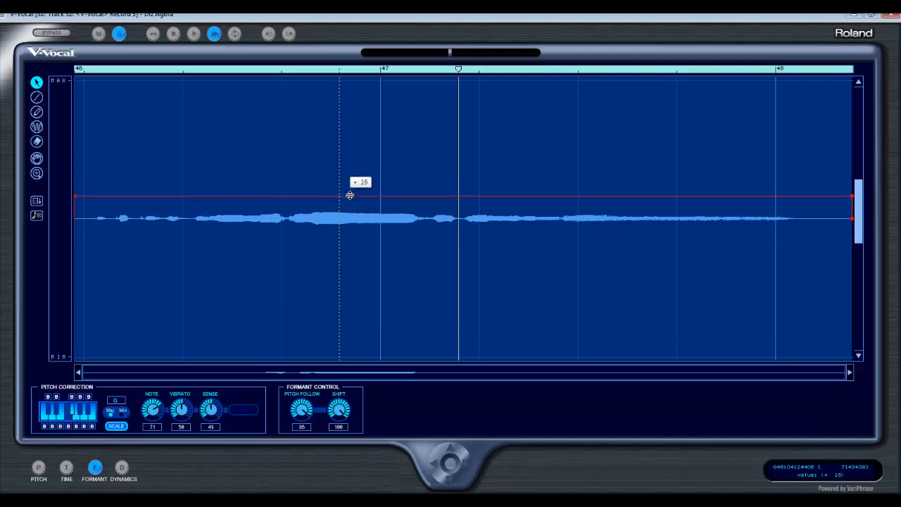
Switch to Dynamics editing and raise the level line of the whole clip to about +48 and slightly beyond
{"action": "left_click", "coordinate": [123, 468]}
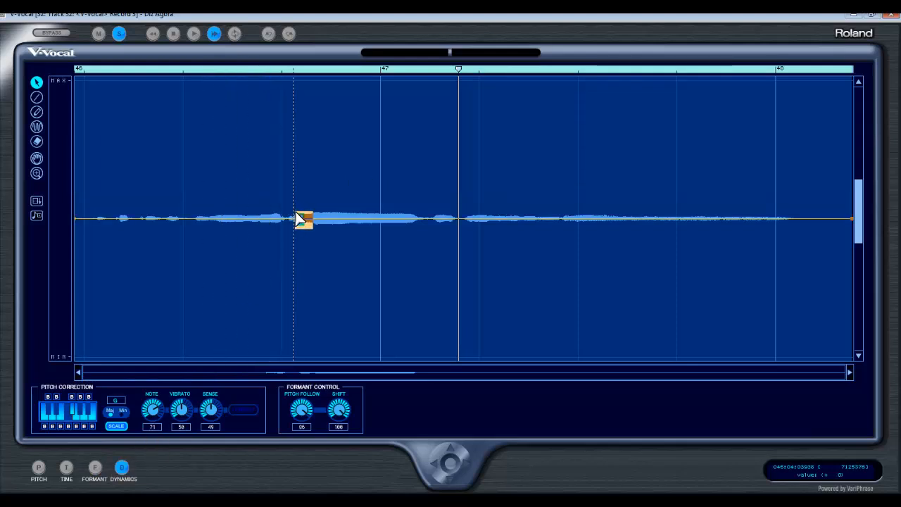
{"action": "left_click_drag", "start_coordinate": [302, 218], "coordinate": [315, 151]}
{"action": "right_click", "coordinate": [315, 151]}
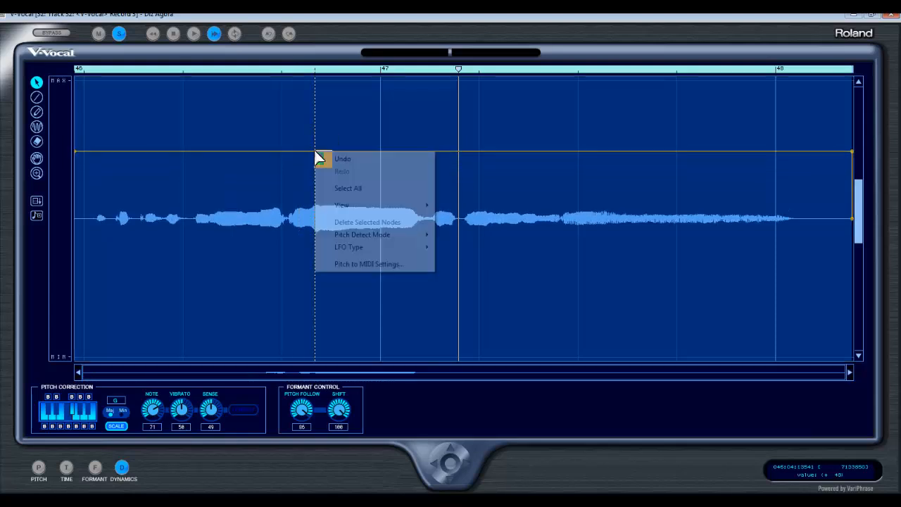
{"action": "left_click", "coordinate": [316, 154]}
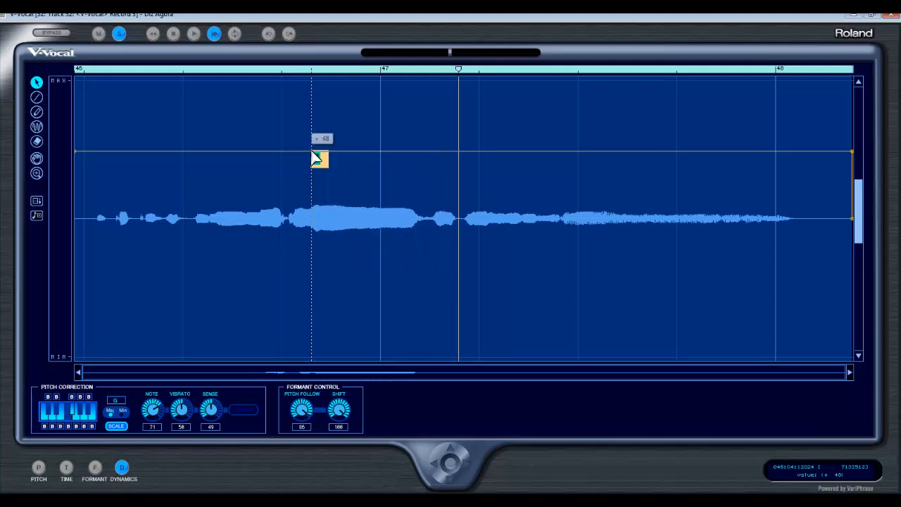
{"action": "left_click_drag", "start_coordinate": [310, 148], "coordinate": [354, 133]}
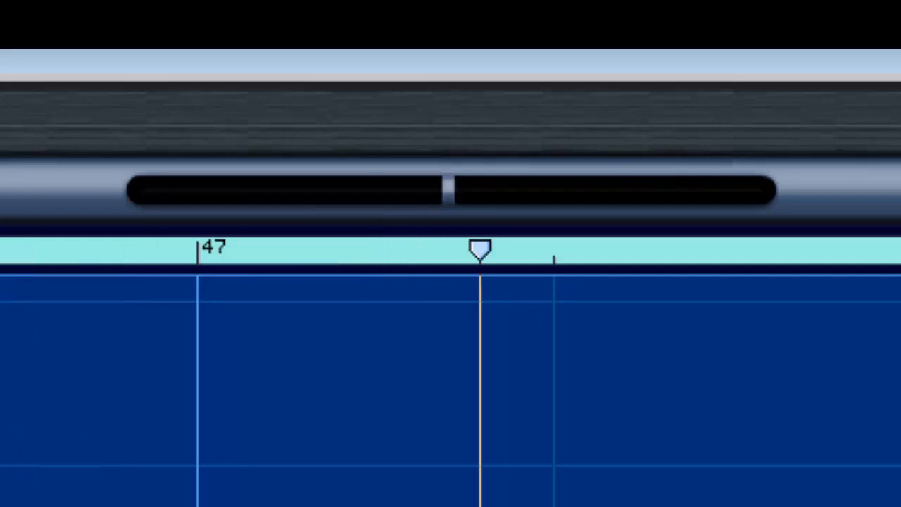
Clear the clip selection and play the passage around bar 47 to examine the pitch meter
{"action": "left_click", "coordinate": [3, 250]}
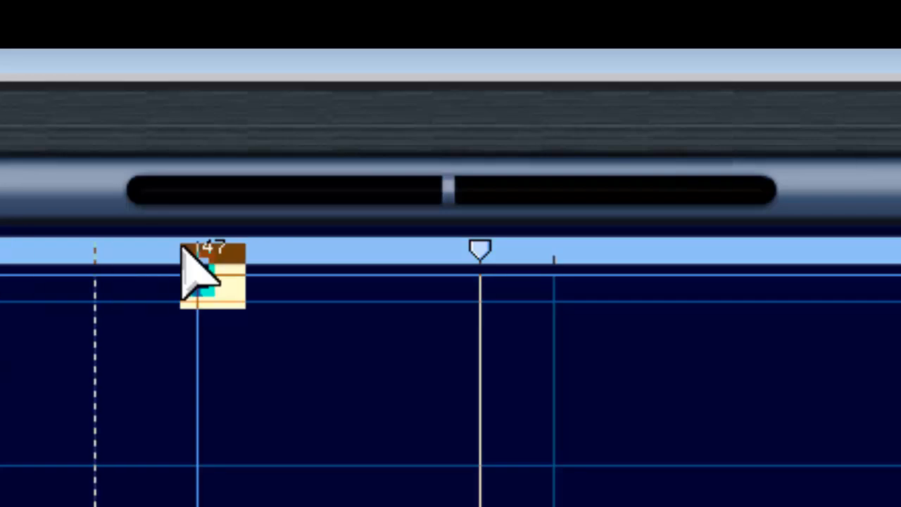
{"action": "left_click_drag", "start_coordinate": [289, 194], "coordinate": [670, 190]}
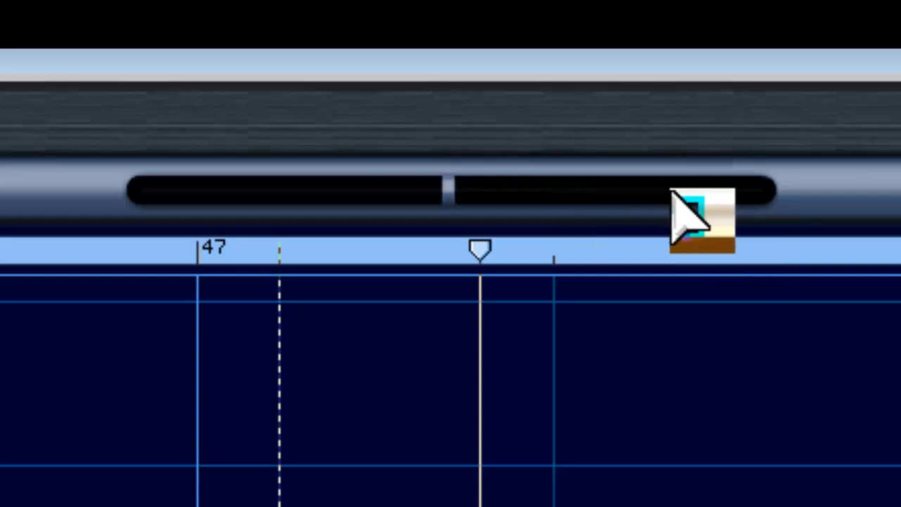
{"action": "mouse_move", "coordinate": [671, 190]}
{"action": "left_mouse_down"}
{"action": "mouse_move", "coordinate": [1, 180]}
{"action": "mouse_move", "coordinate": [171, 187]}
{"action": "mouse_move", "coordinate": [3, 204]}
{"action": "left_mouse_up"}
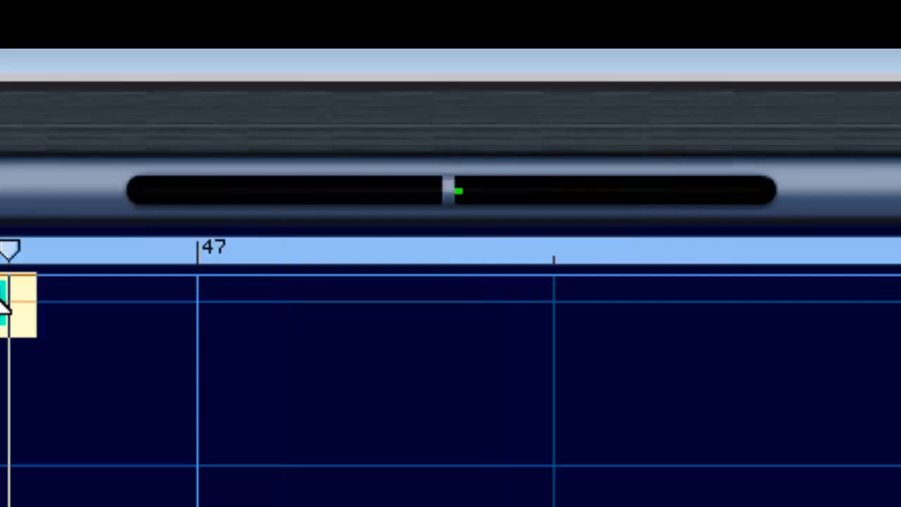
{"action": "left_click_drag", "start_coordinate": [2, 288], "coordinate": [577, 236]}
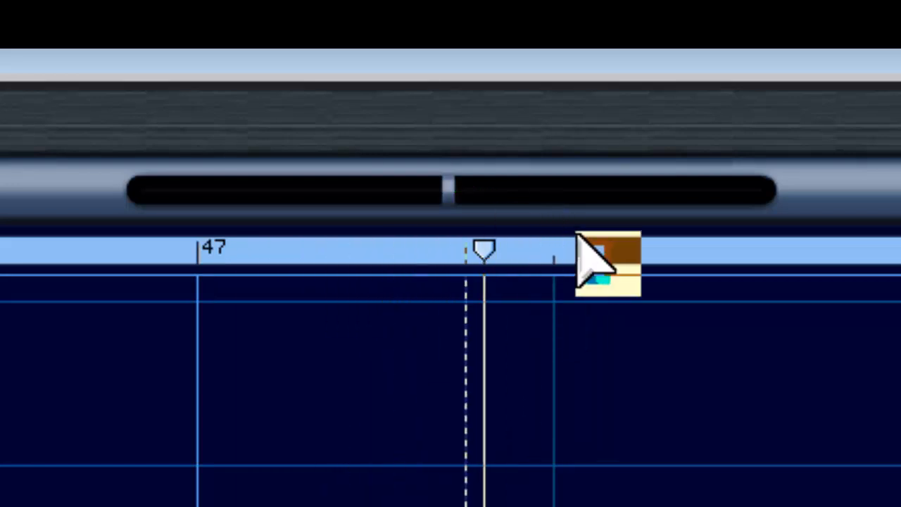